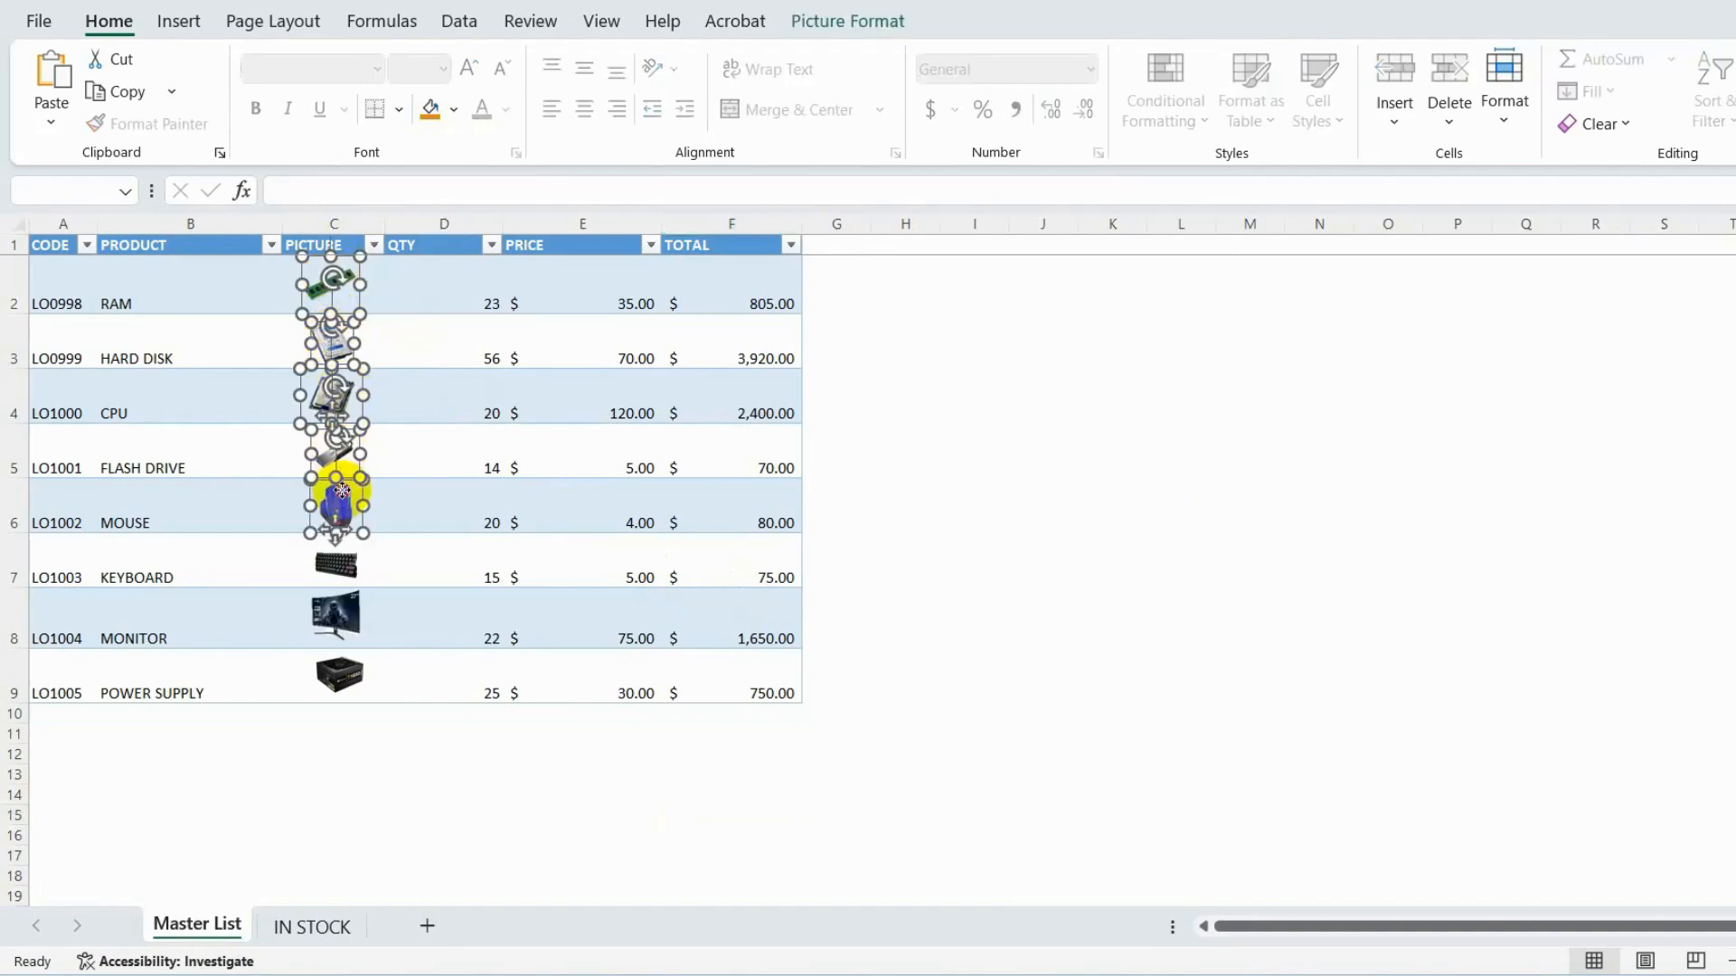
Step: Add the remaining product pictures to the selection and set all of them to move and size with cells
ctrl+click(339, 610)
ctrl+click(339, 673)
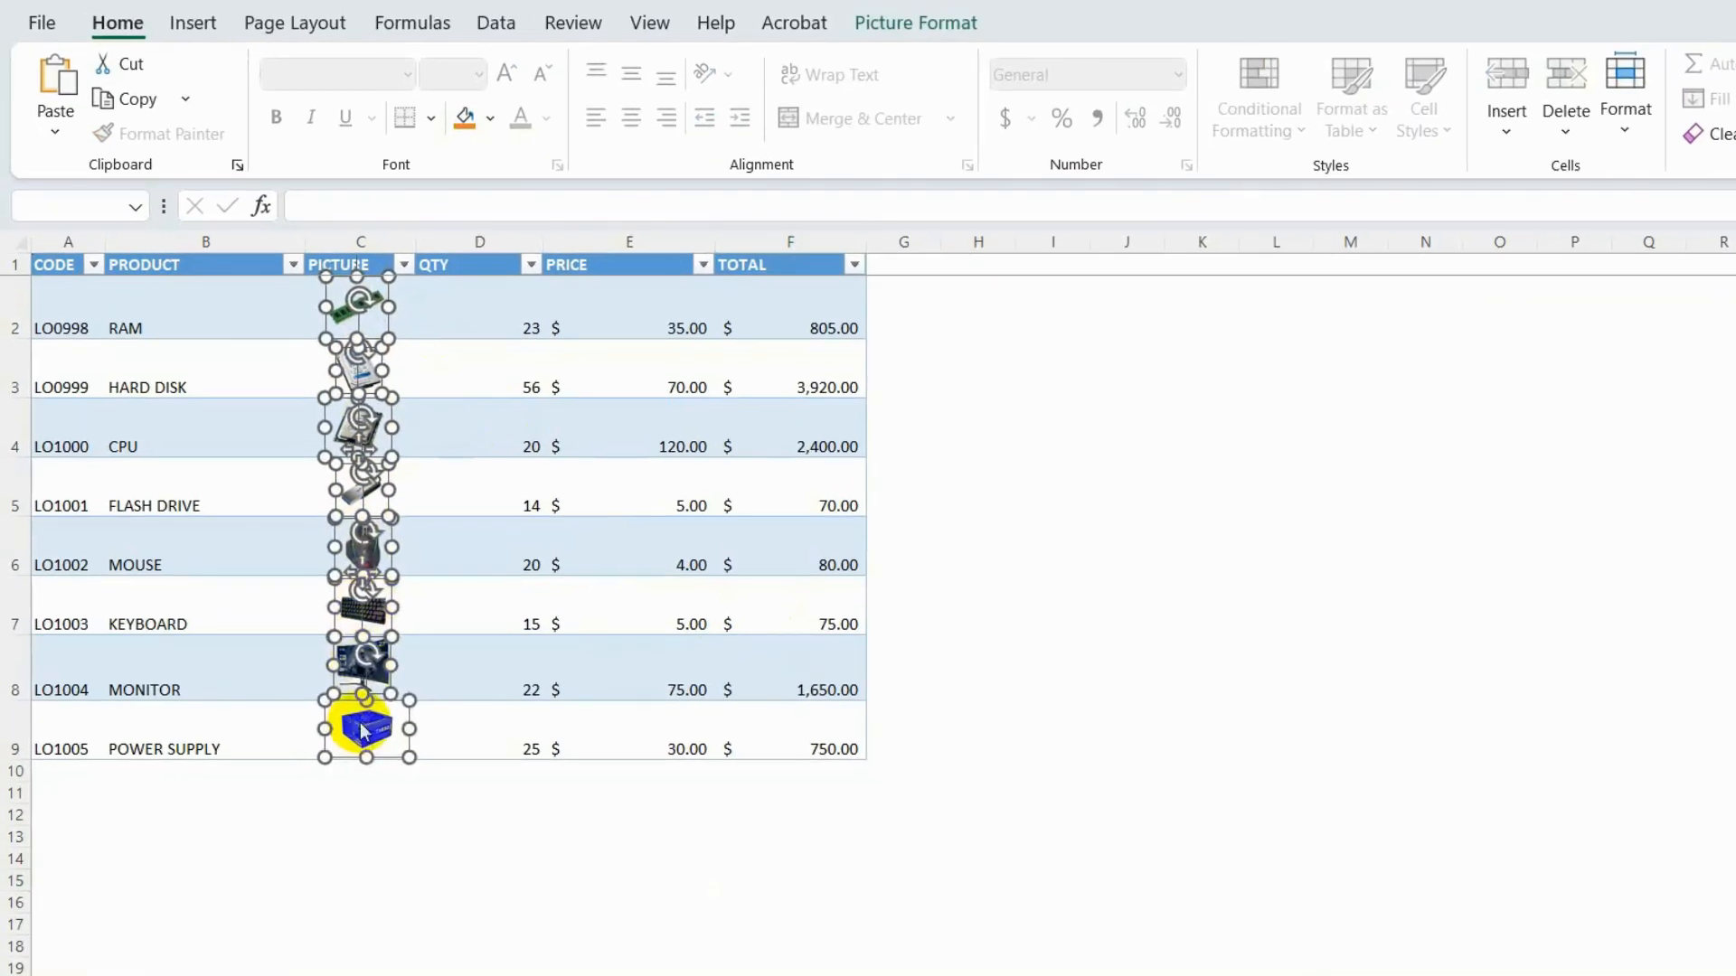
right_click(362, 730)
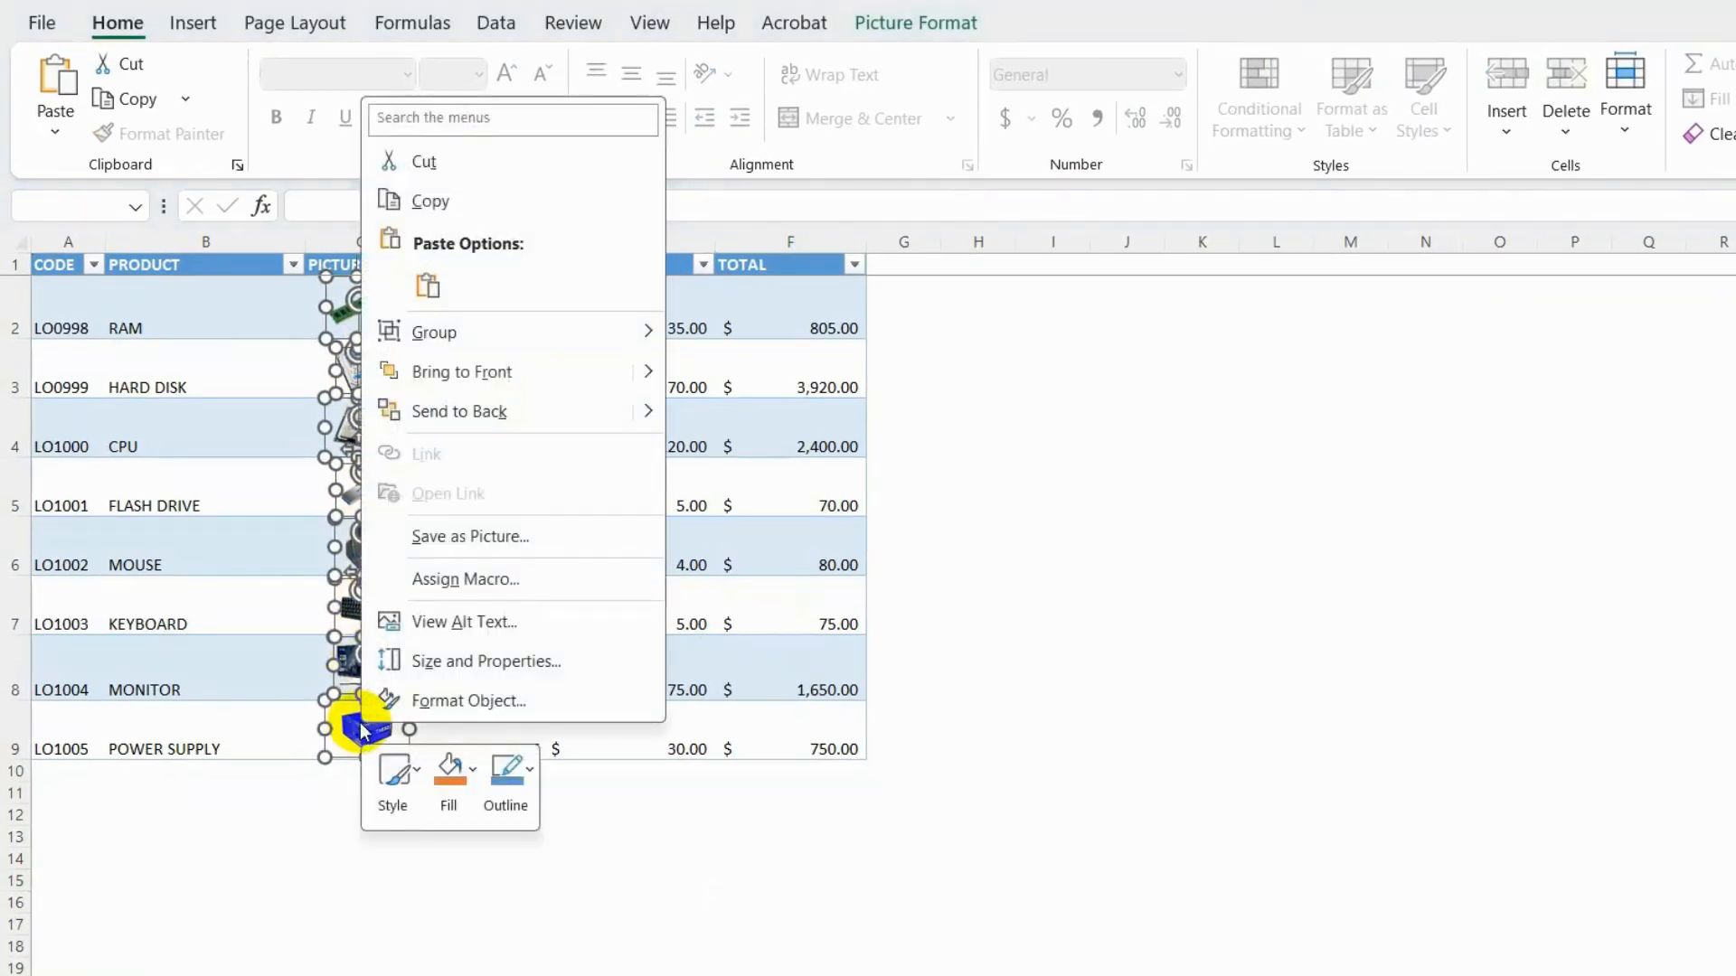
click(533, 702)
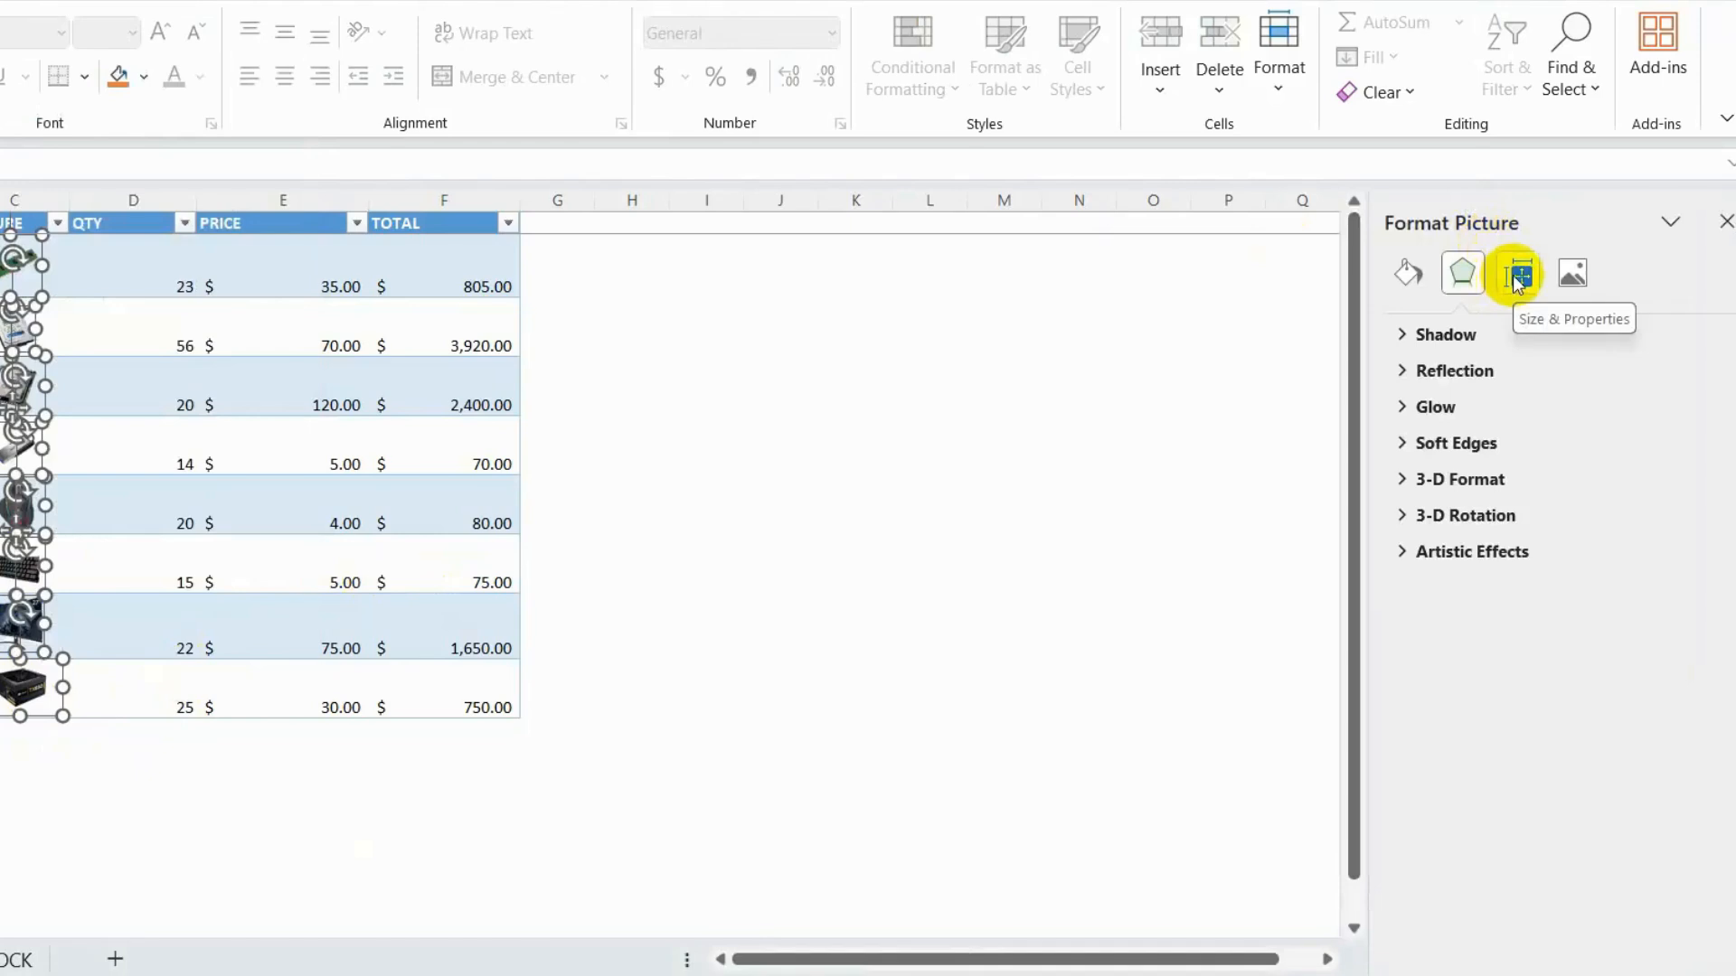
click(1519, 283)
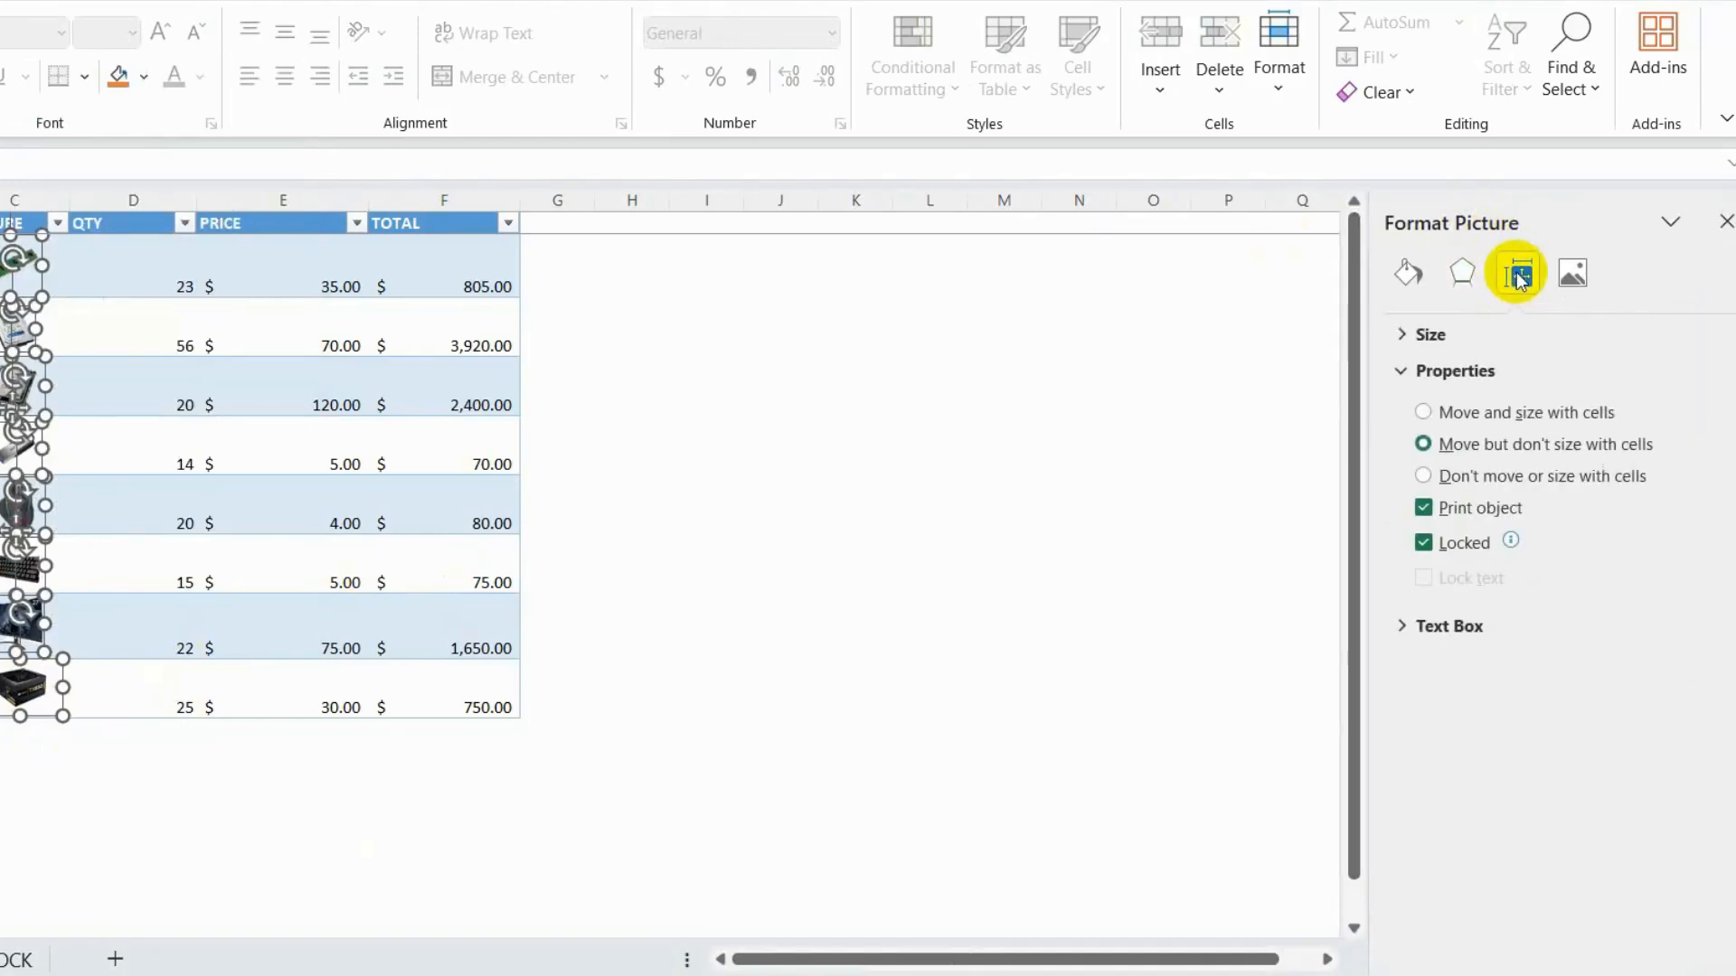
click(1466, 415)
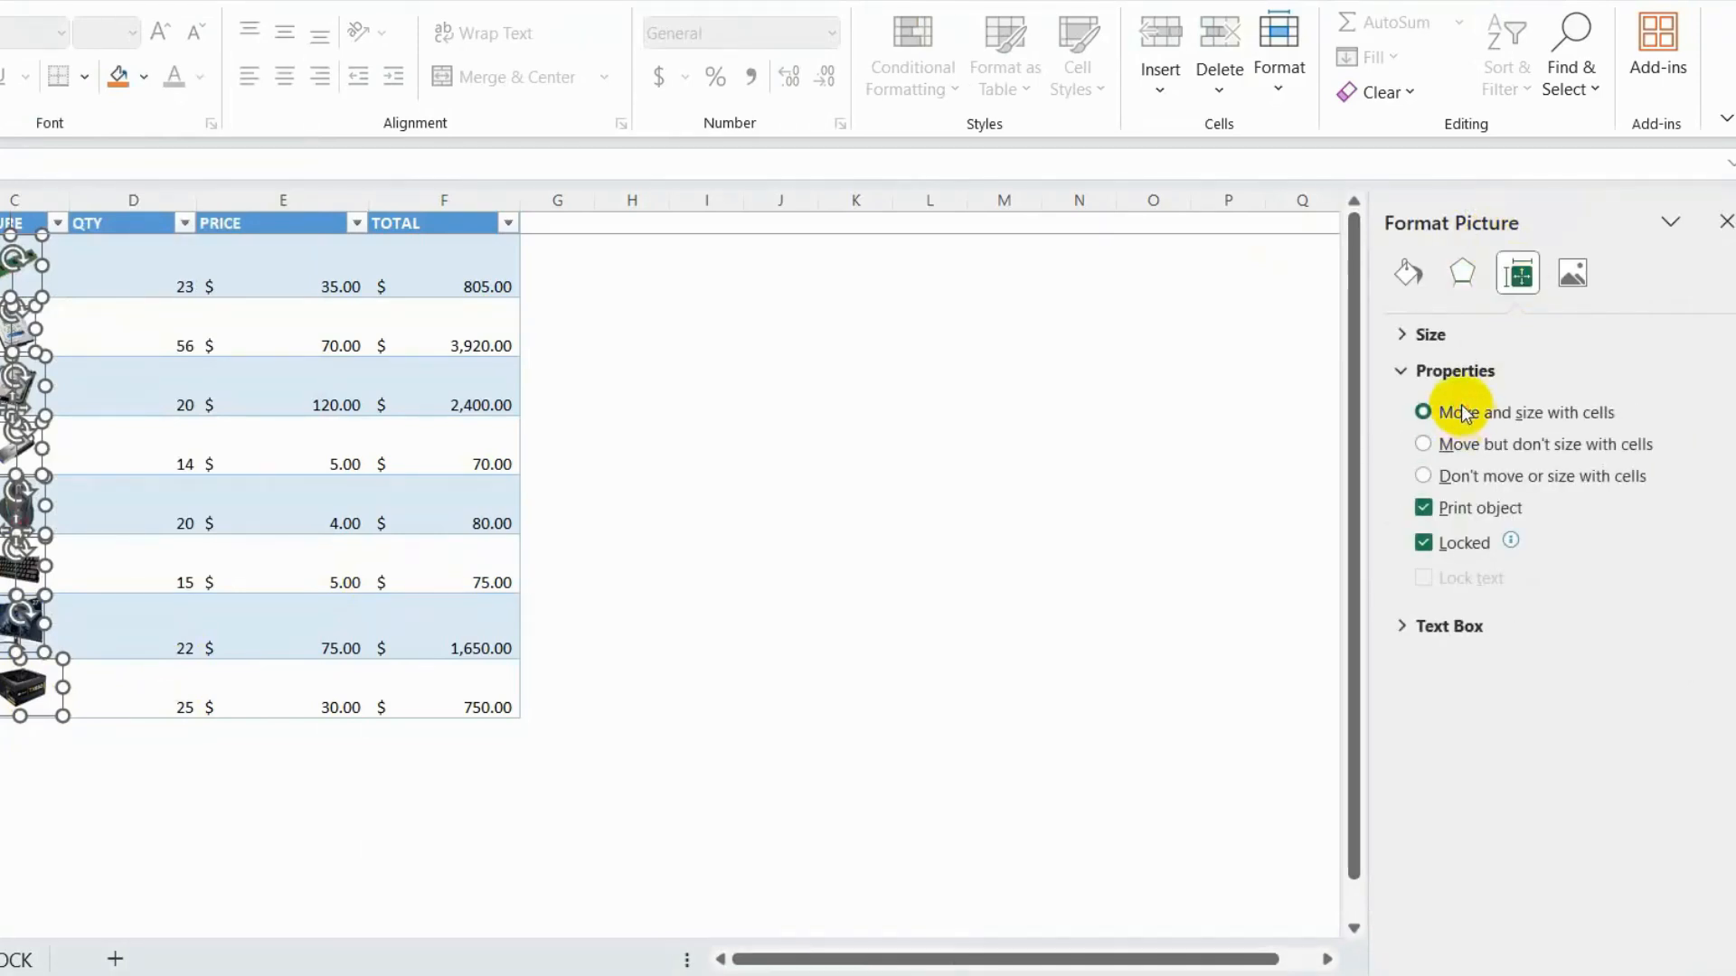
click(1726, 221)
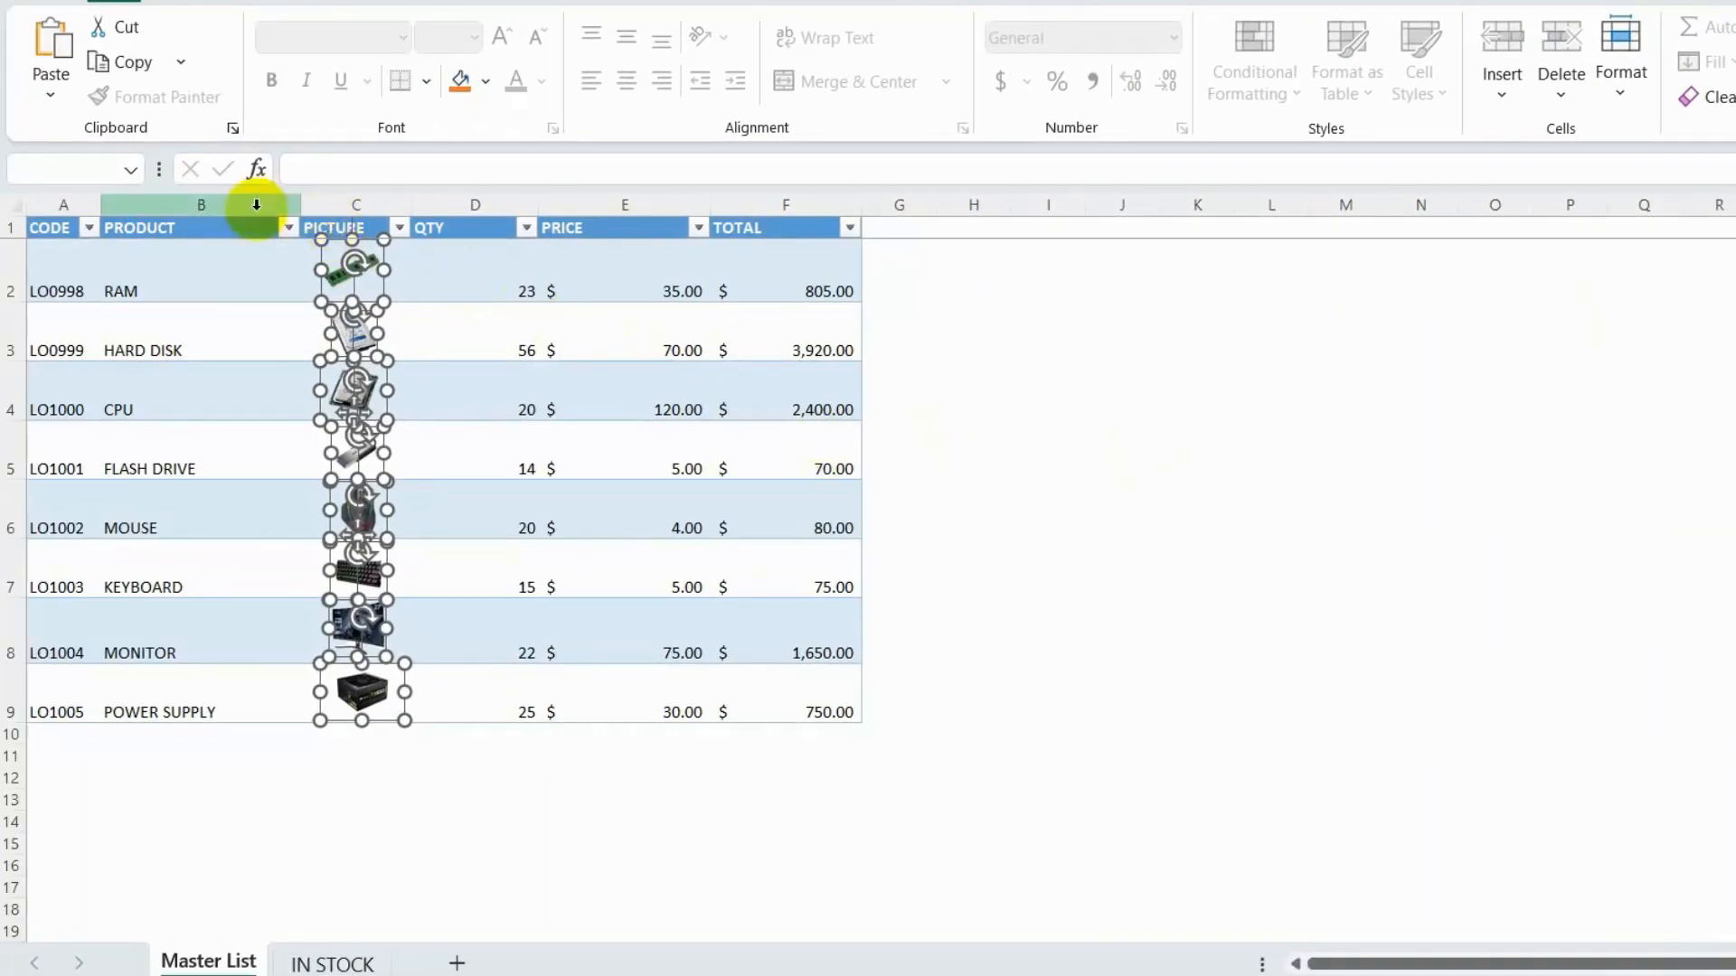
Step: Filter the PRODUCT column to show only CPU, HARD DISK, MONITOR and MOUSE
click(228, 232)
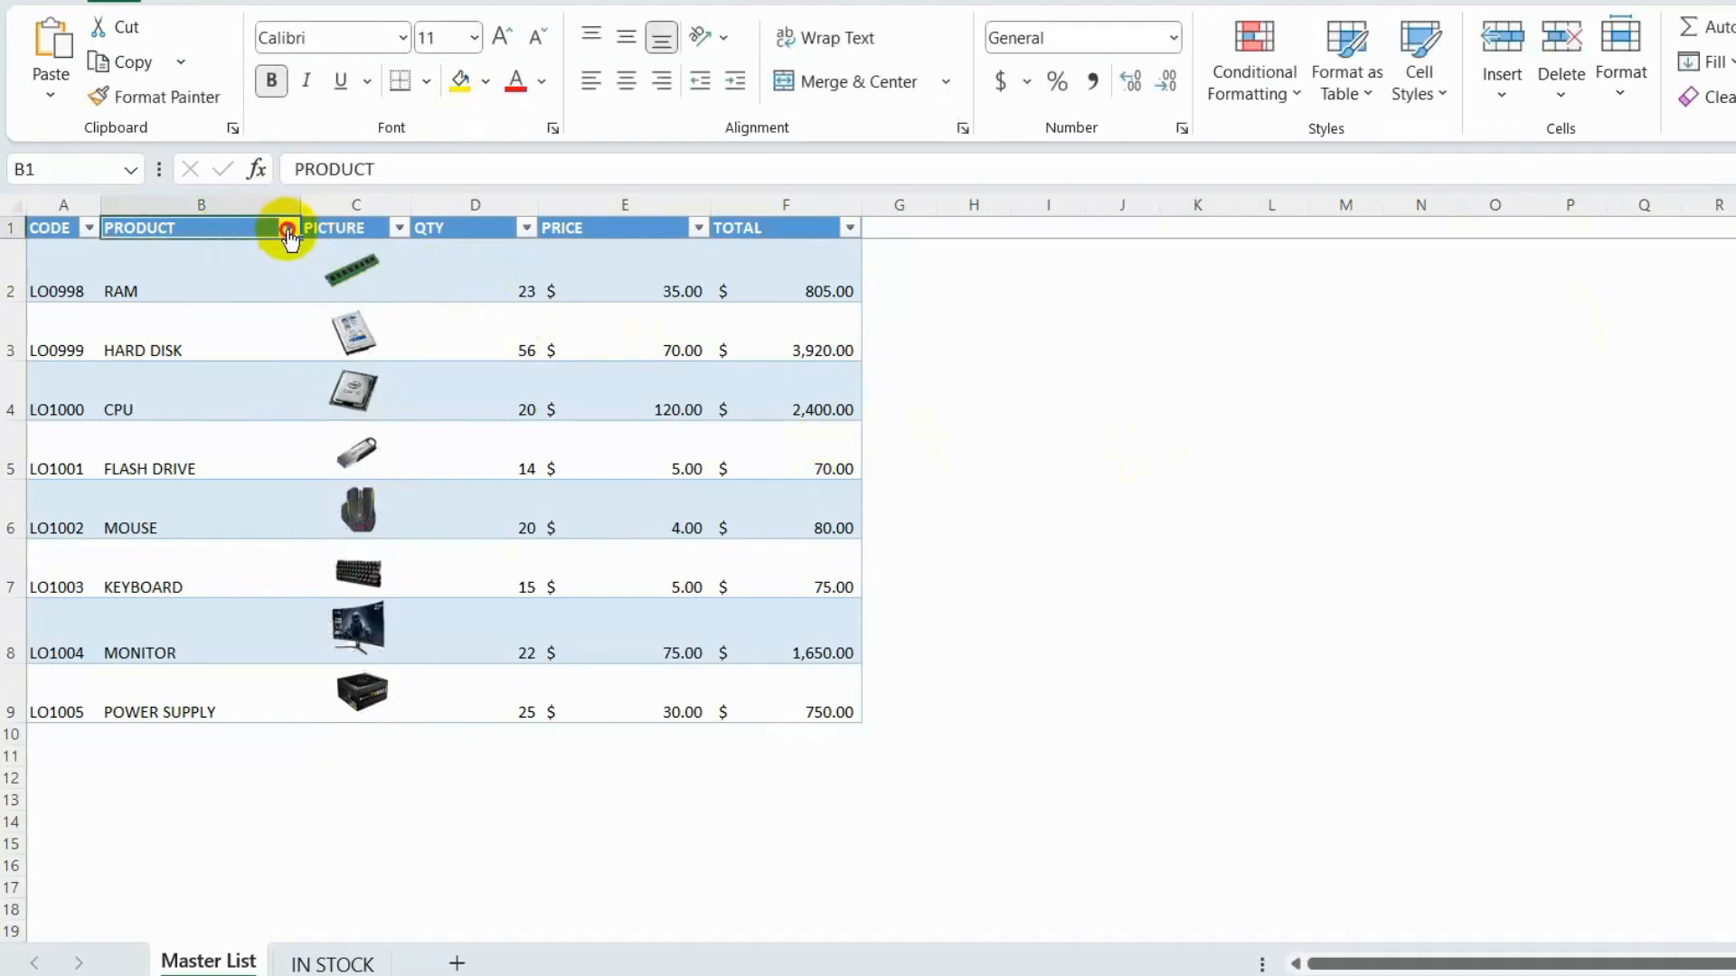
click(287, 228)
click(97, 582)
click(94, 605)
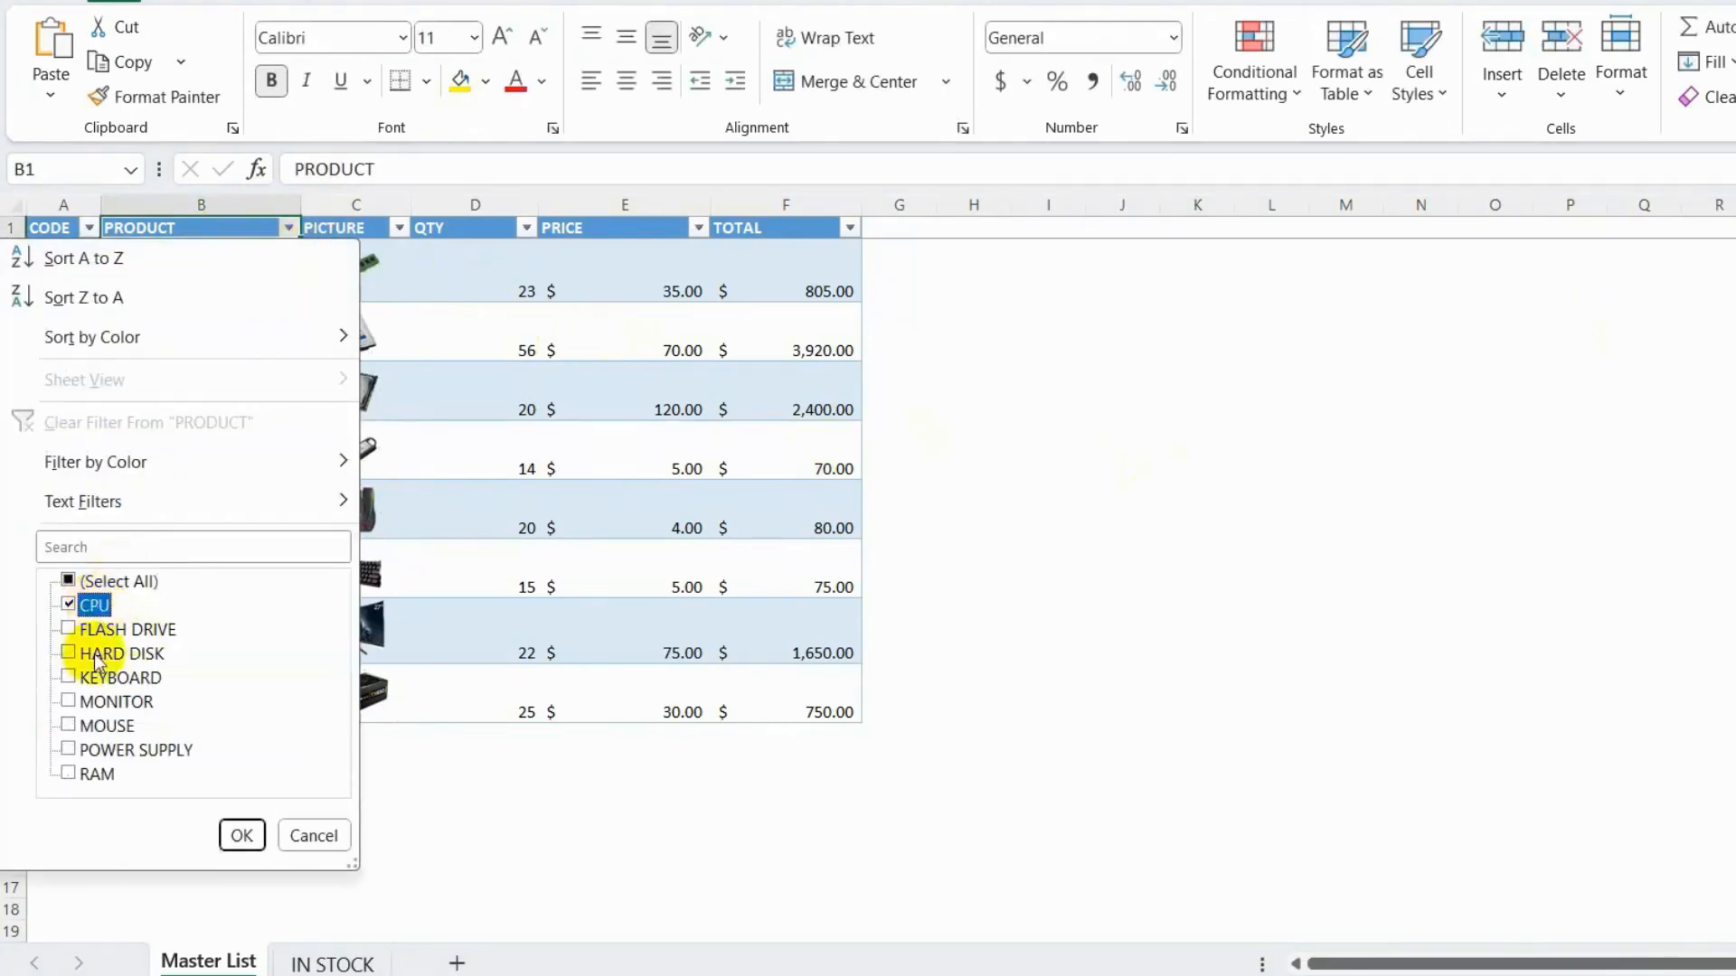
click(95, 653)
click(95, 702)
click(94, 726)
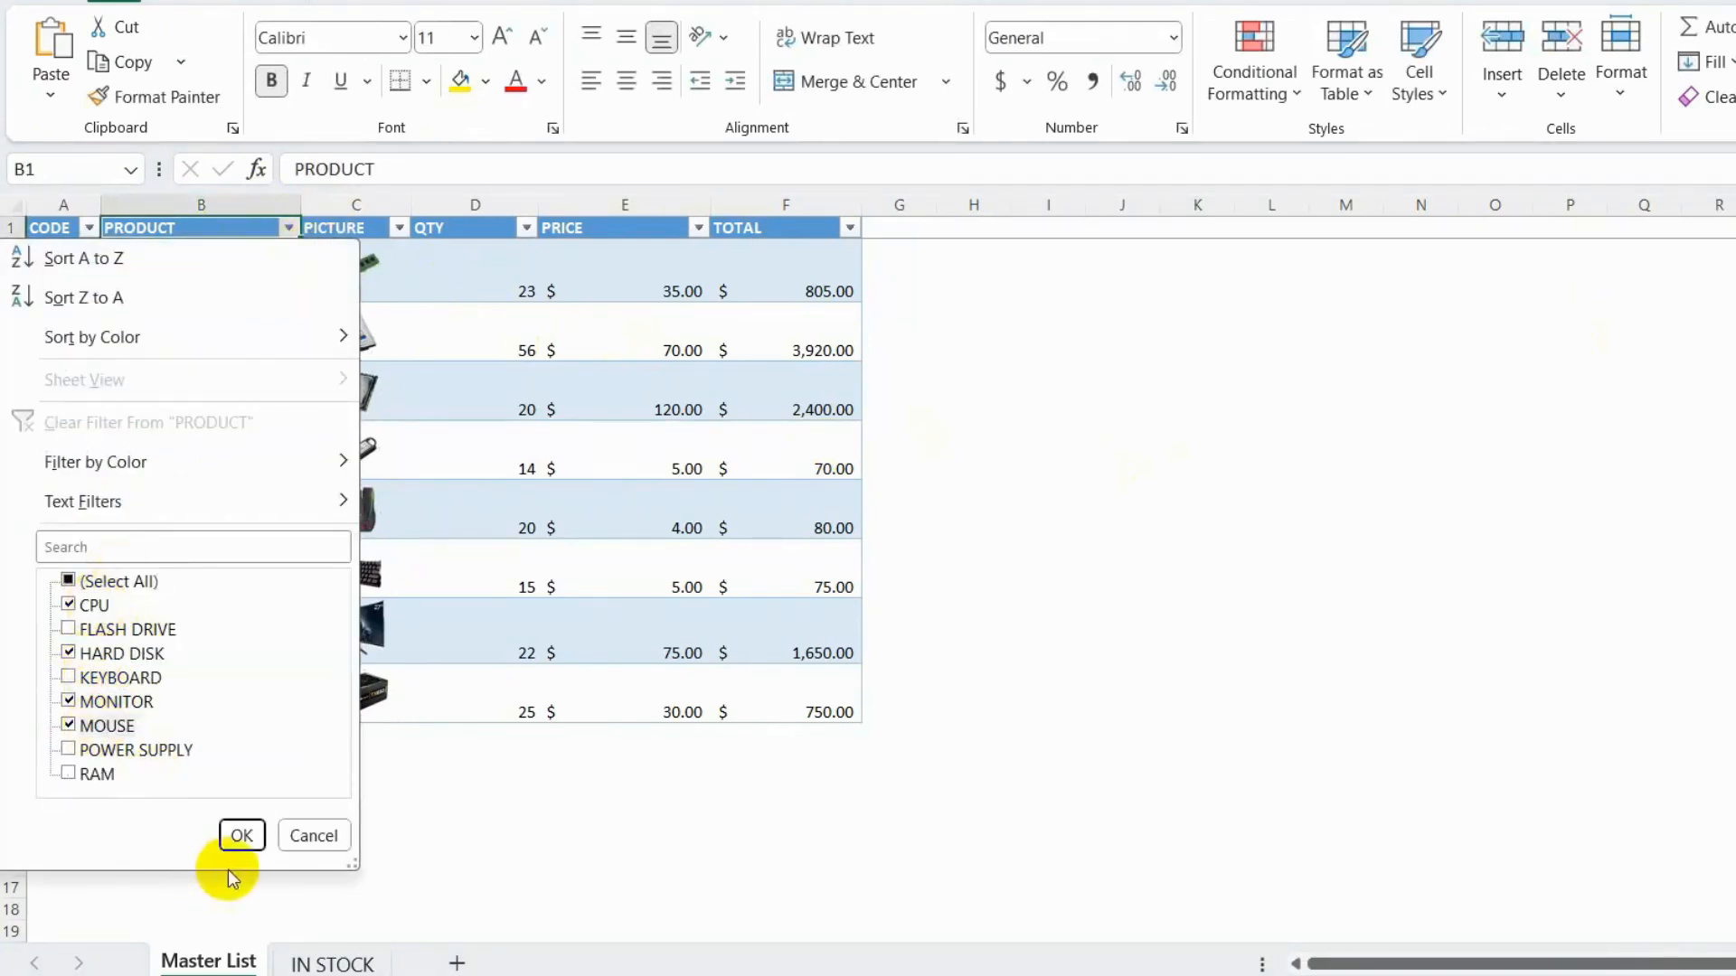
click(241, 835)
click(678, 779)
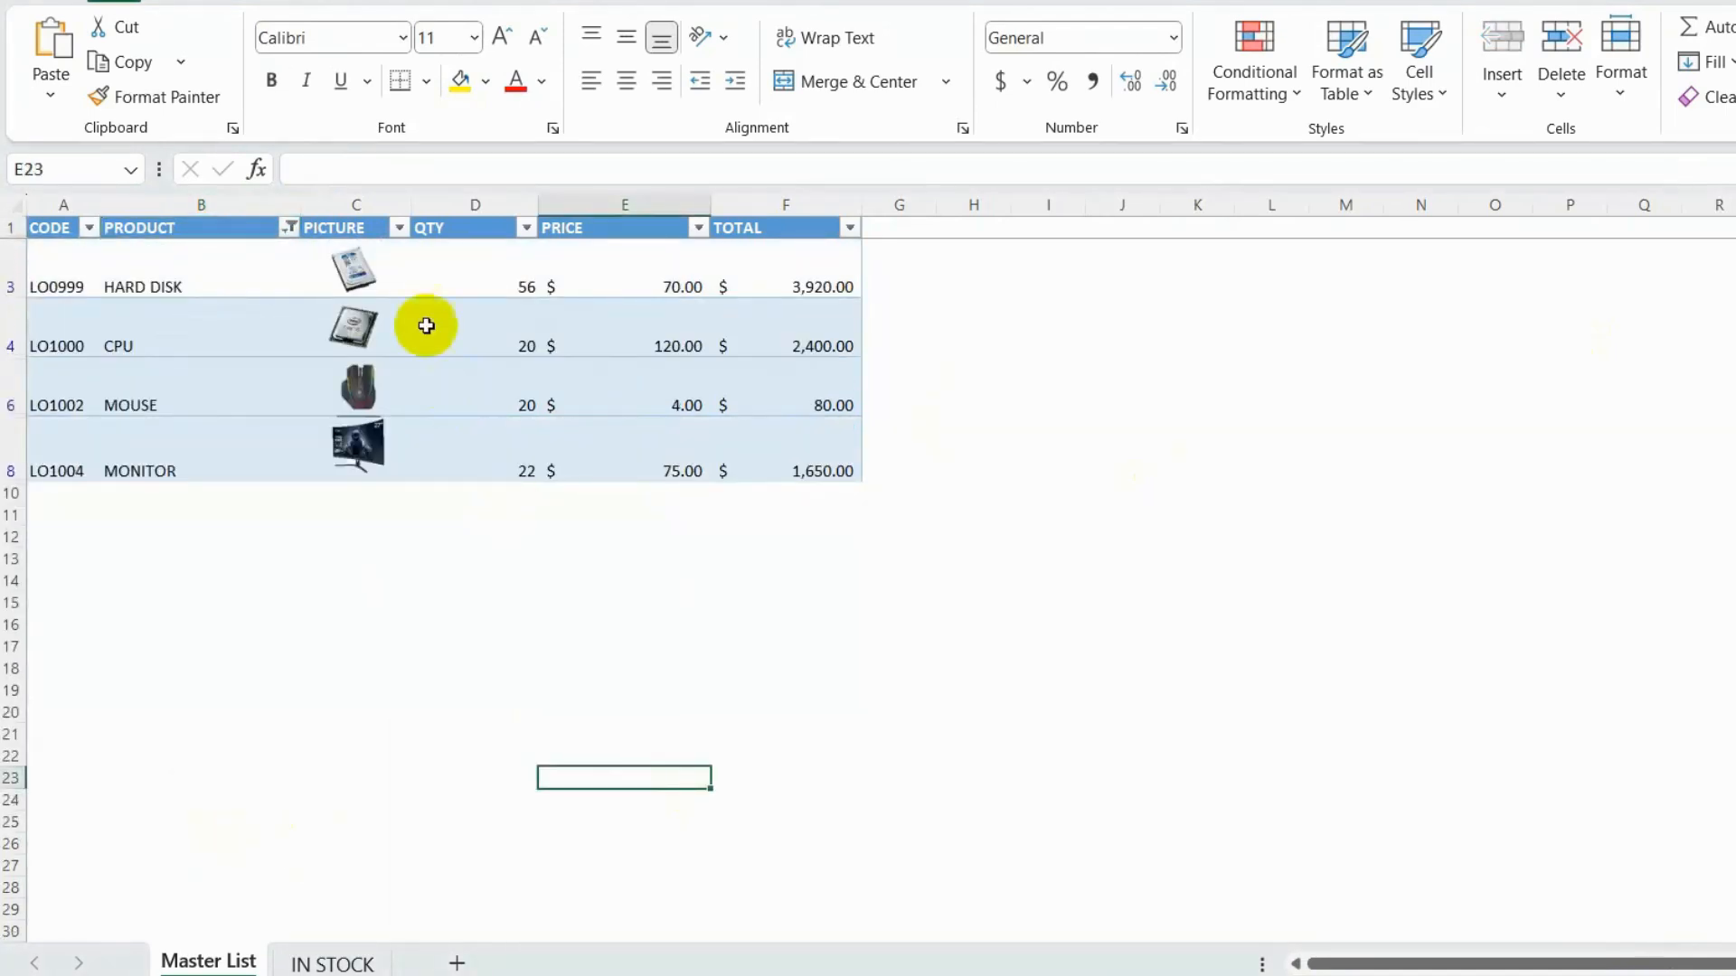
click(348, 204)
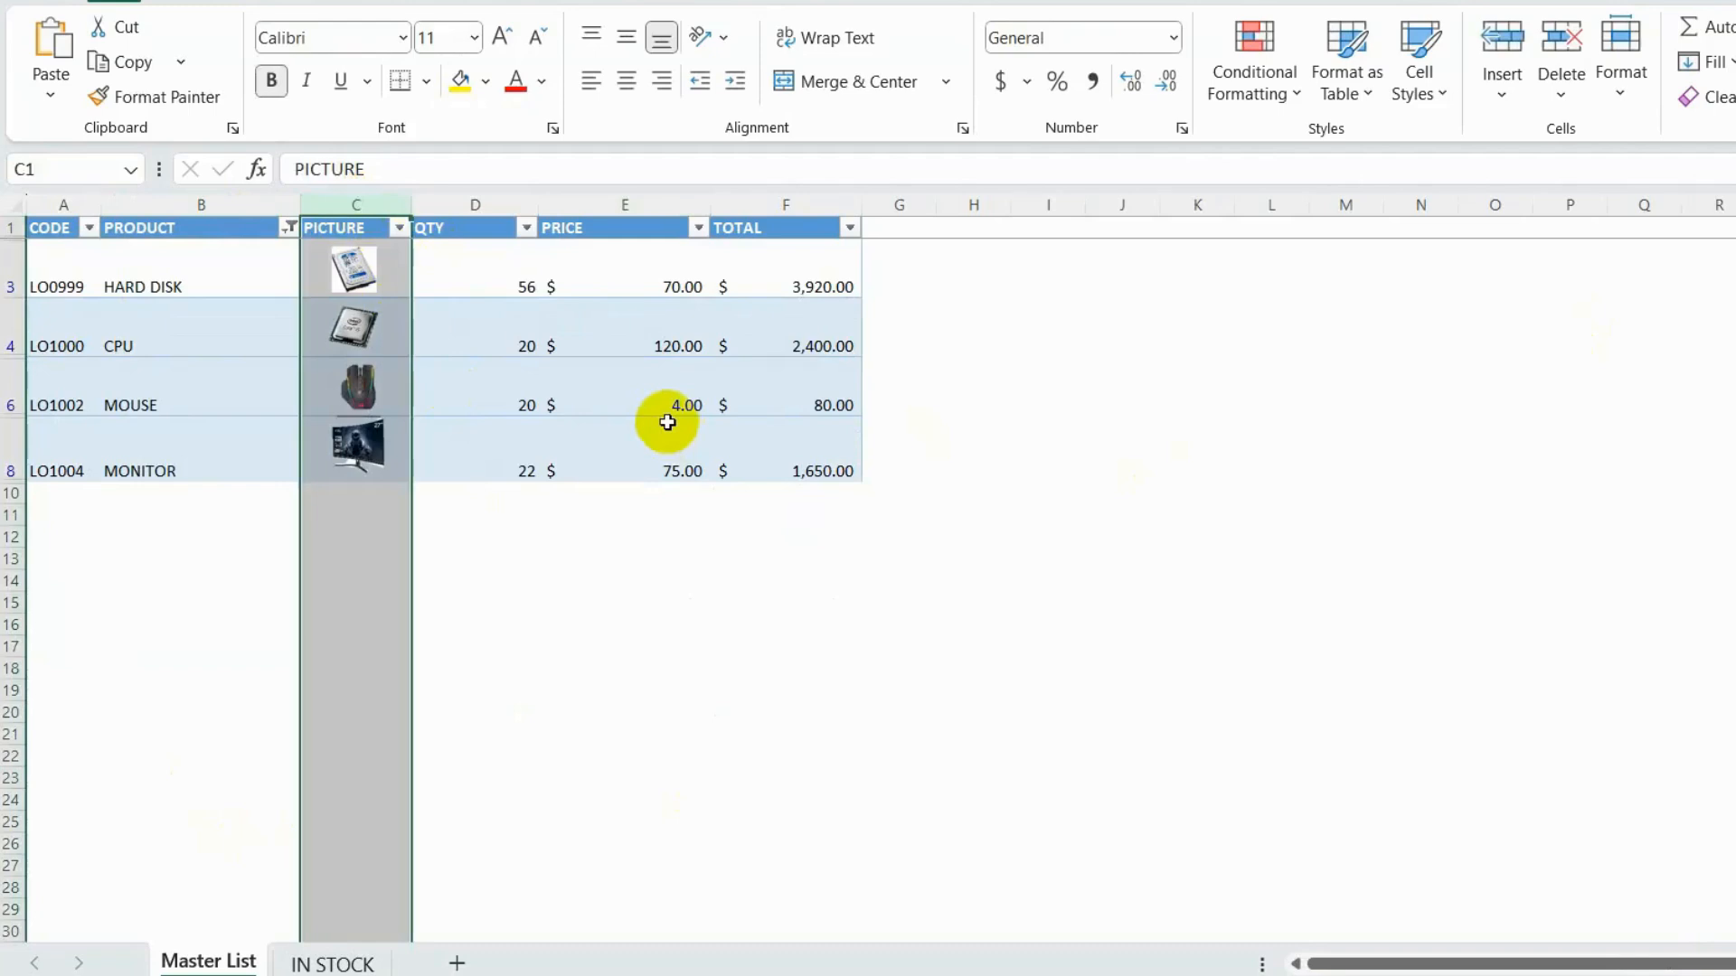
click(684, 564)
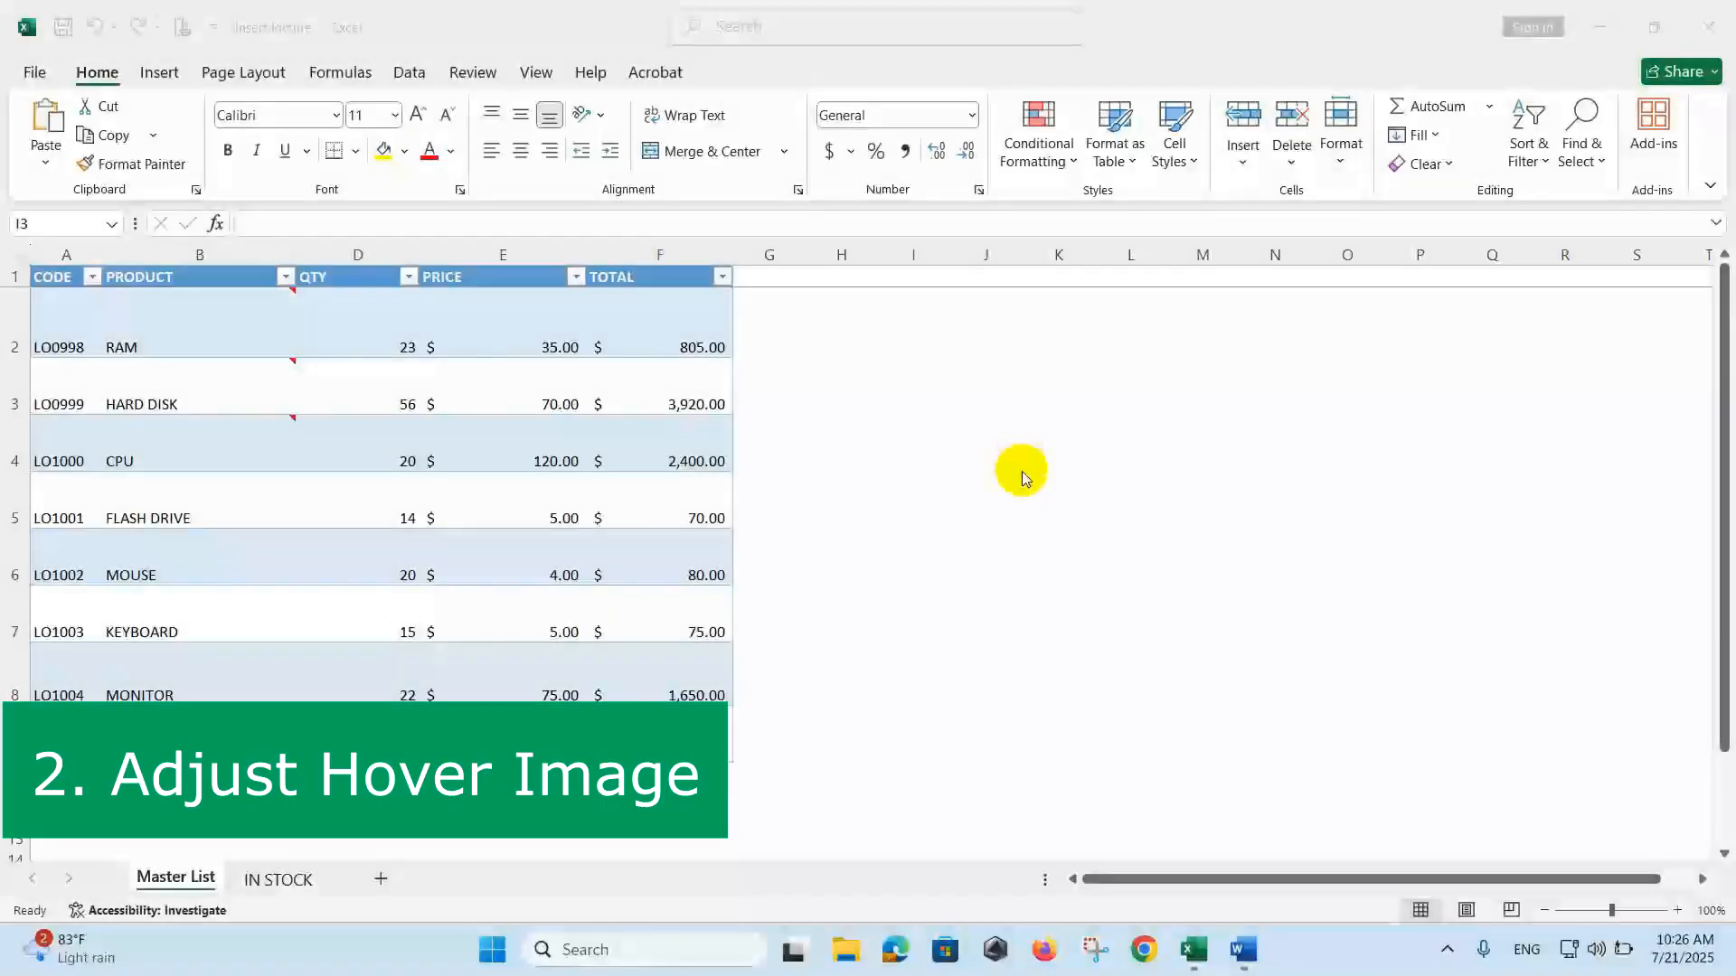
Step: Examine the hover pictures attached to the first product cells in the PRODUCT column
click(240, 326)
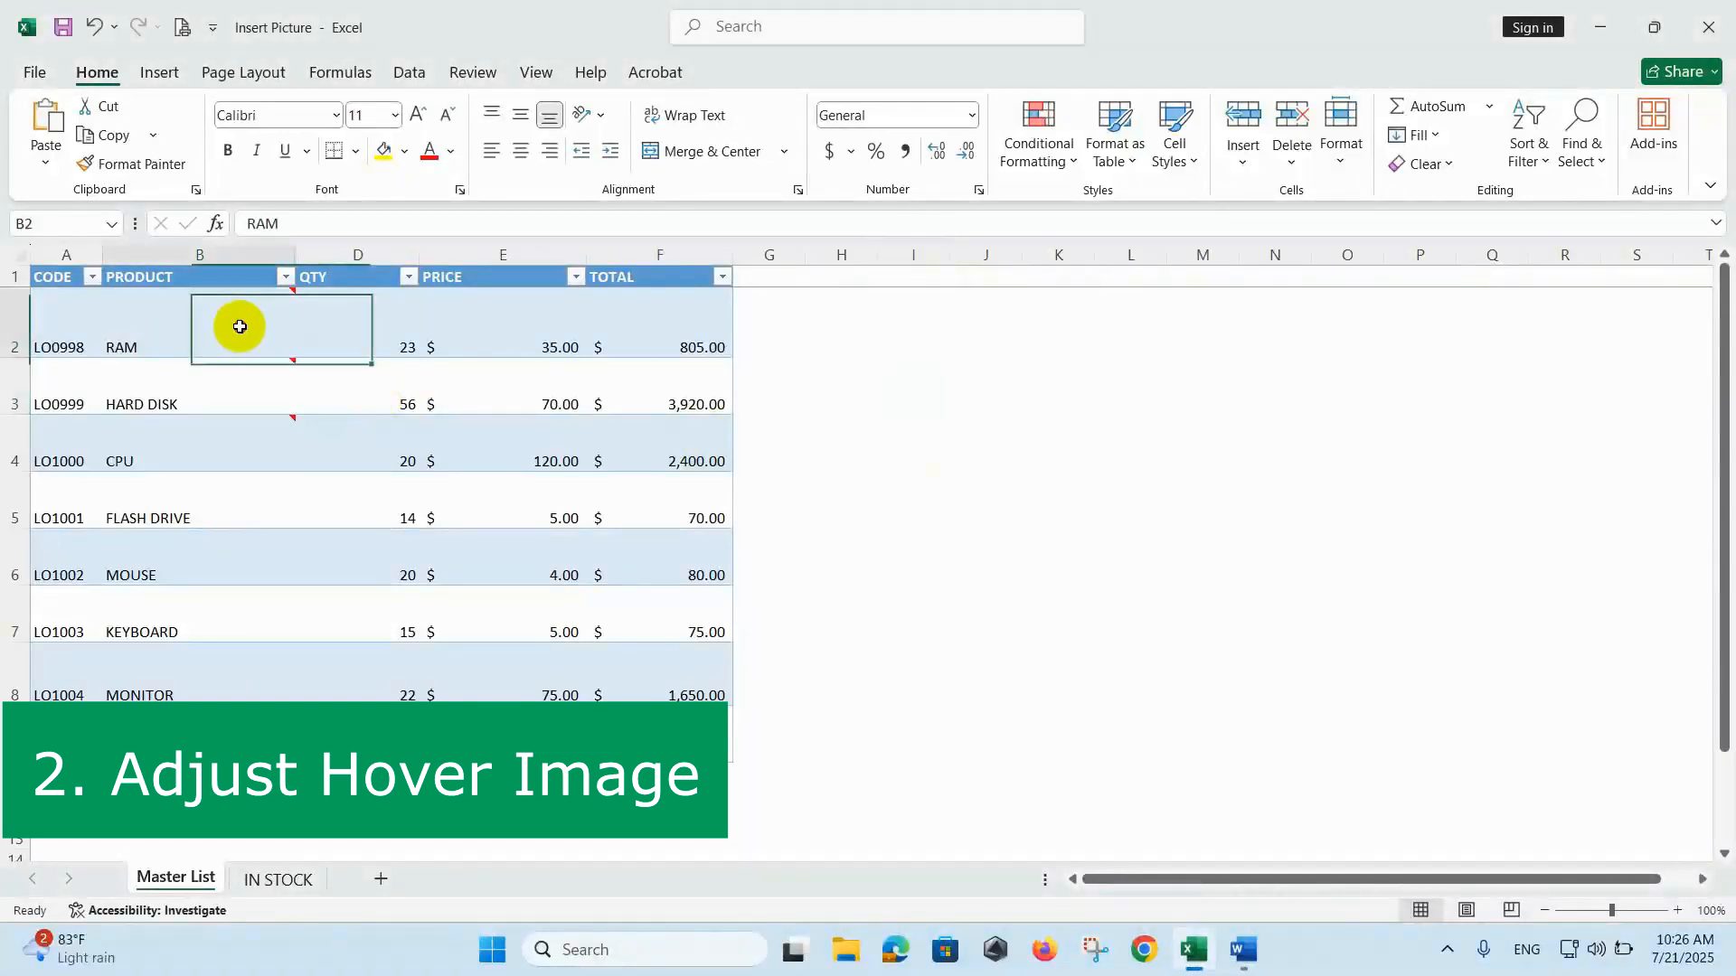
click(237, 387)
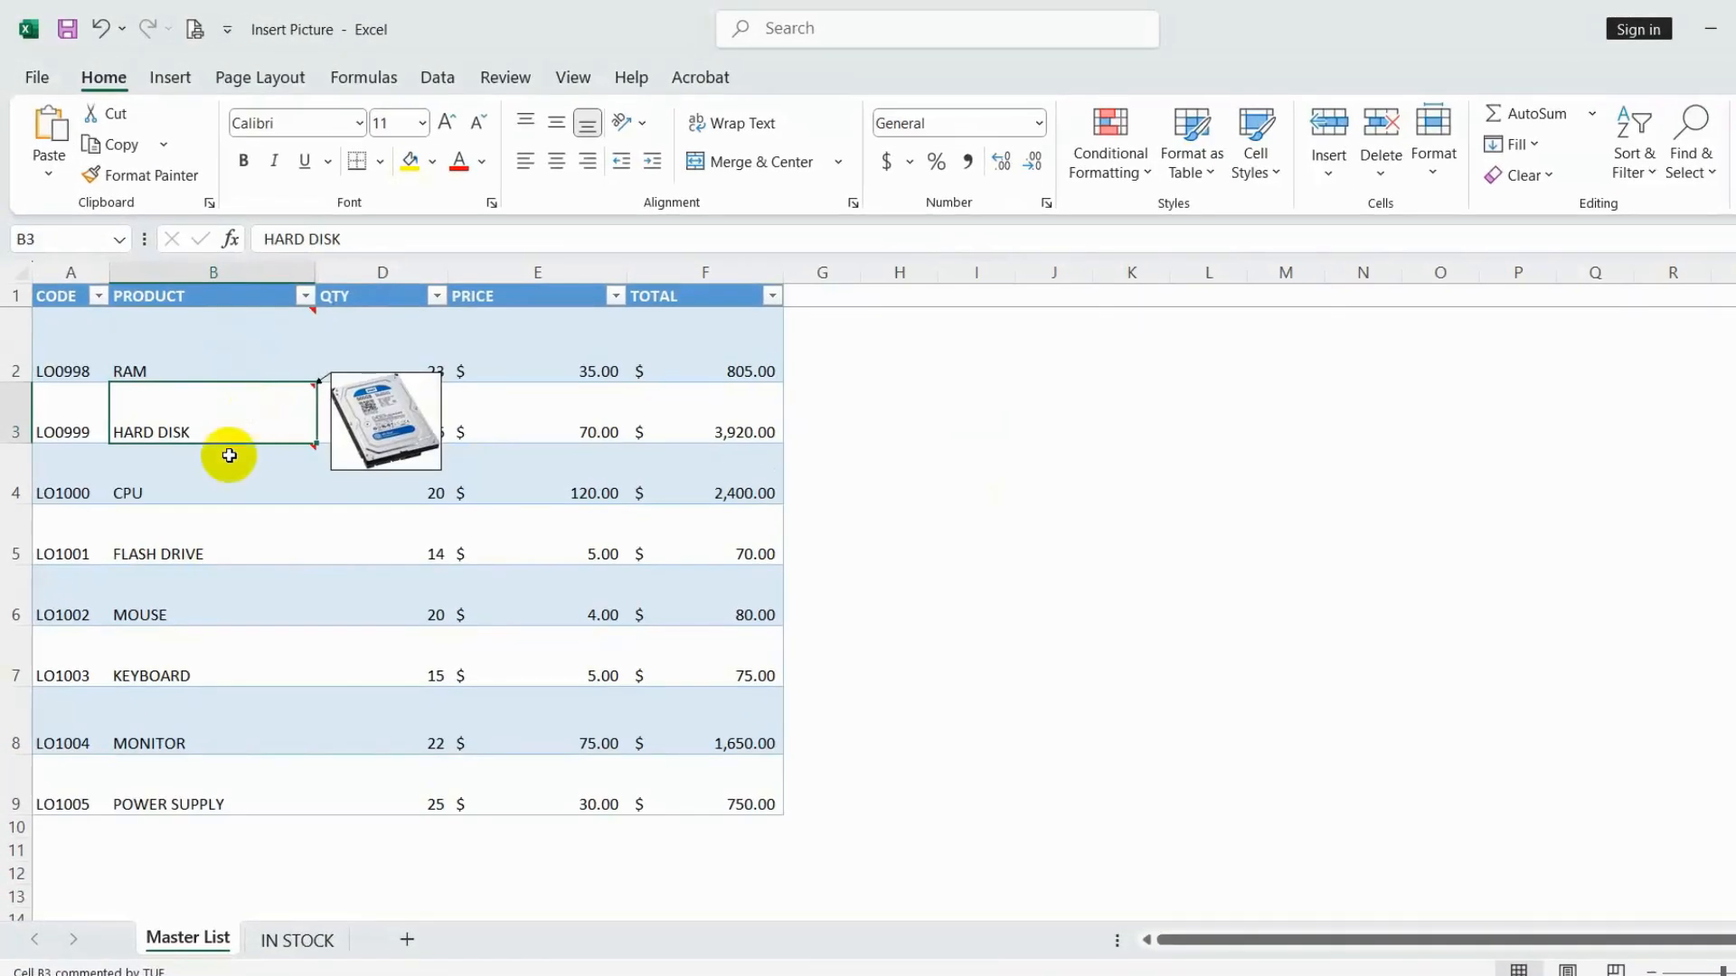
click(207, 439)
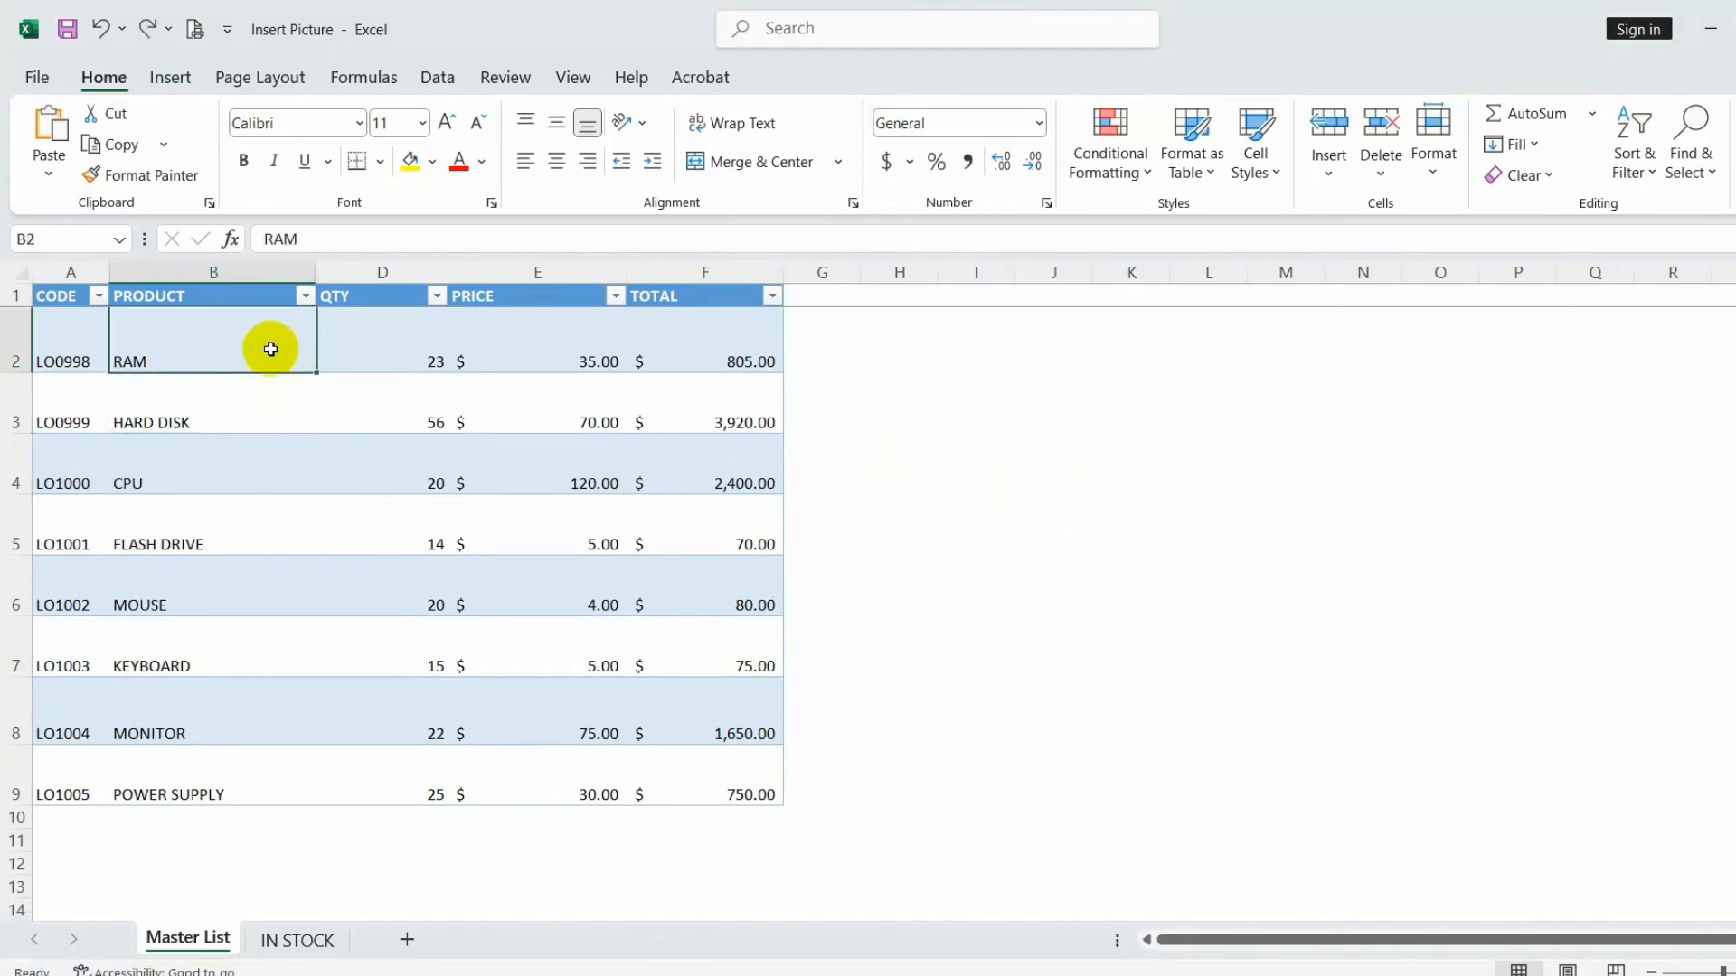
Step: Insert a comment on the RAM cell B2 and remove its default author text
right_click(279, 333)
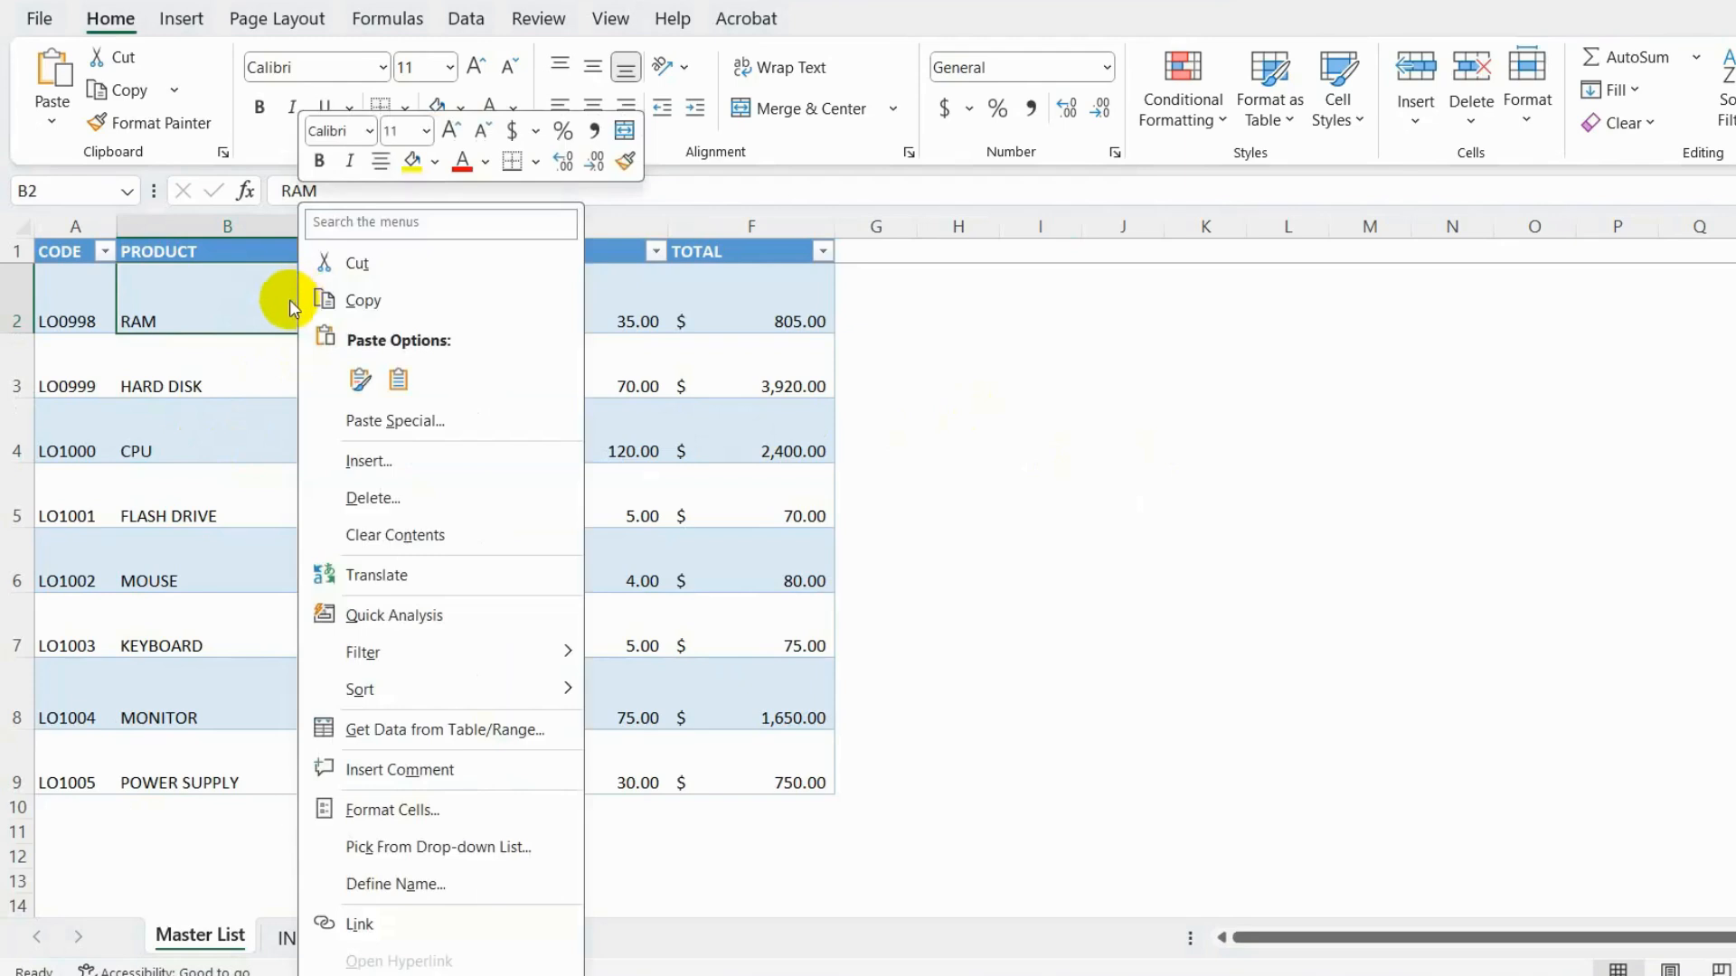
click(457, 771)
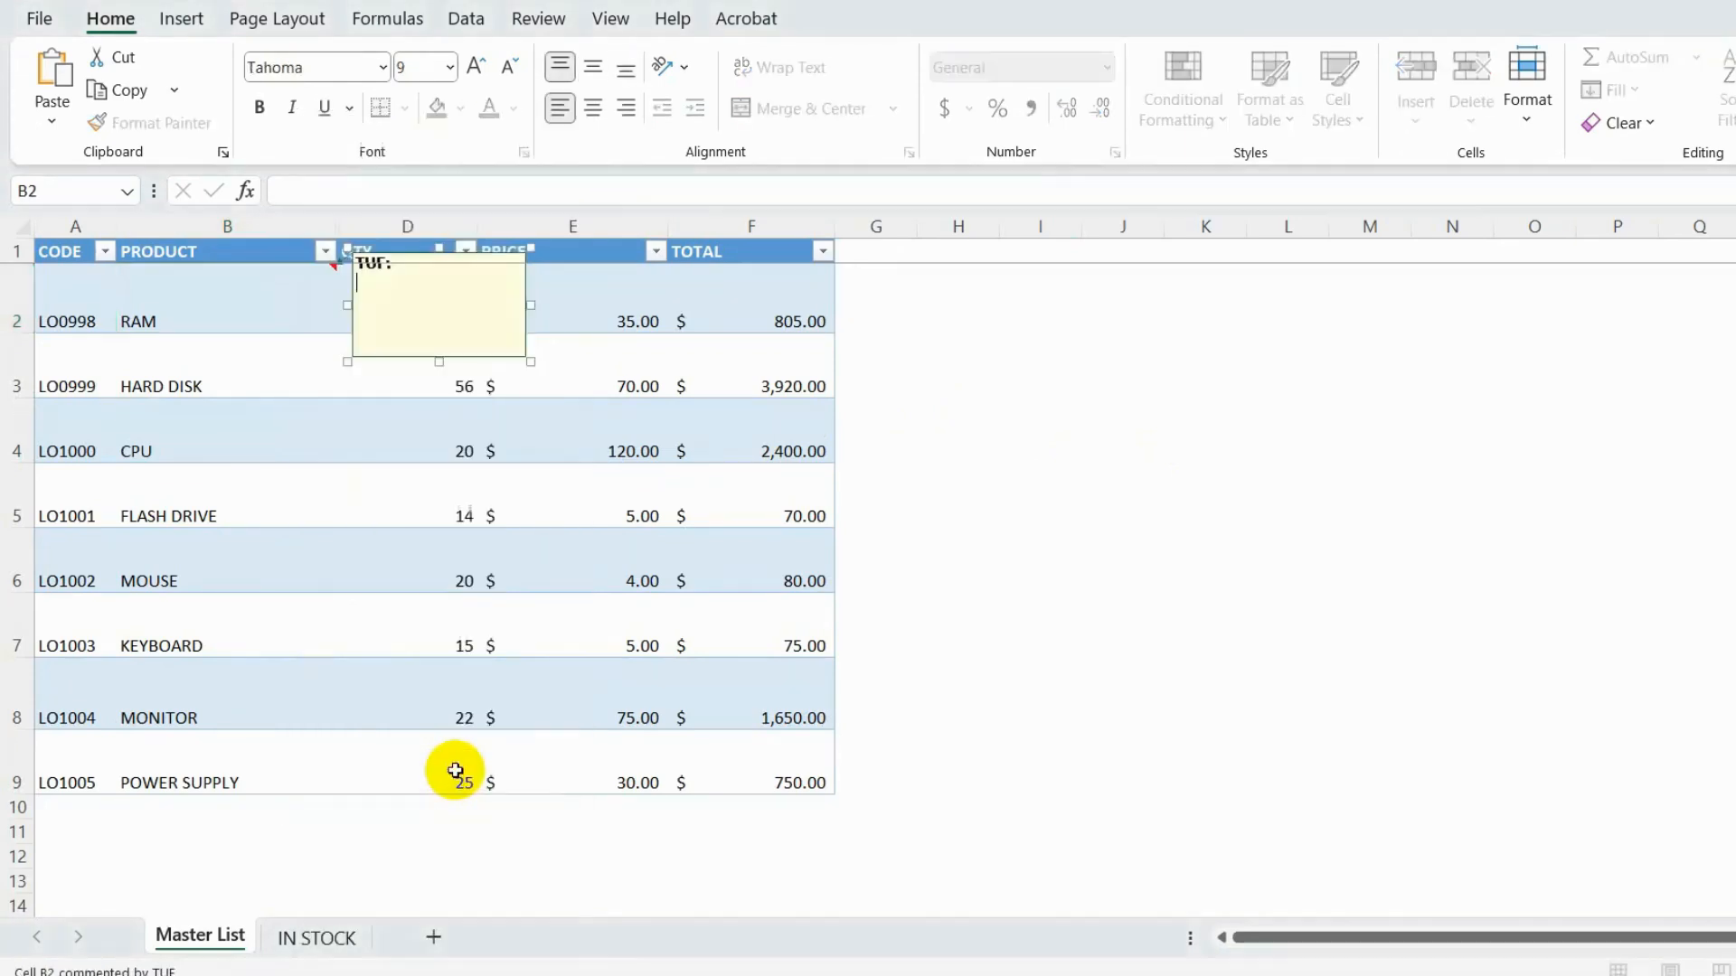
drag(376, 265, 358, 261)
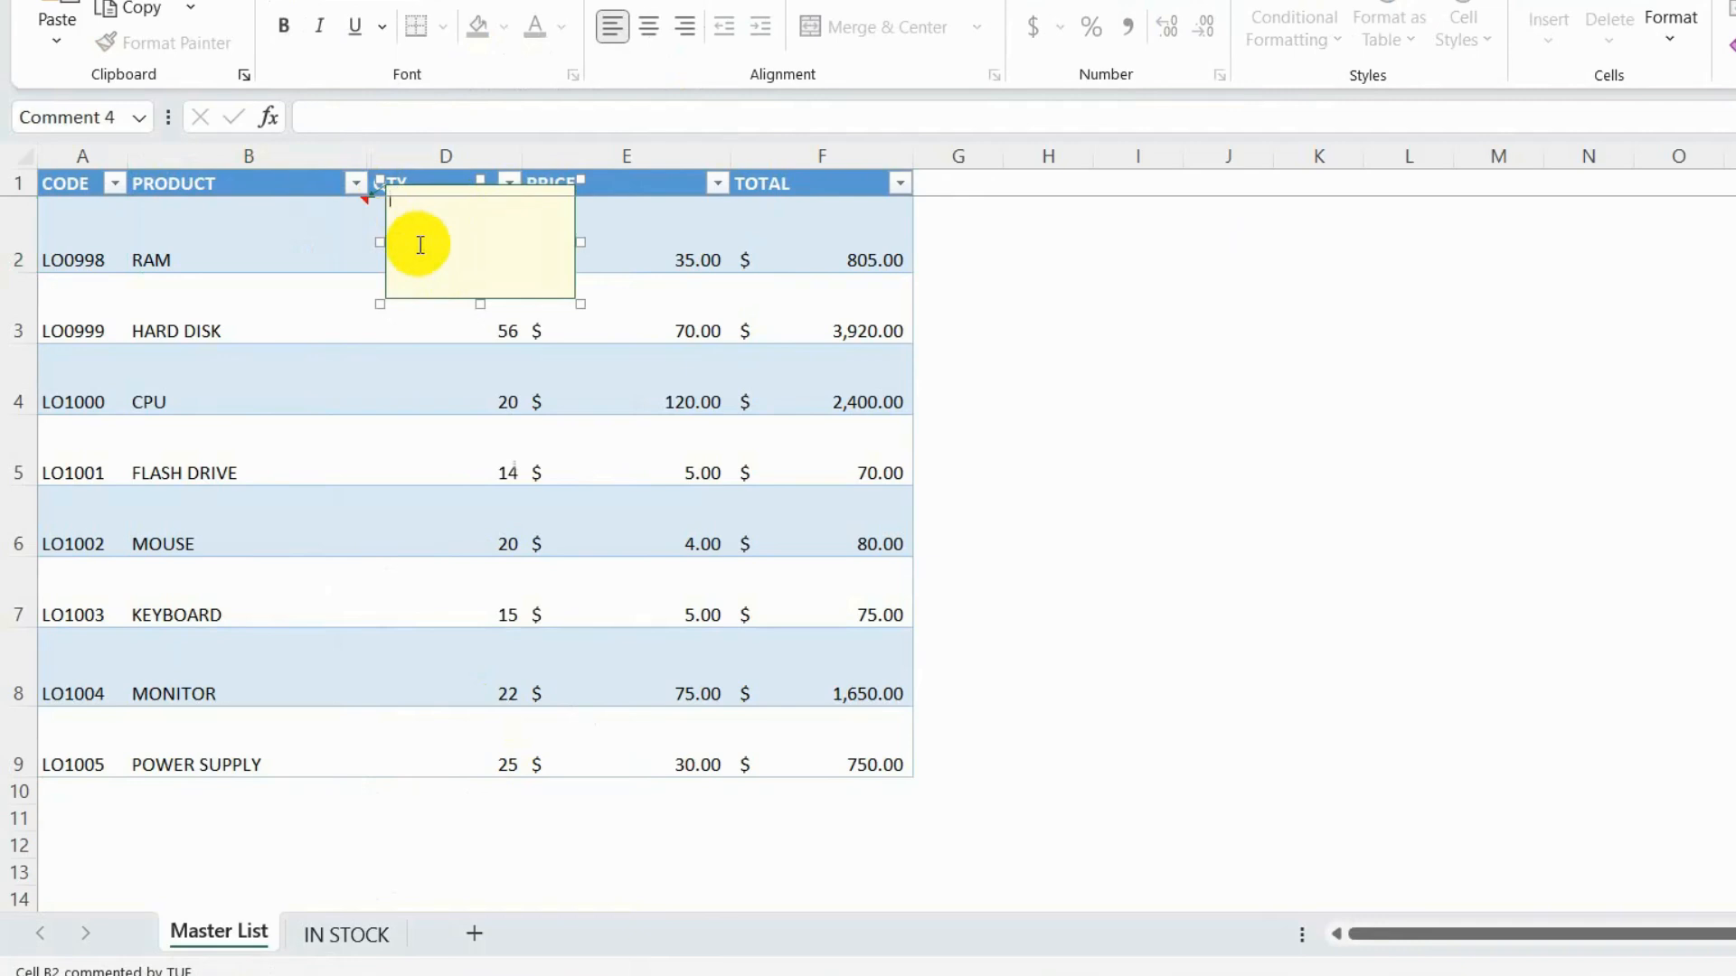
Step: Fill the RAM comment's background with the memory module picture from the file Untitled
right_click(383, 302)
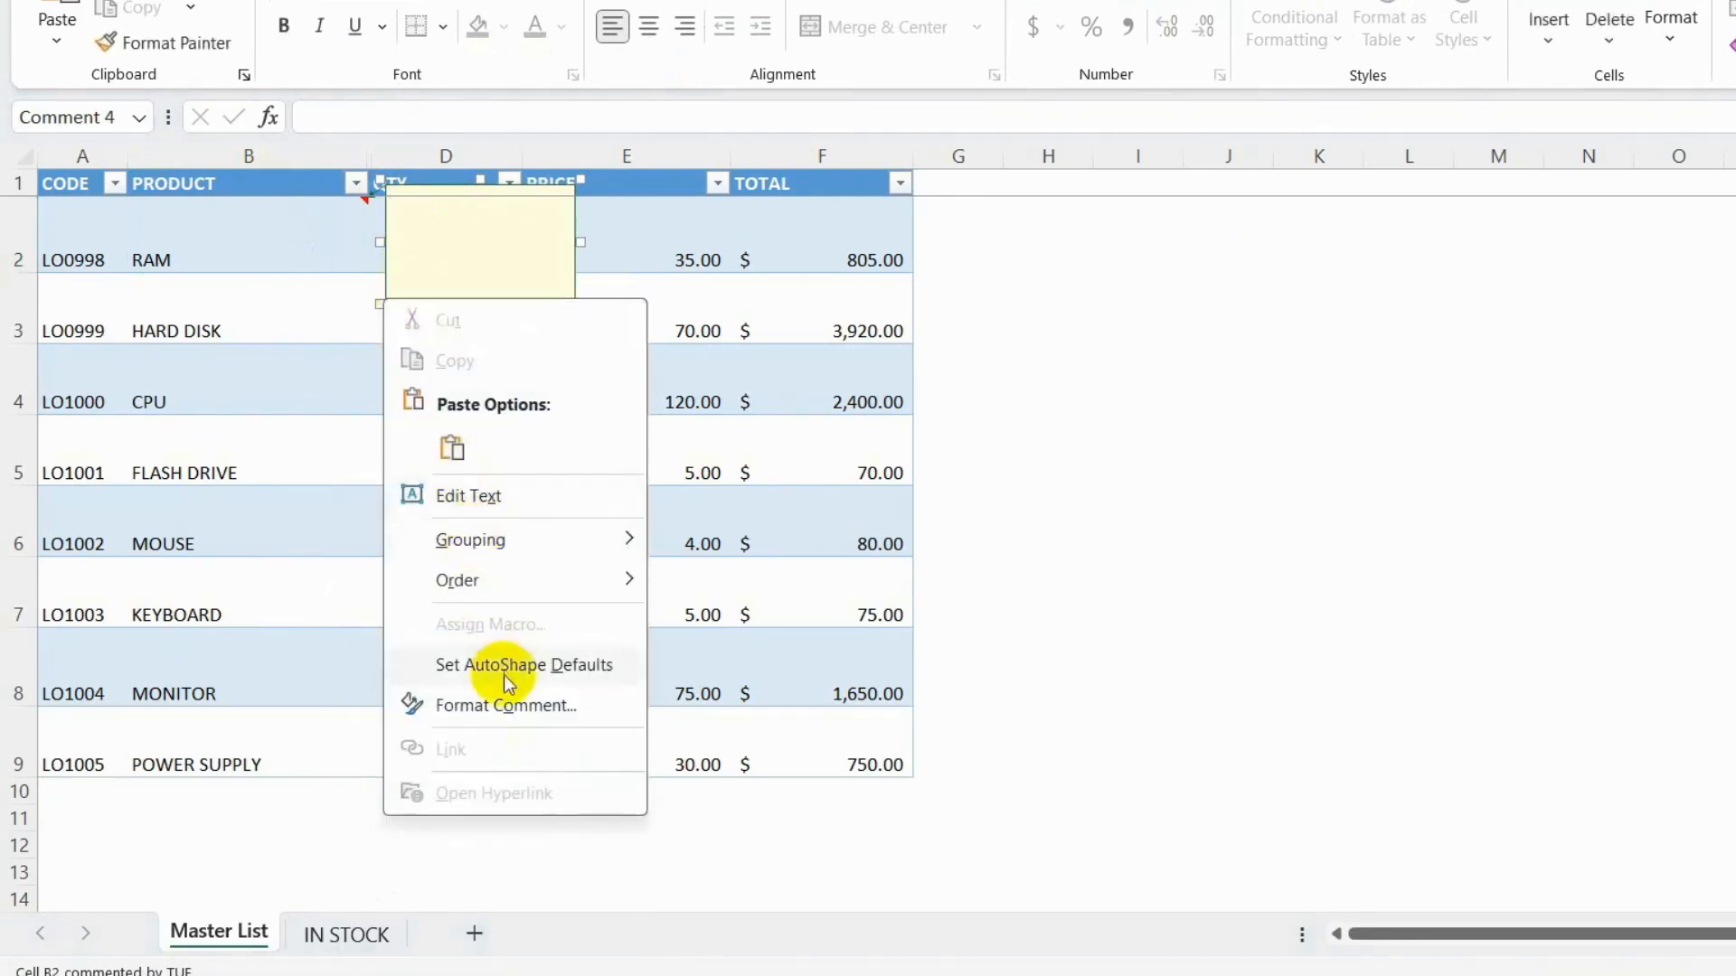
click(520, 706)
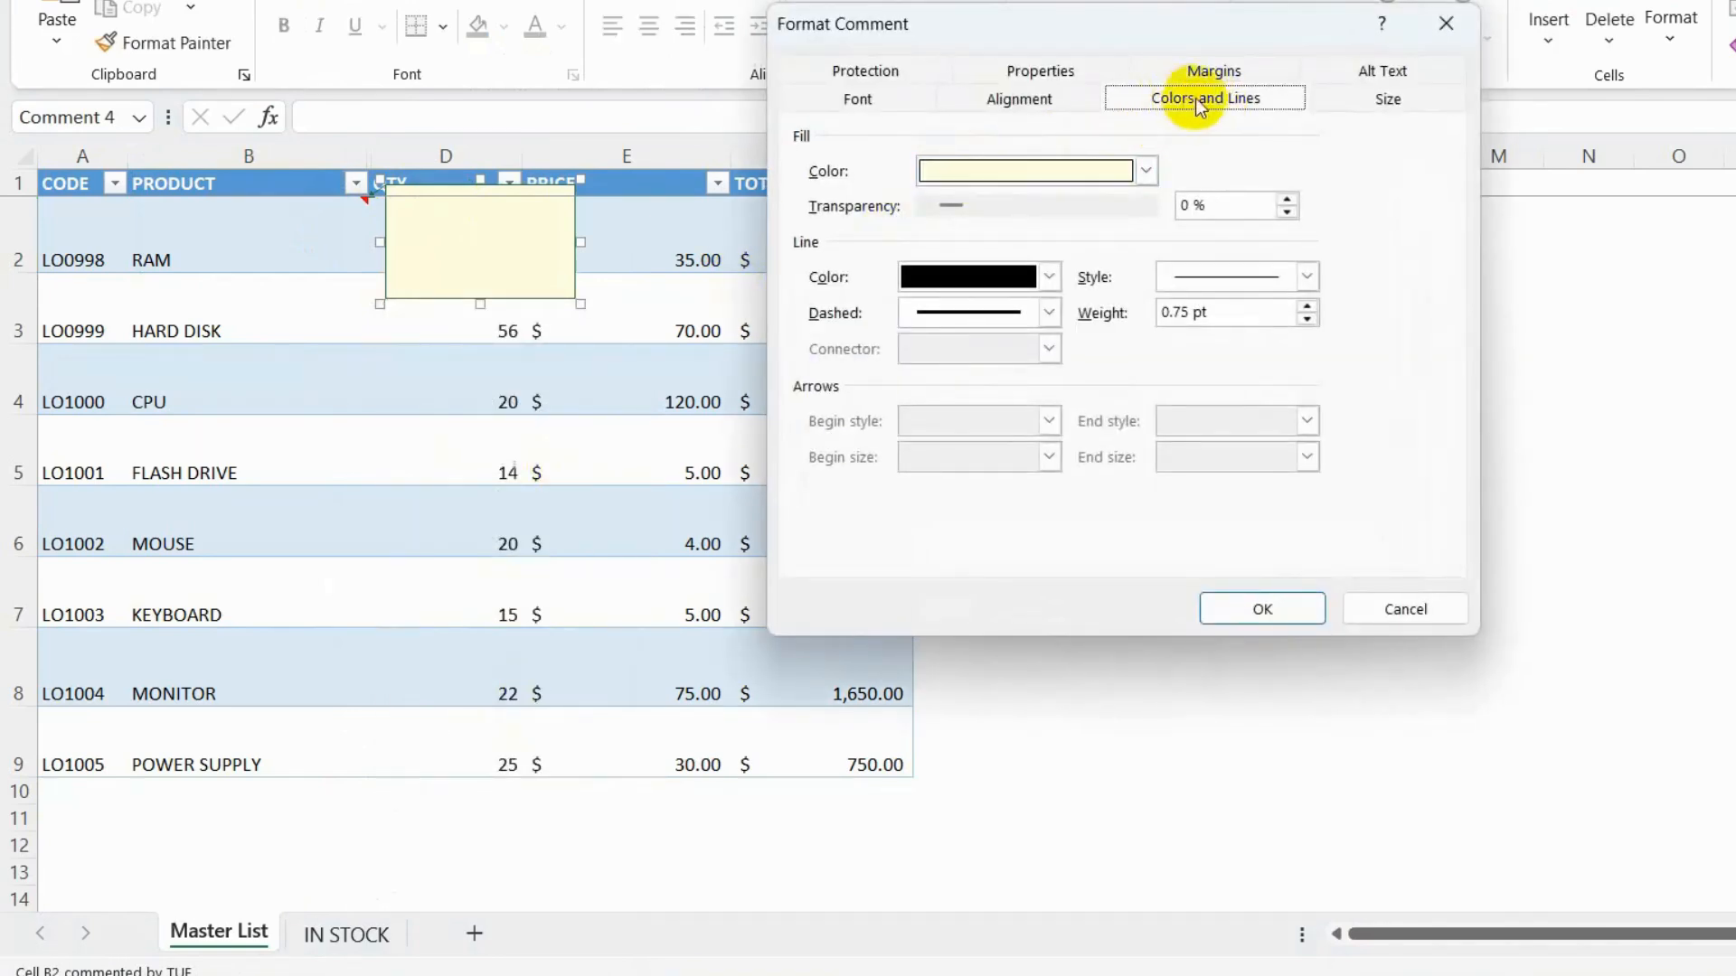
click(1146, 171)
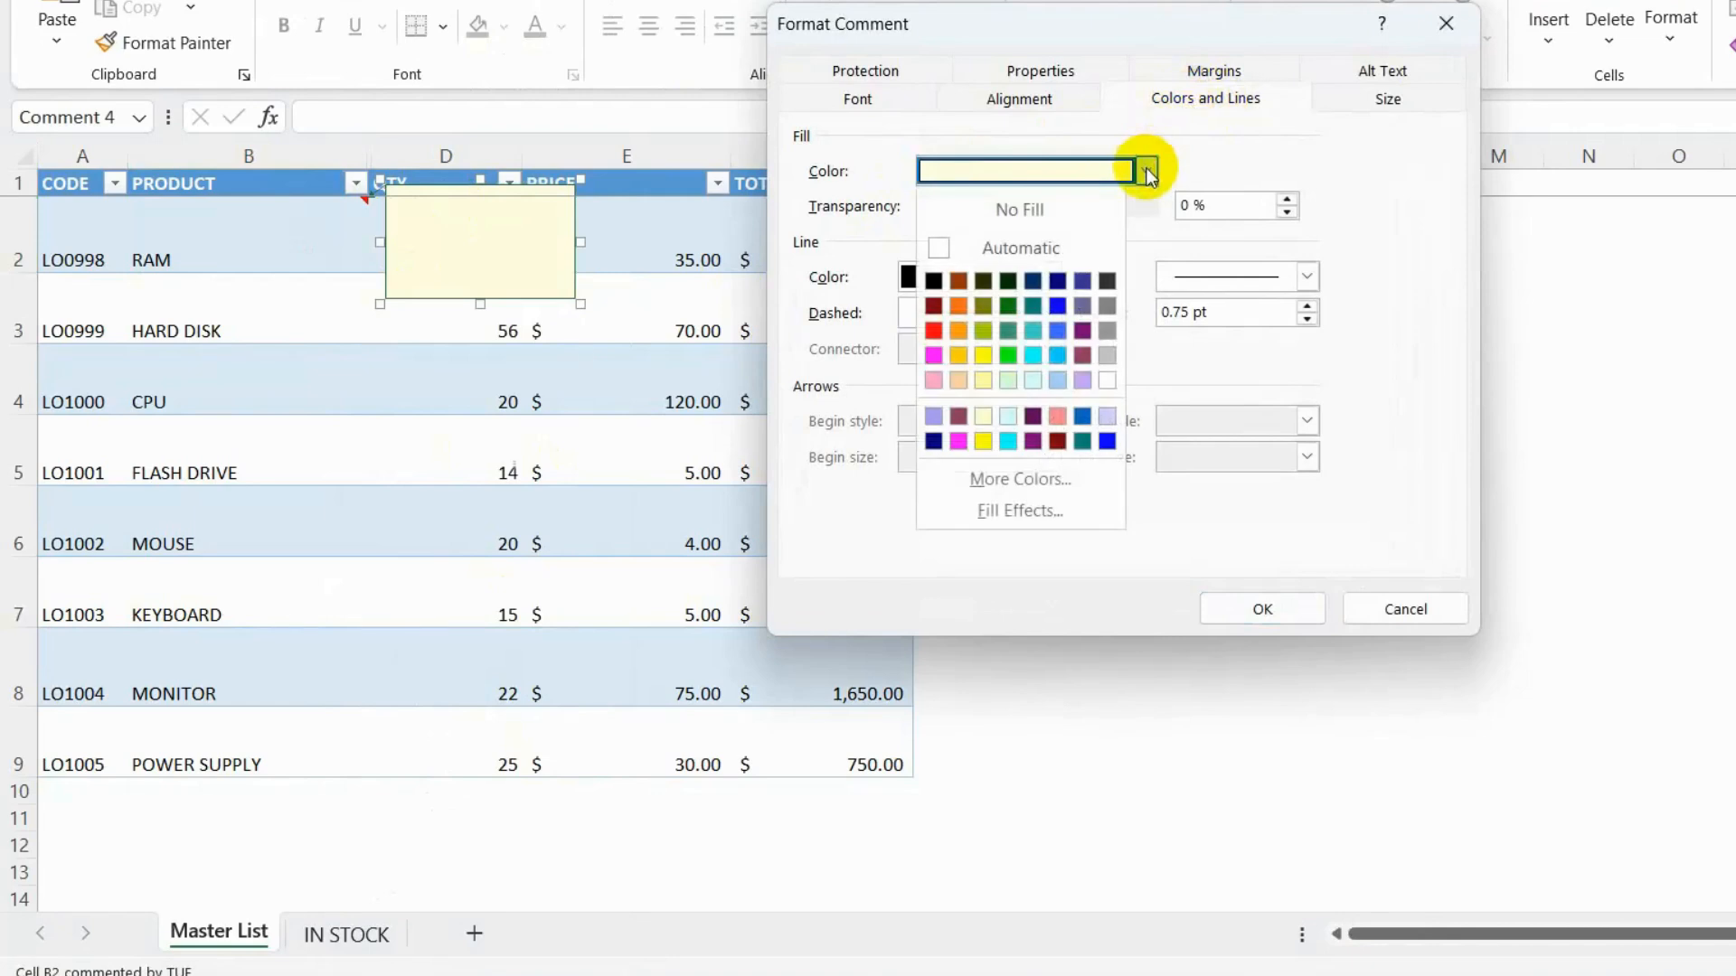
click(1055, 509)
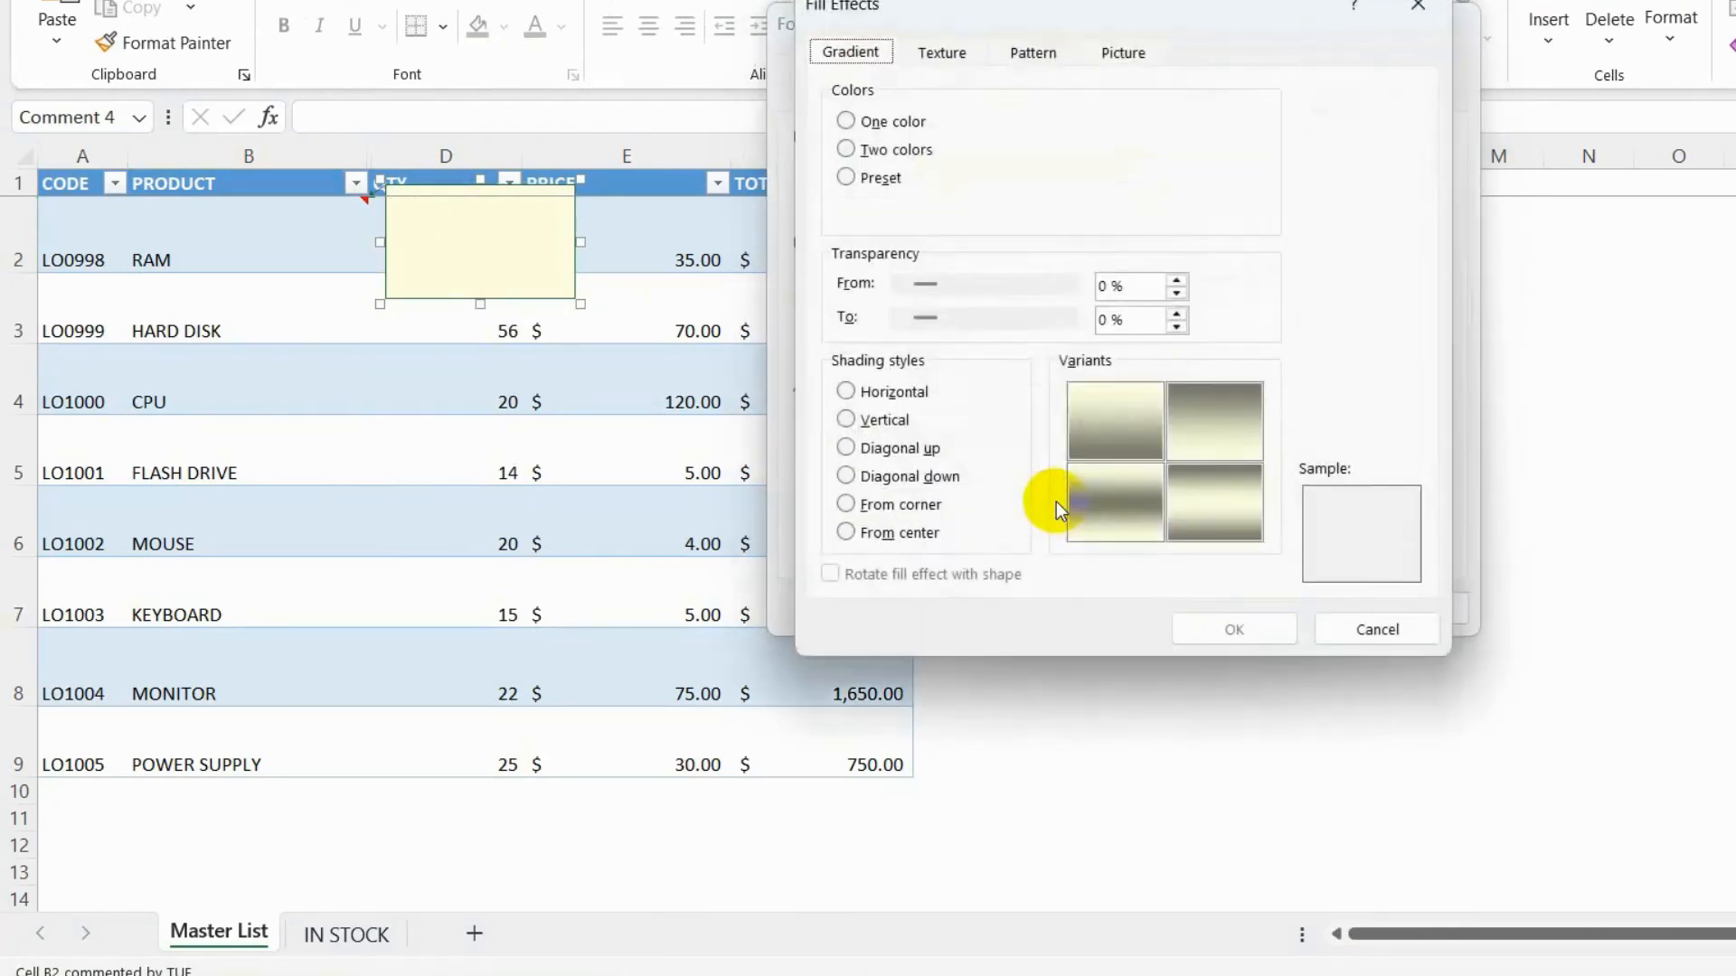
click(1142, 62)
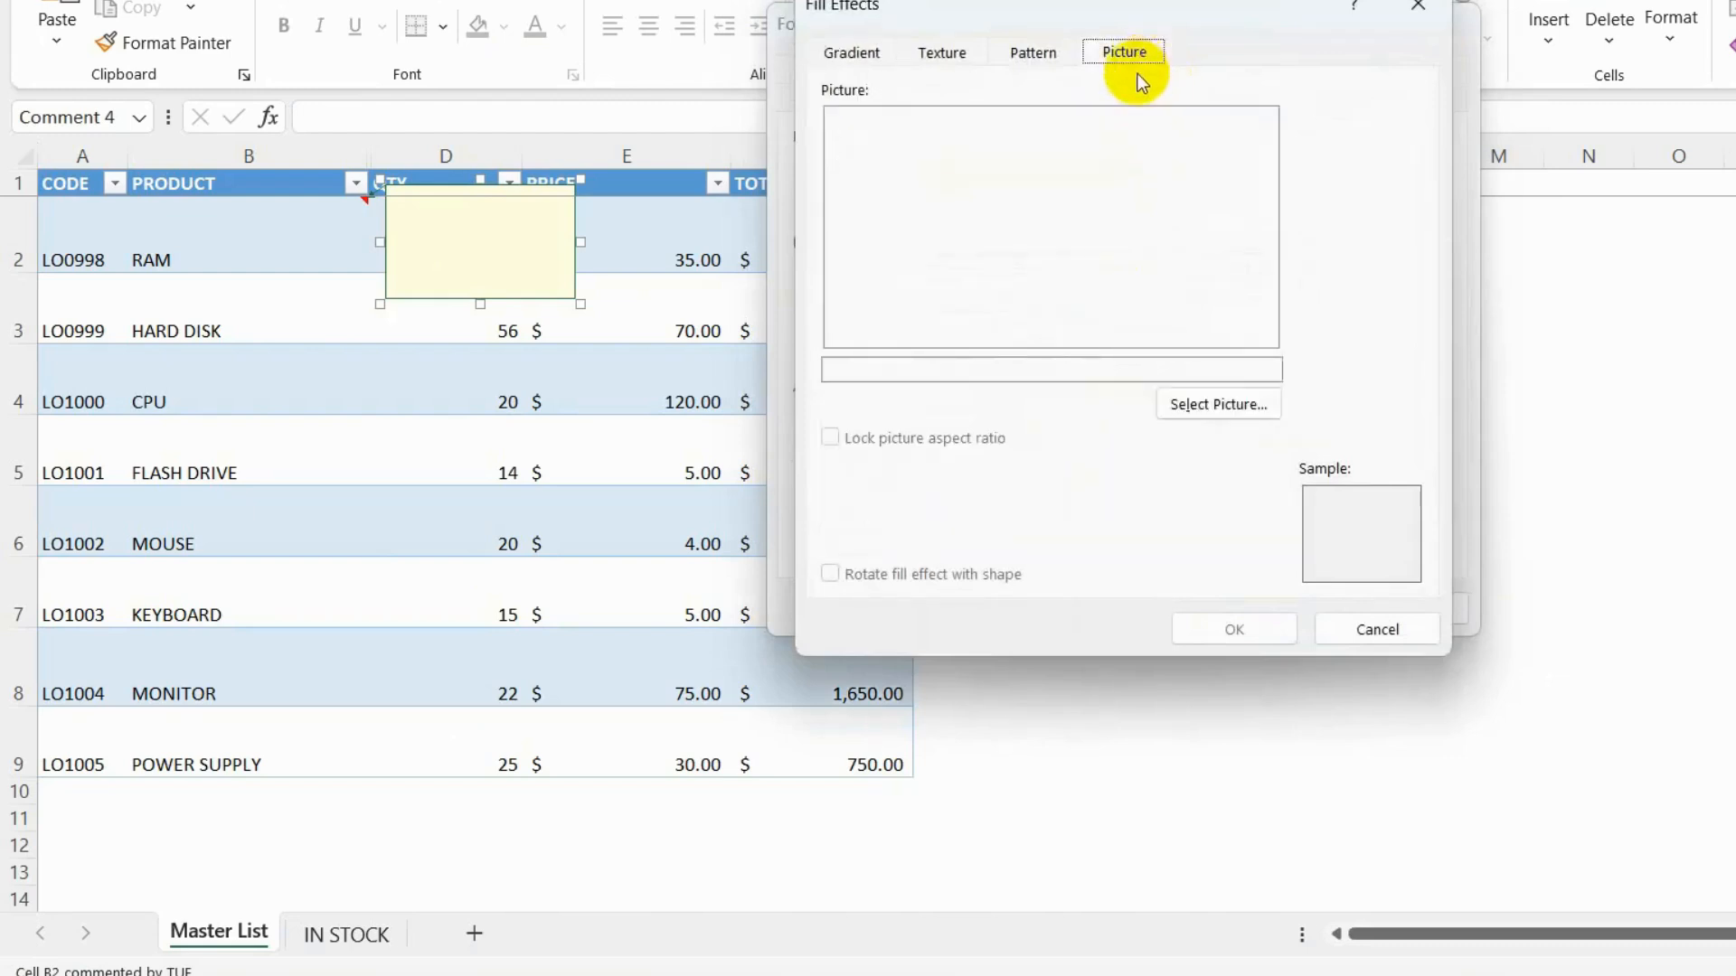
click(1218, 412)
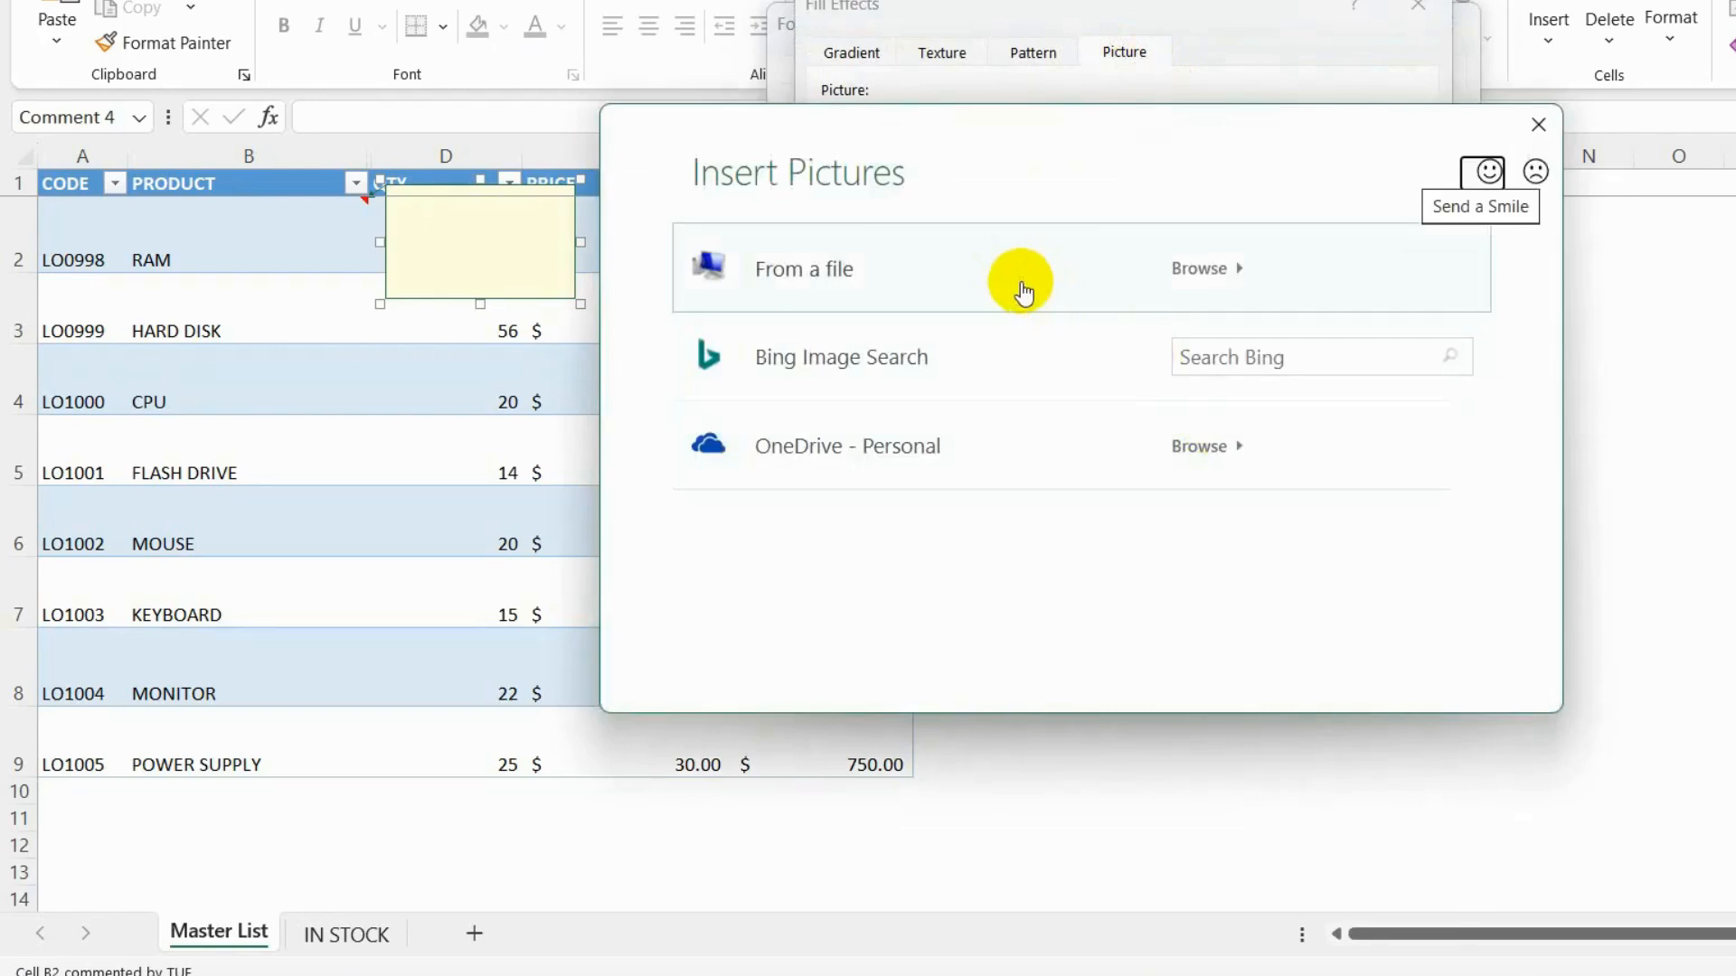
click(1028, 293)
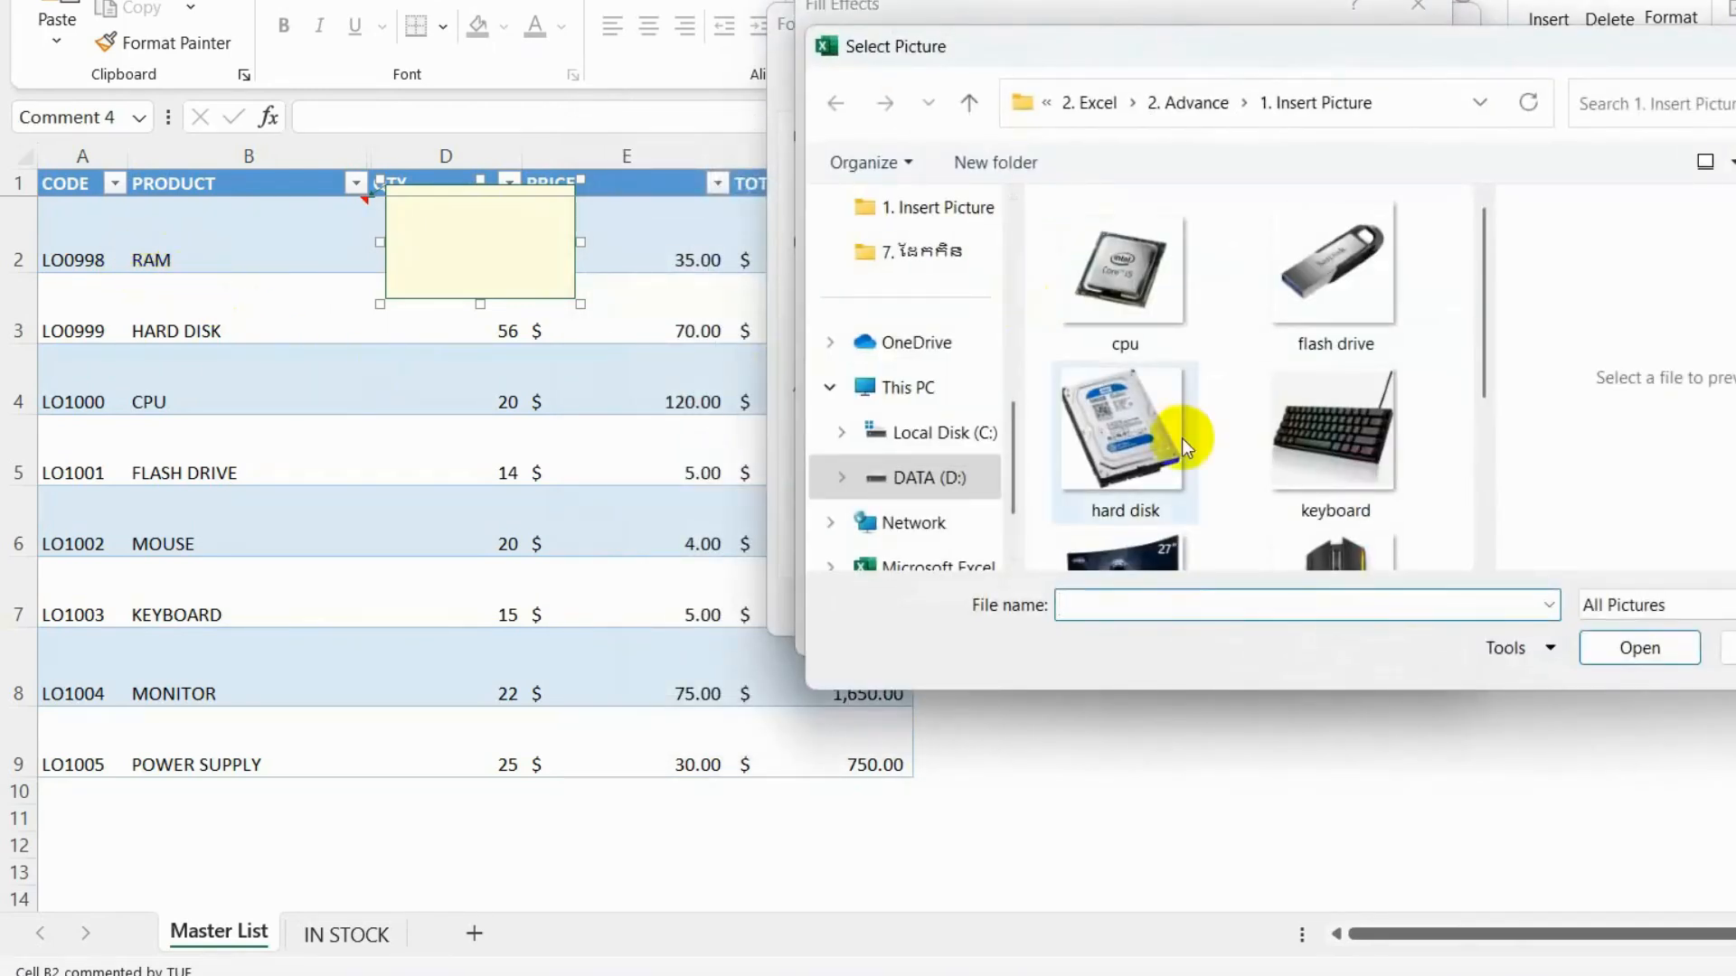
drag(1474, 302, 1453, 465)
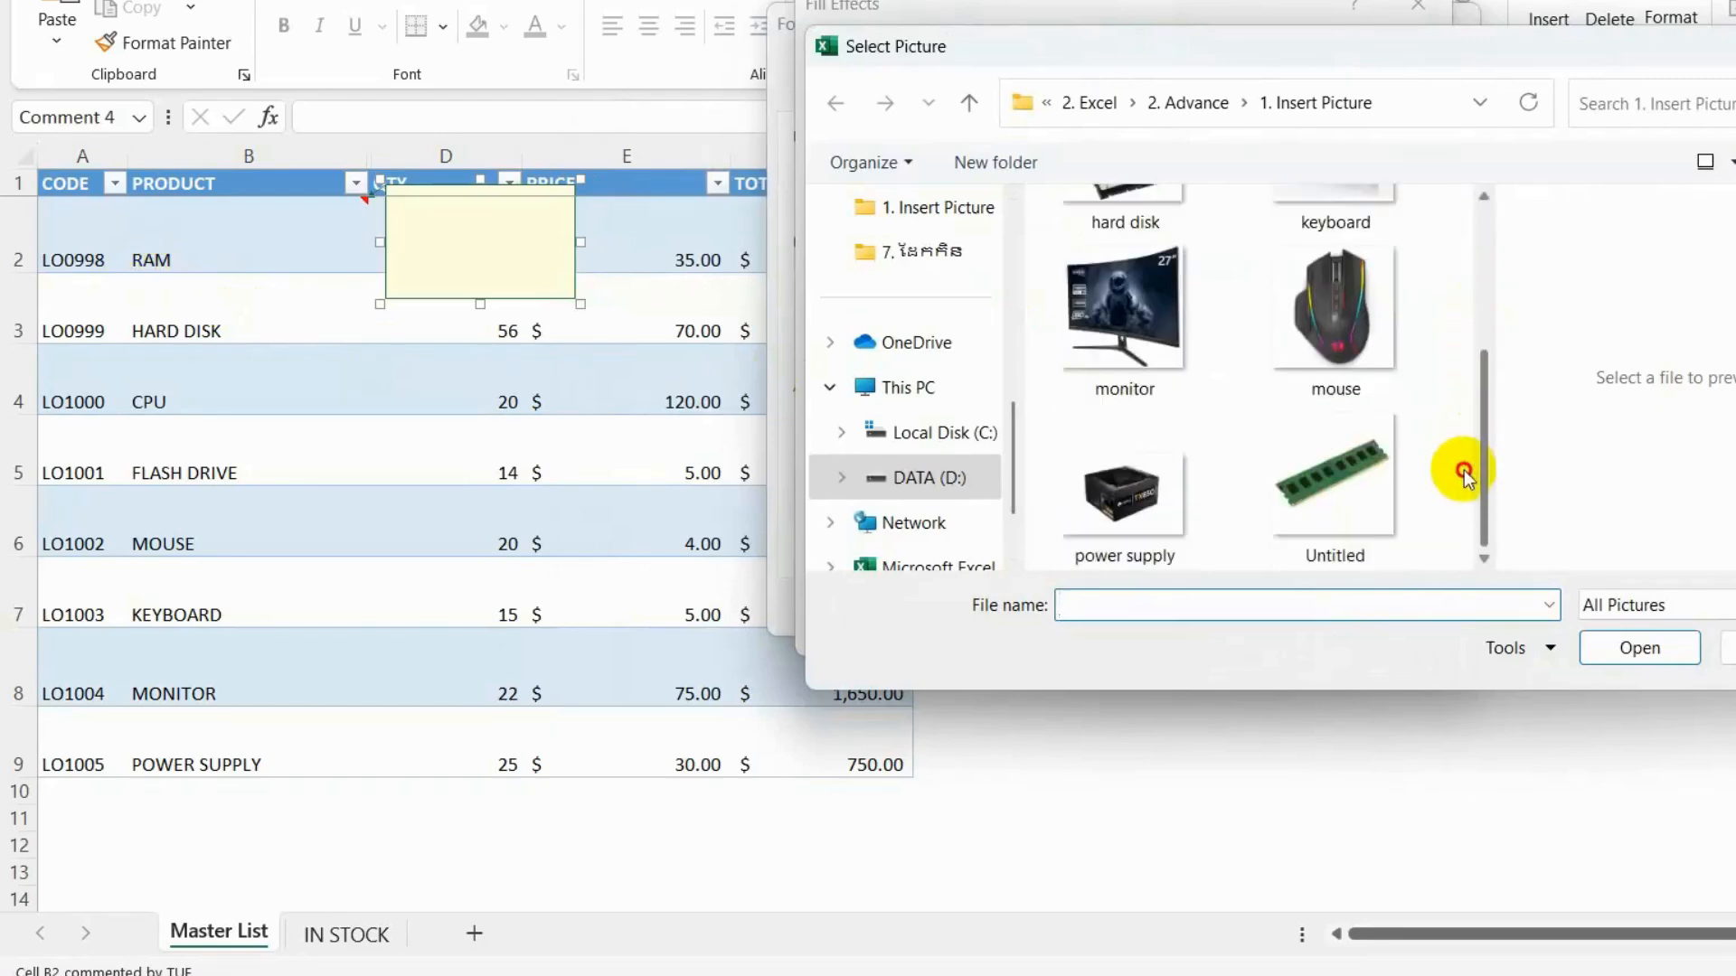
click(1406, 508)
click(1661, 646)
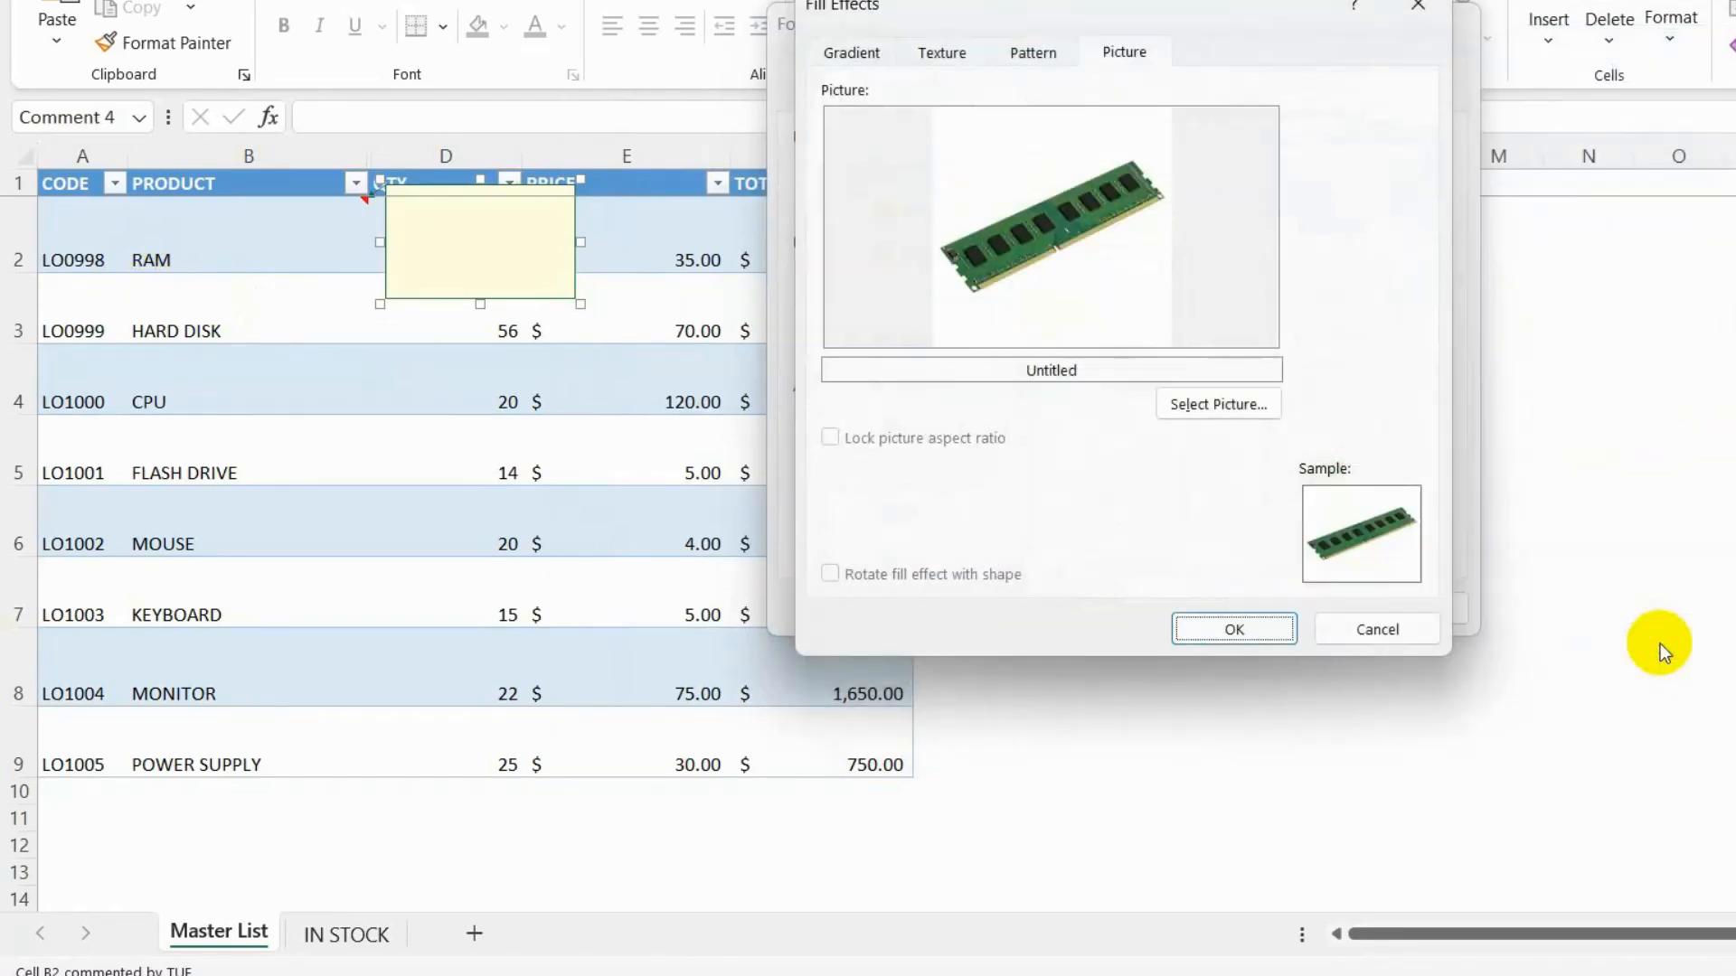
click(1288, 624)
click(1288, 604)
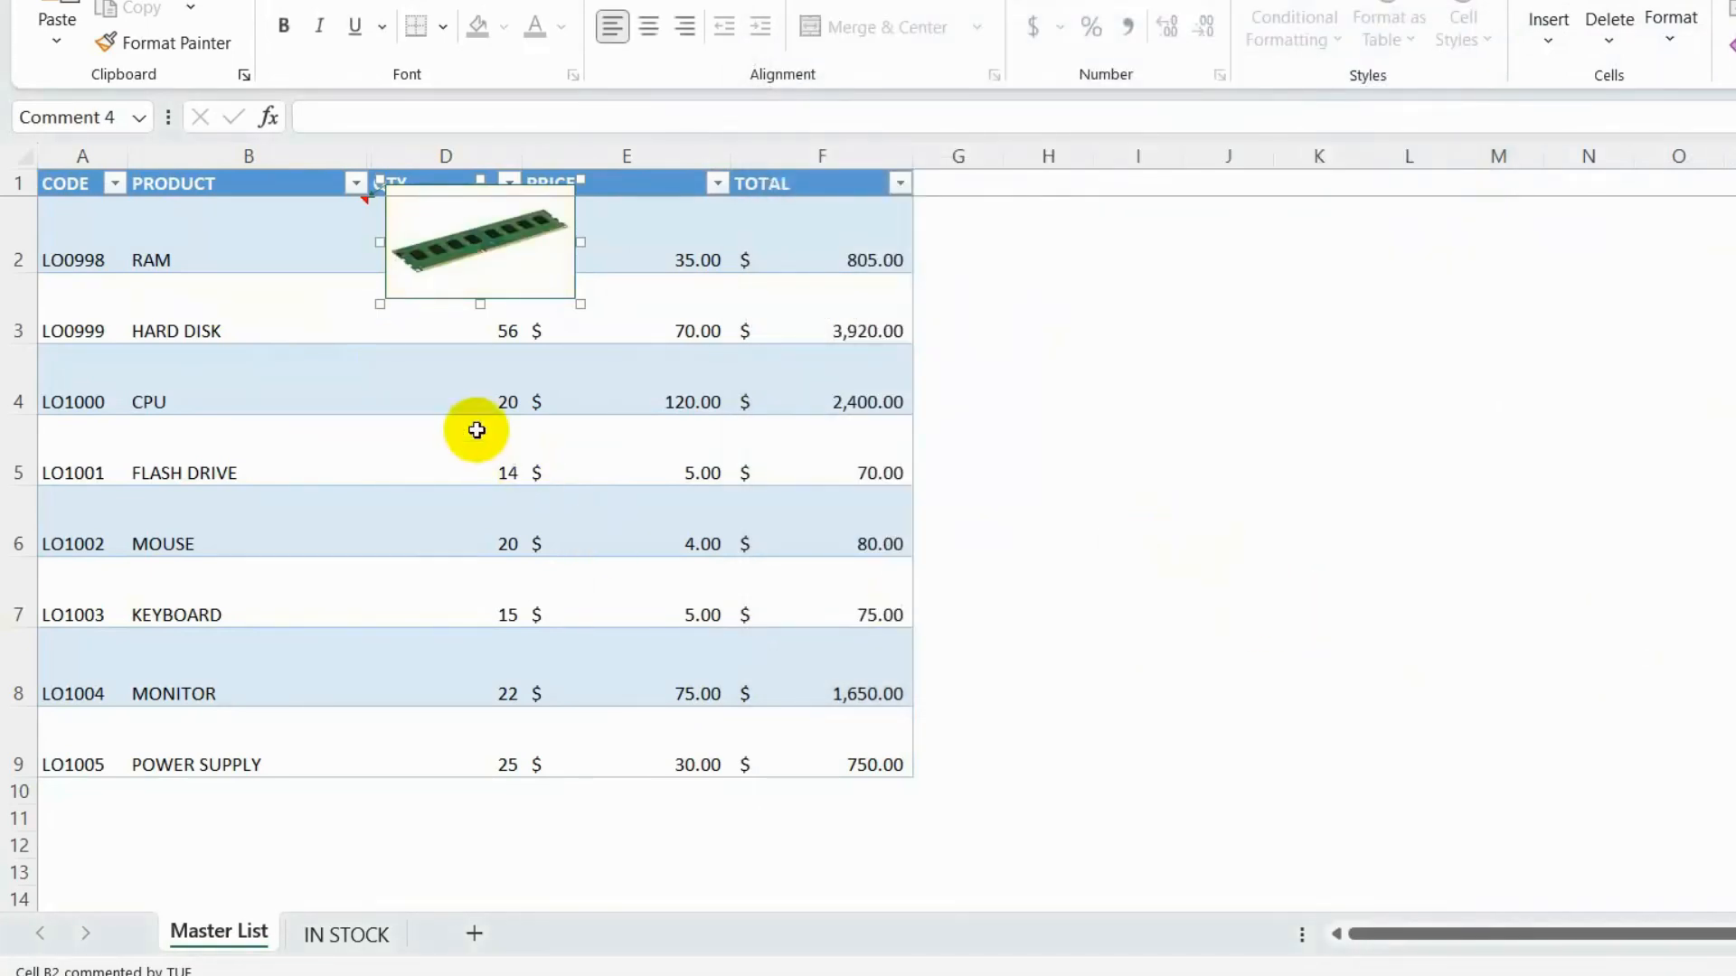
Step: Resize the RAM comment box to a compact picture frame beside cell B2
drag(580, 245, 540, 245)
drag(538, 176, 511, 201)
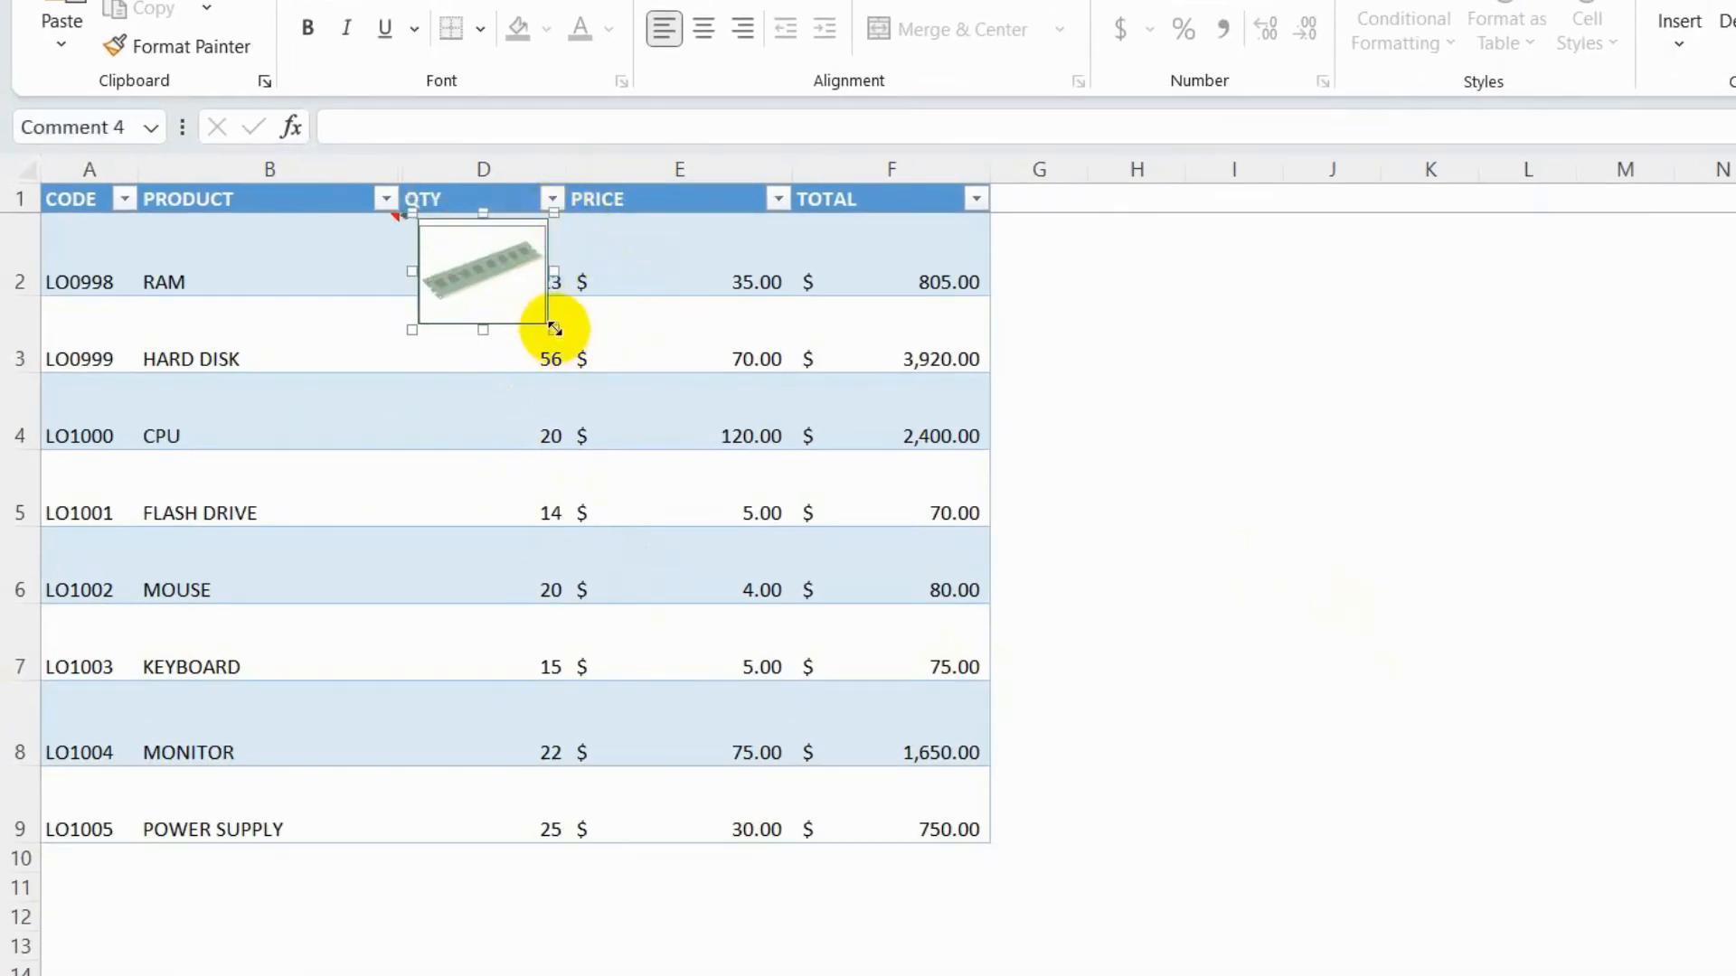
drag(555, 329, 577, 330)
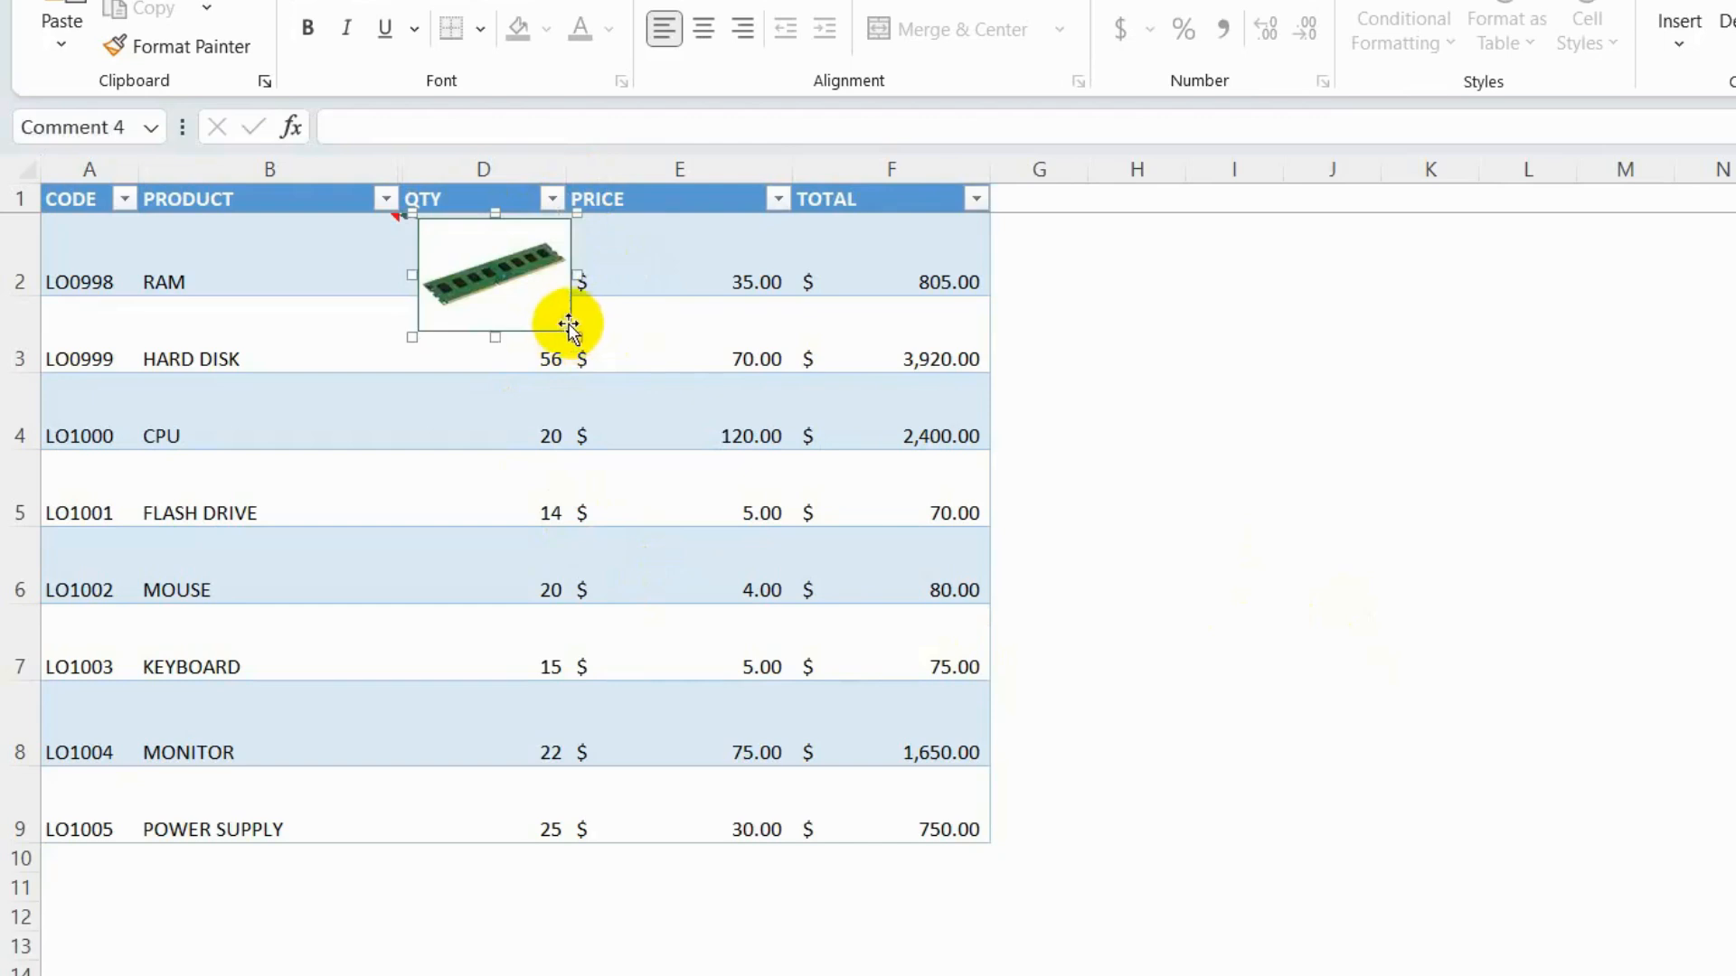
click(253, 269)
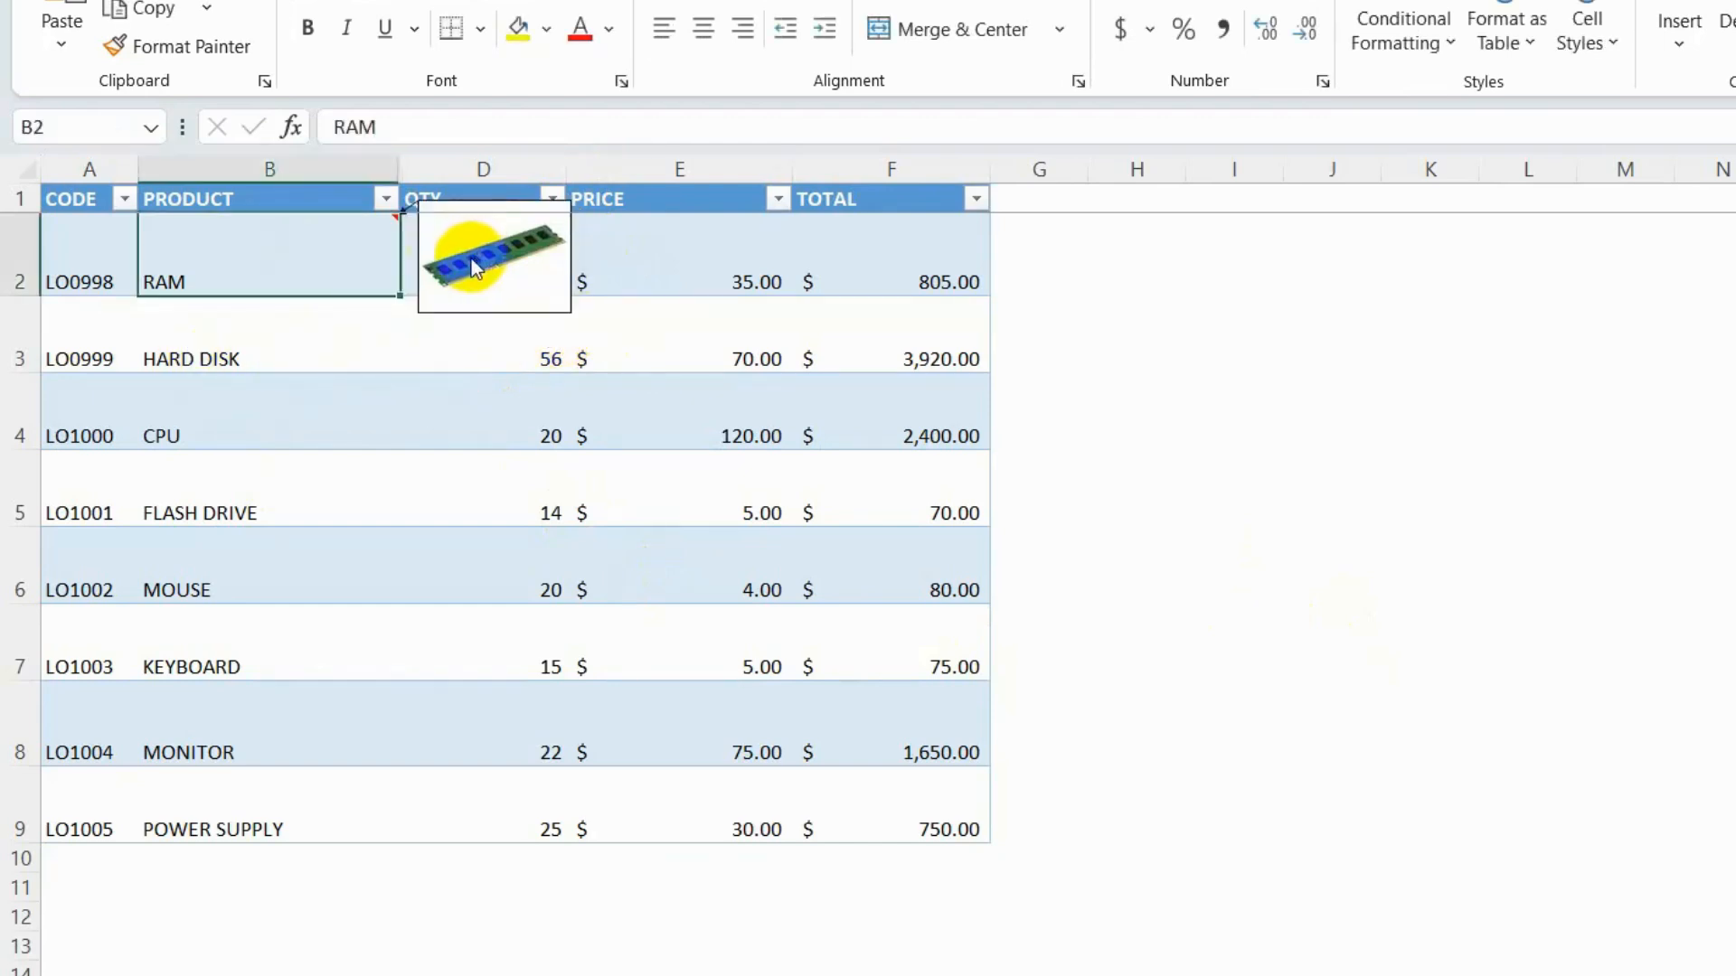
Step: Insert a comment on the HARD DISK cell B3 and remove its default author text
click(340, 344)
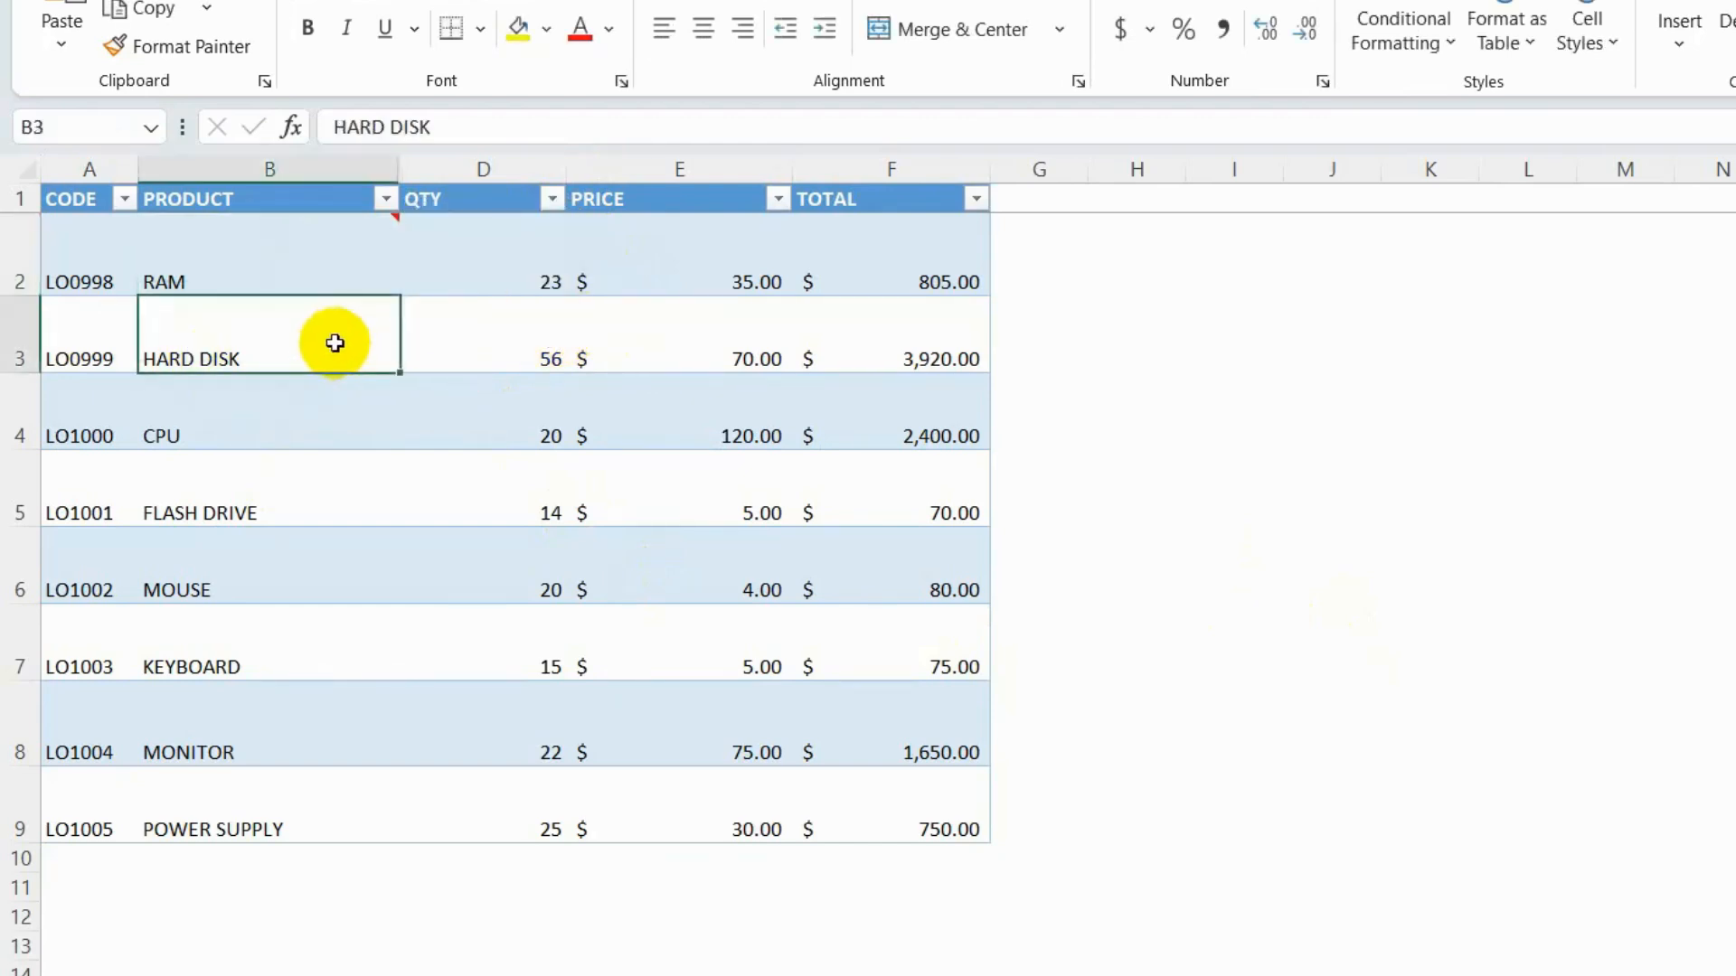
right_click(333, 337)
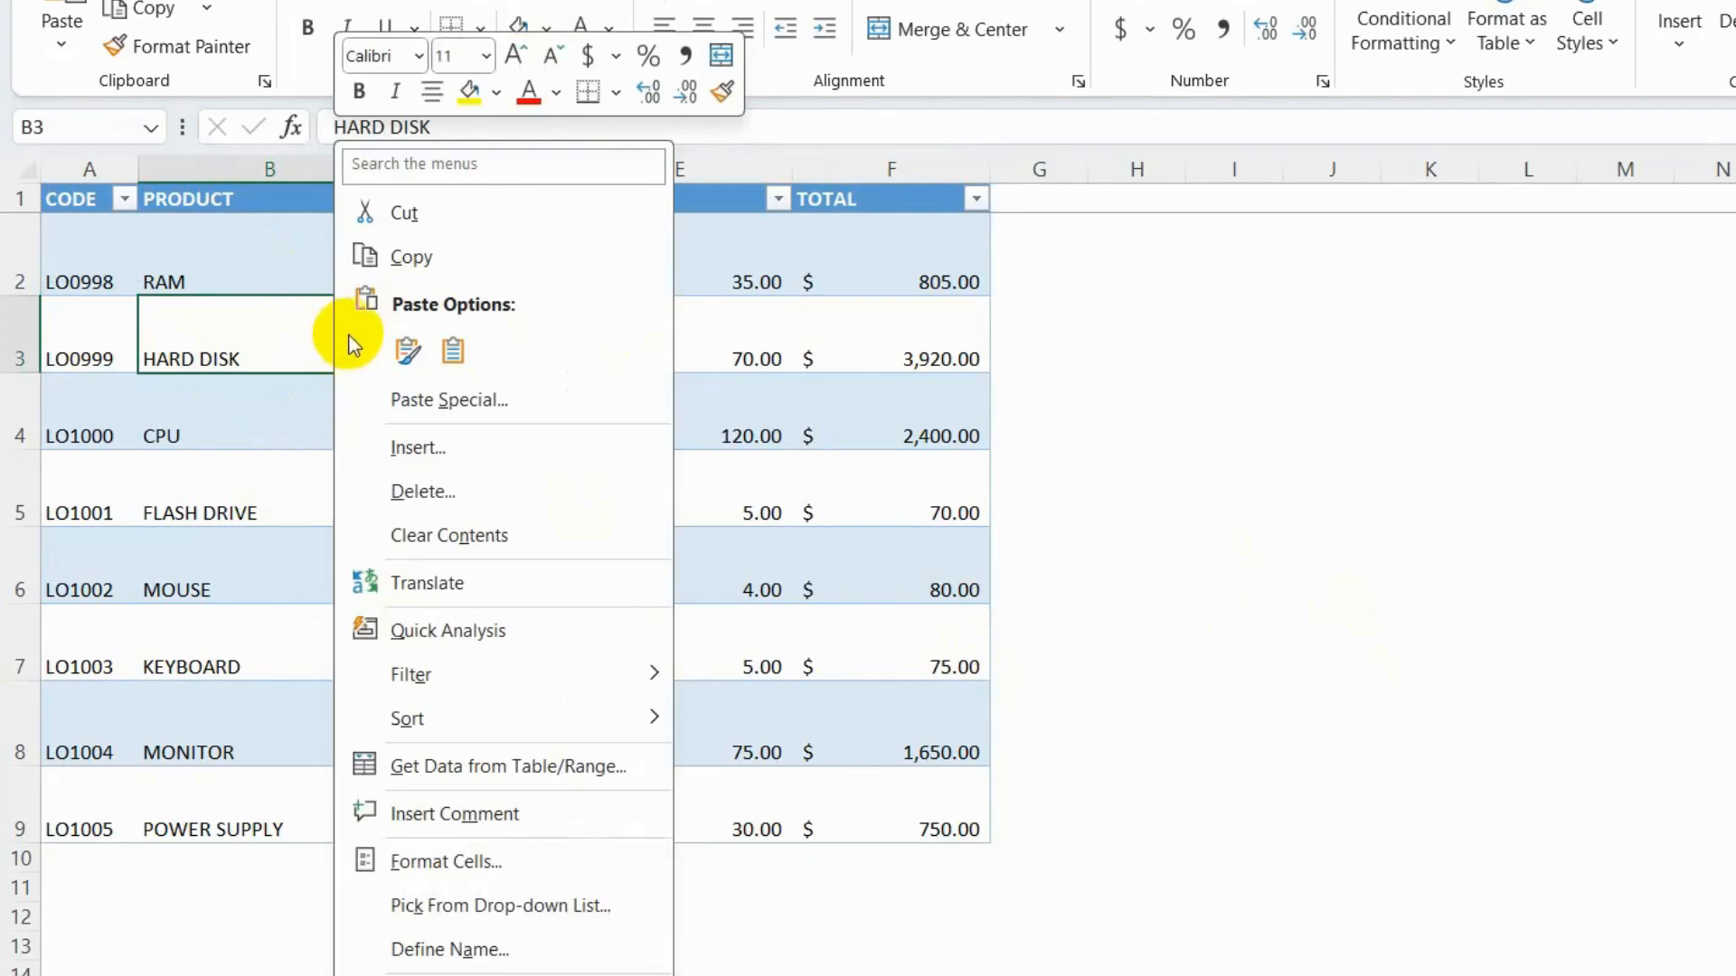
click(537, 812)
drag(489, 296, 406, 283)
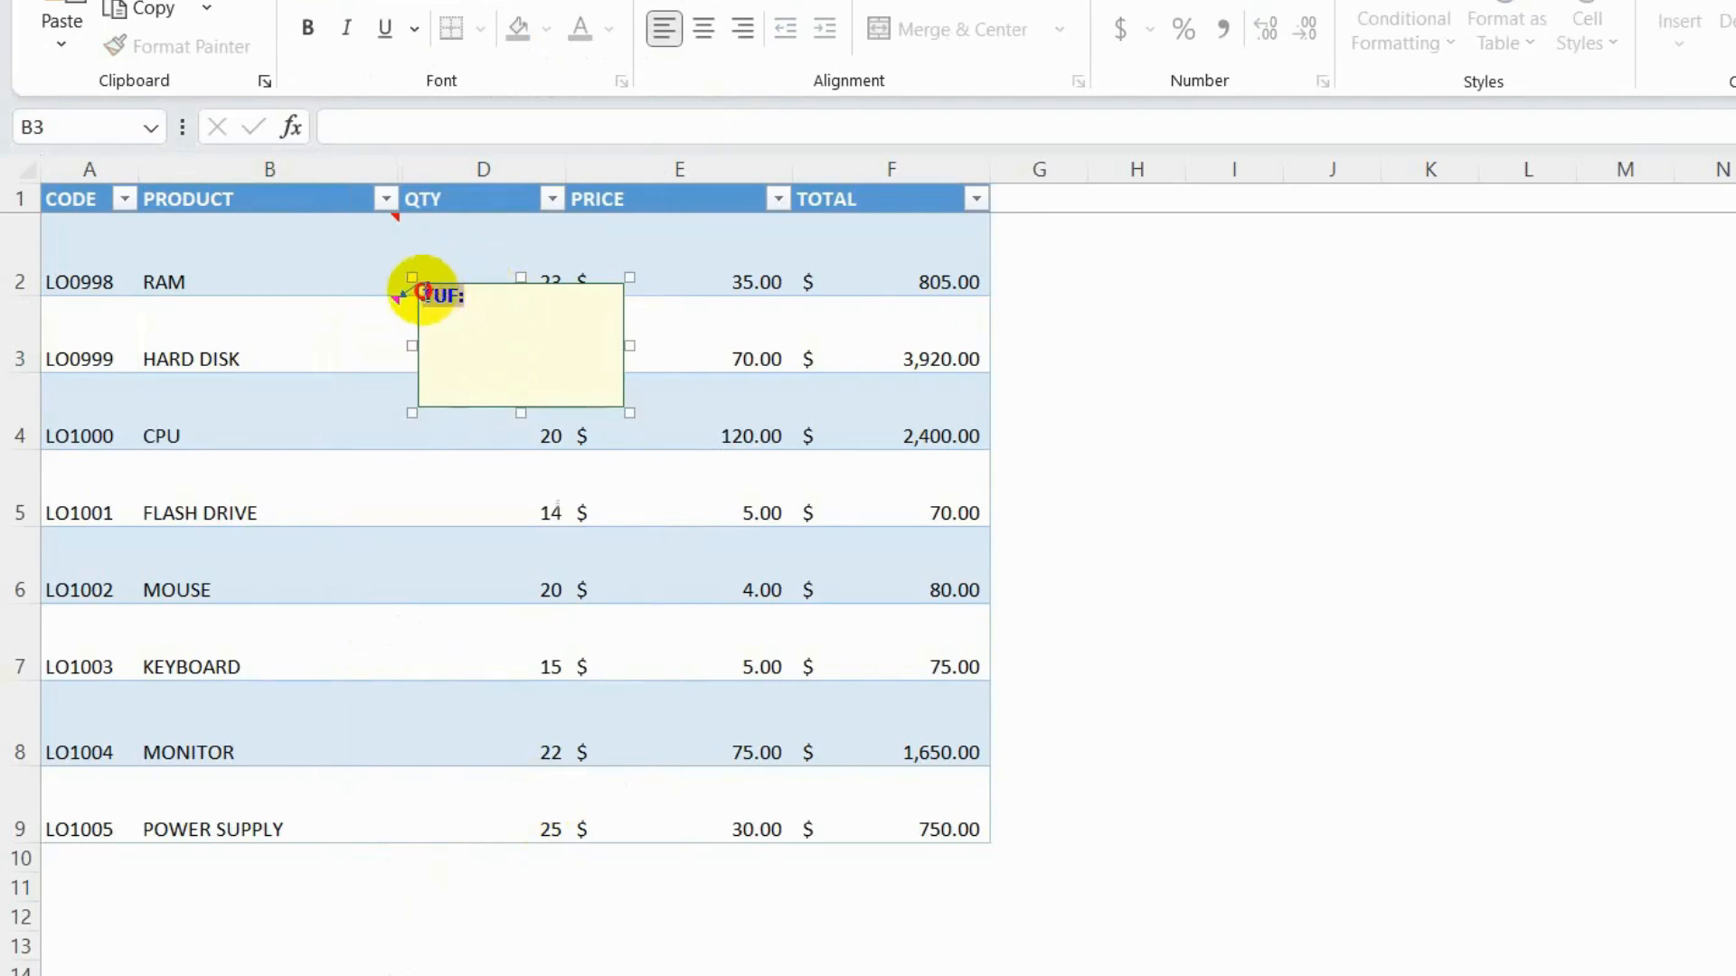
key(Delete)
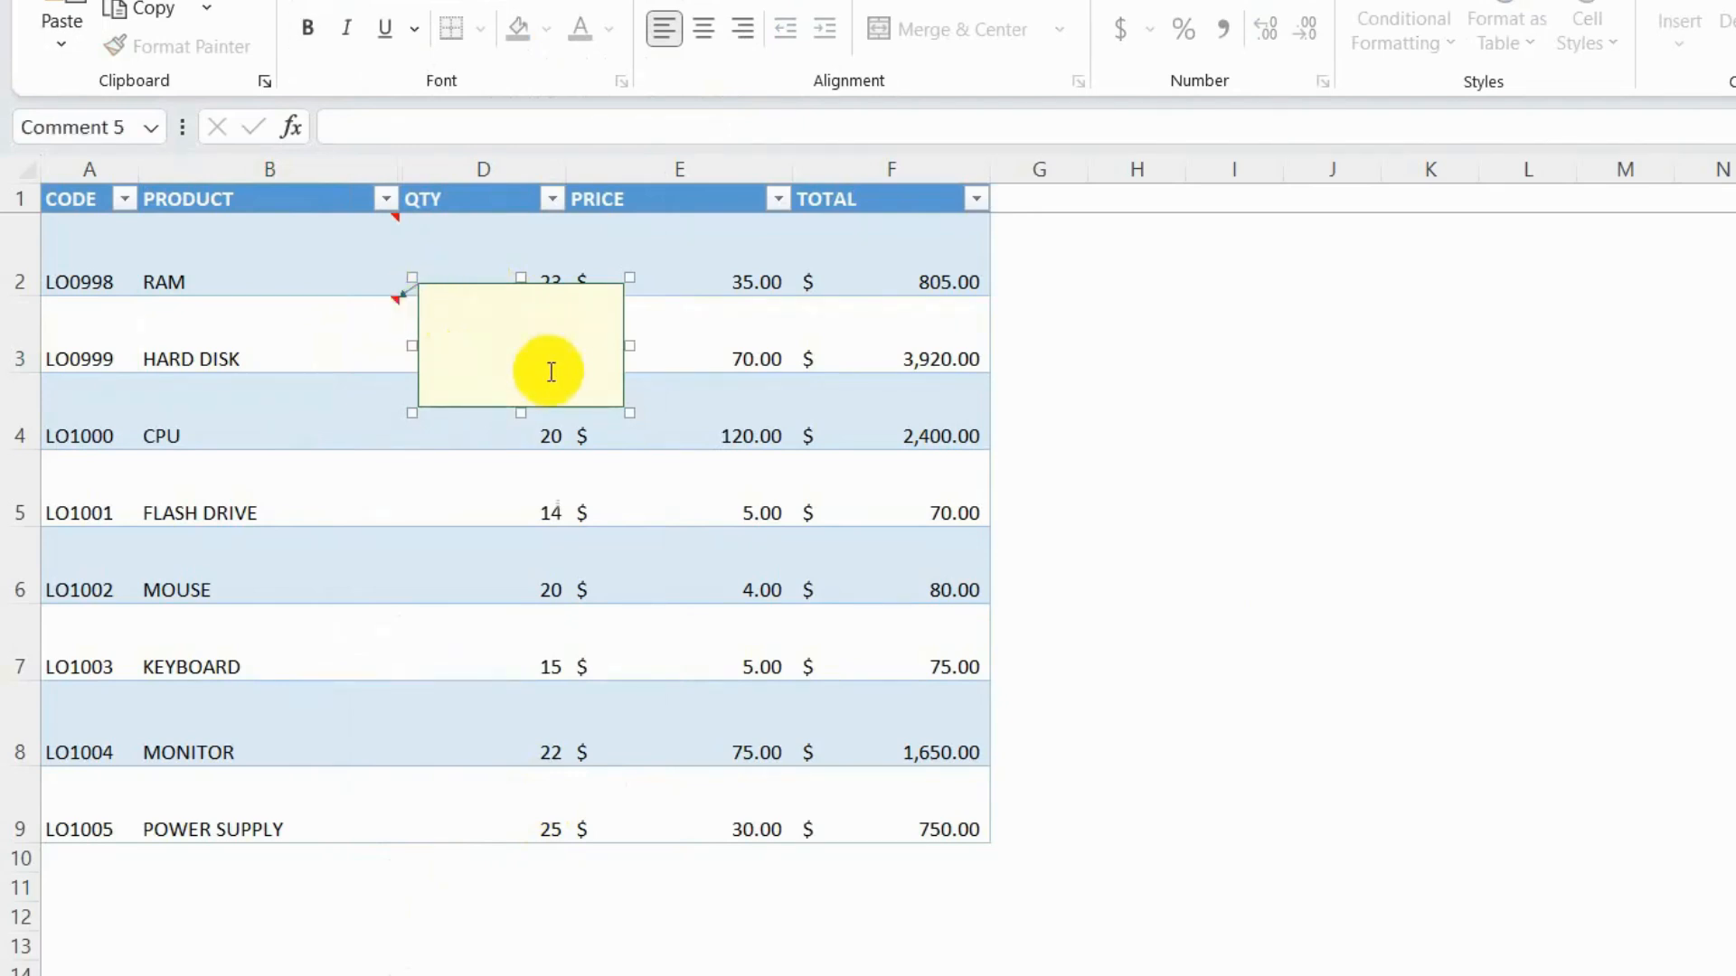
Step: Fill the HARD DISK comment's background with the picture file hard disk
right_click(623, 346)
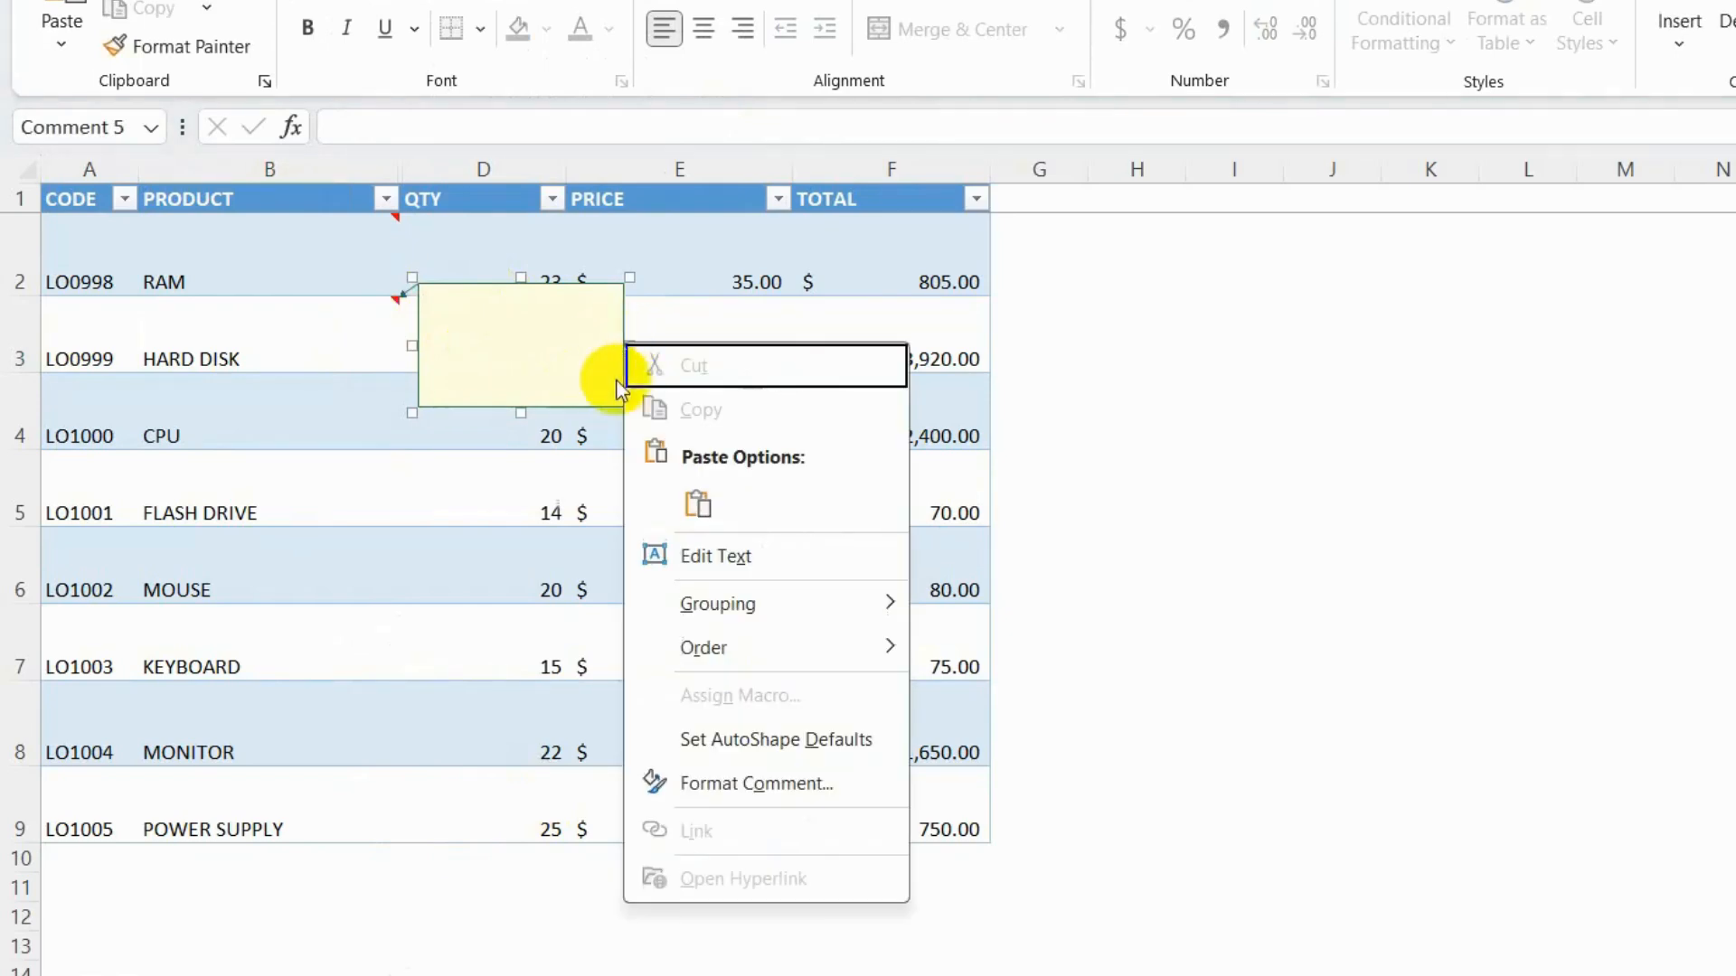
click(758, 784)
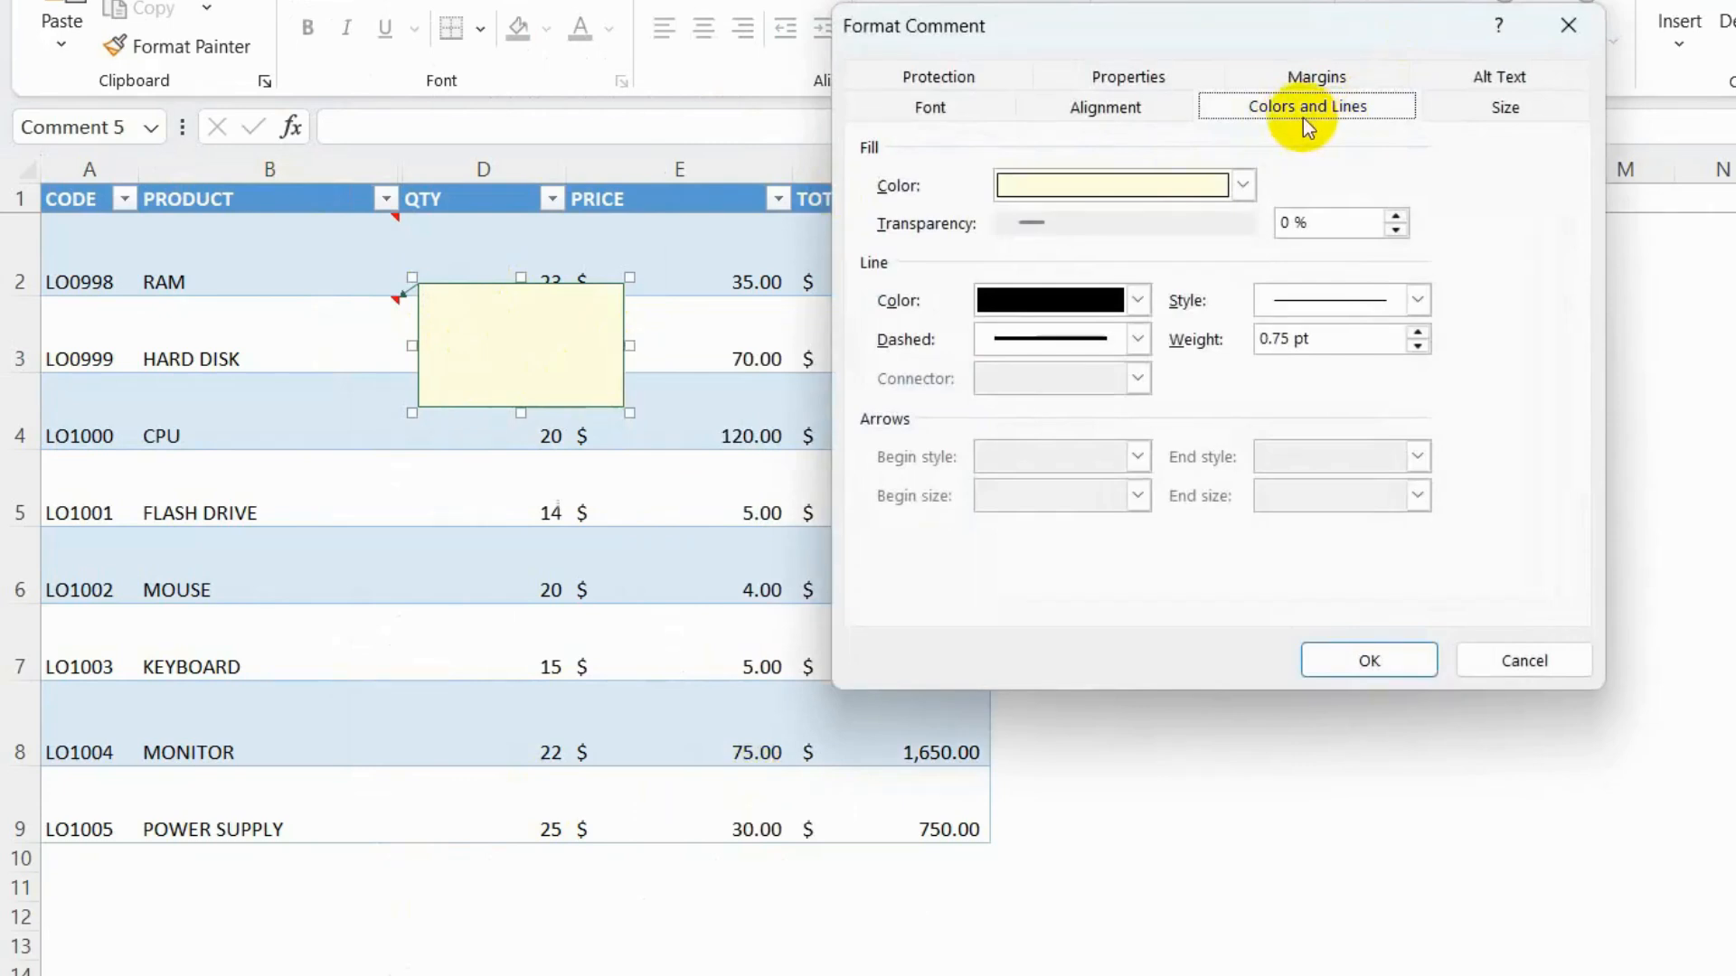
click(1243, 186)
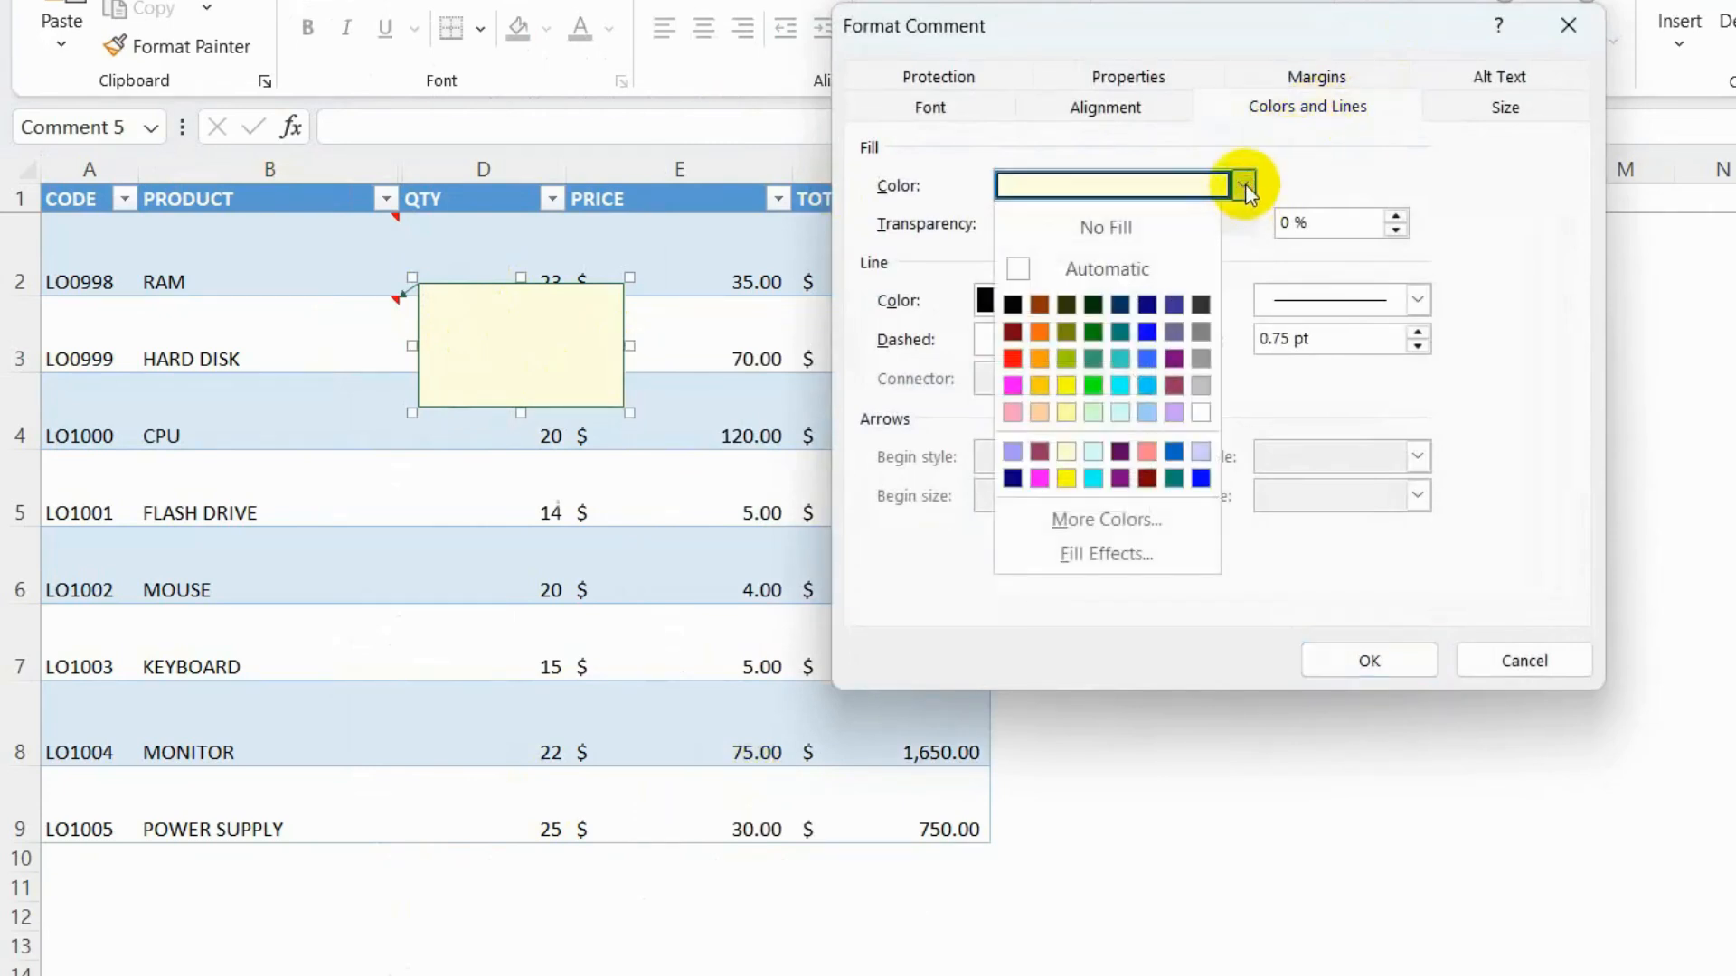
click(1132, 562)
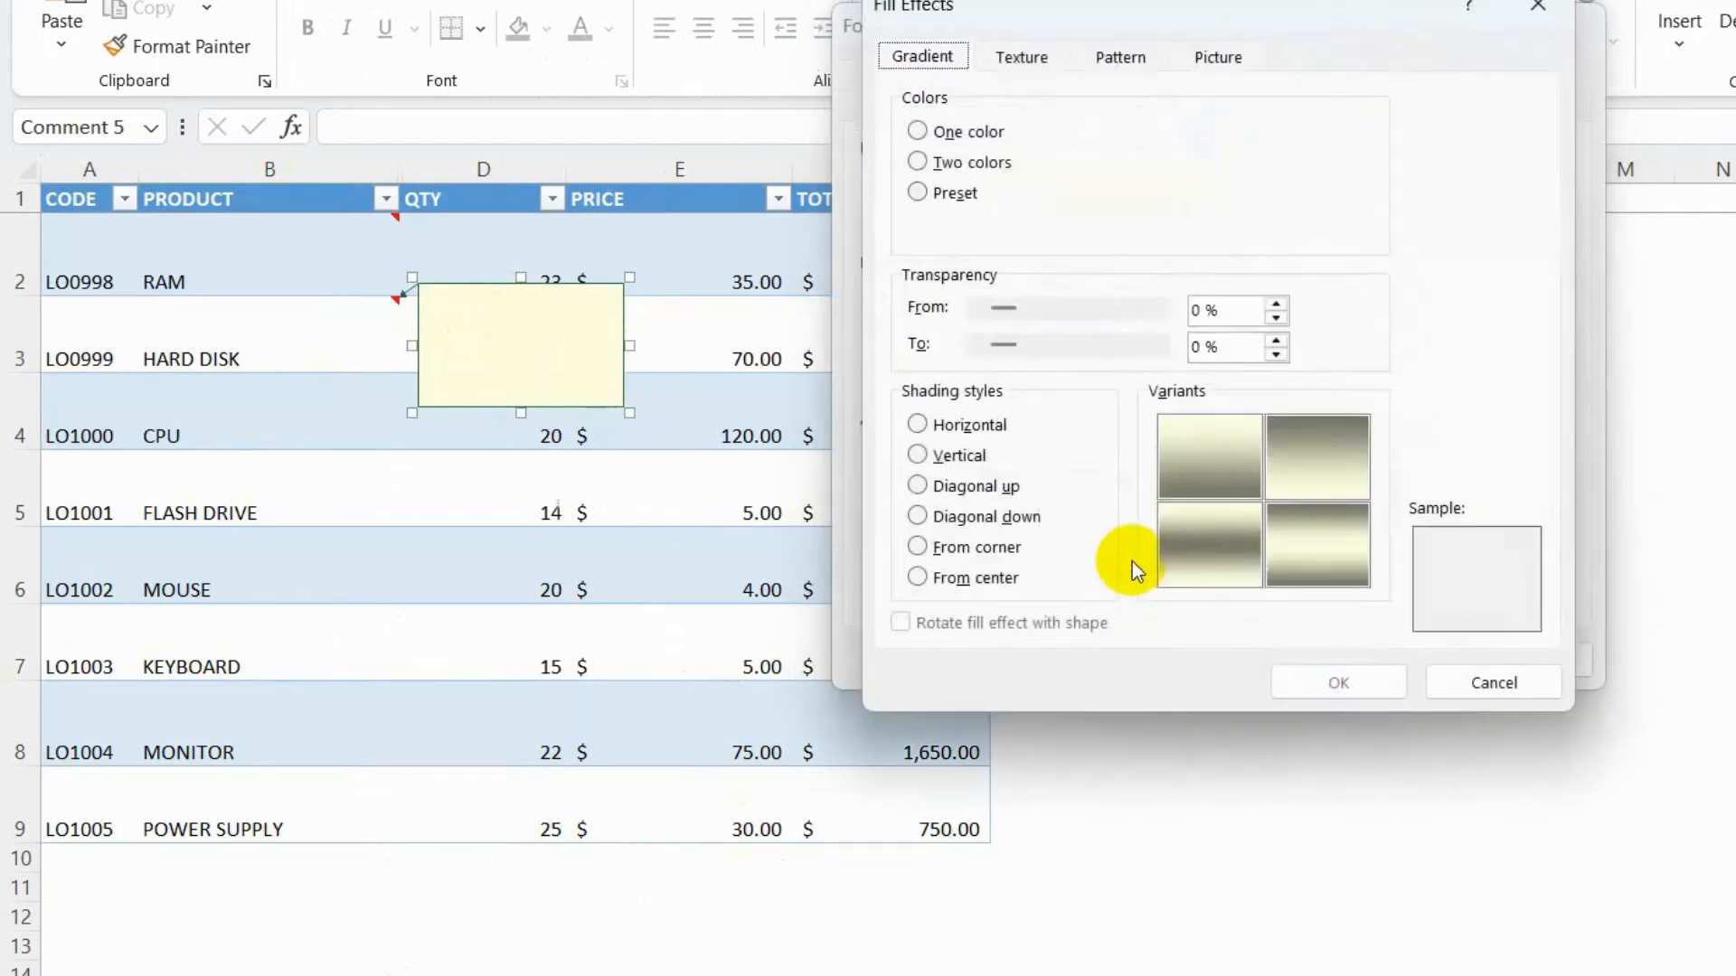
click(1220, 57)
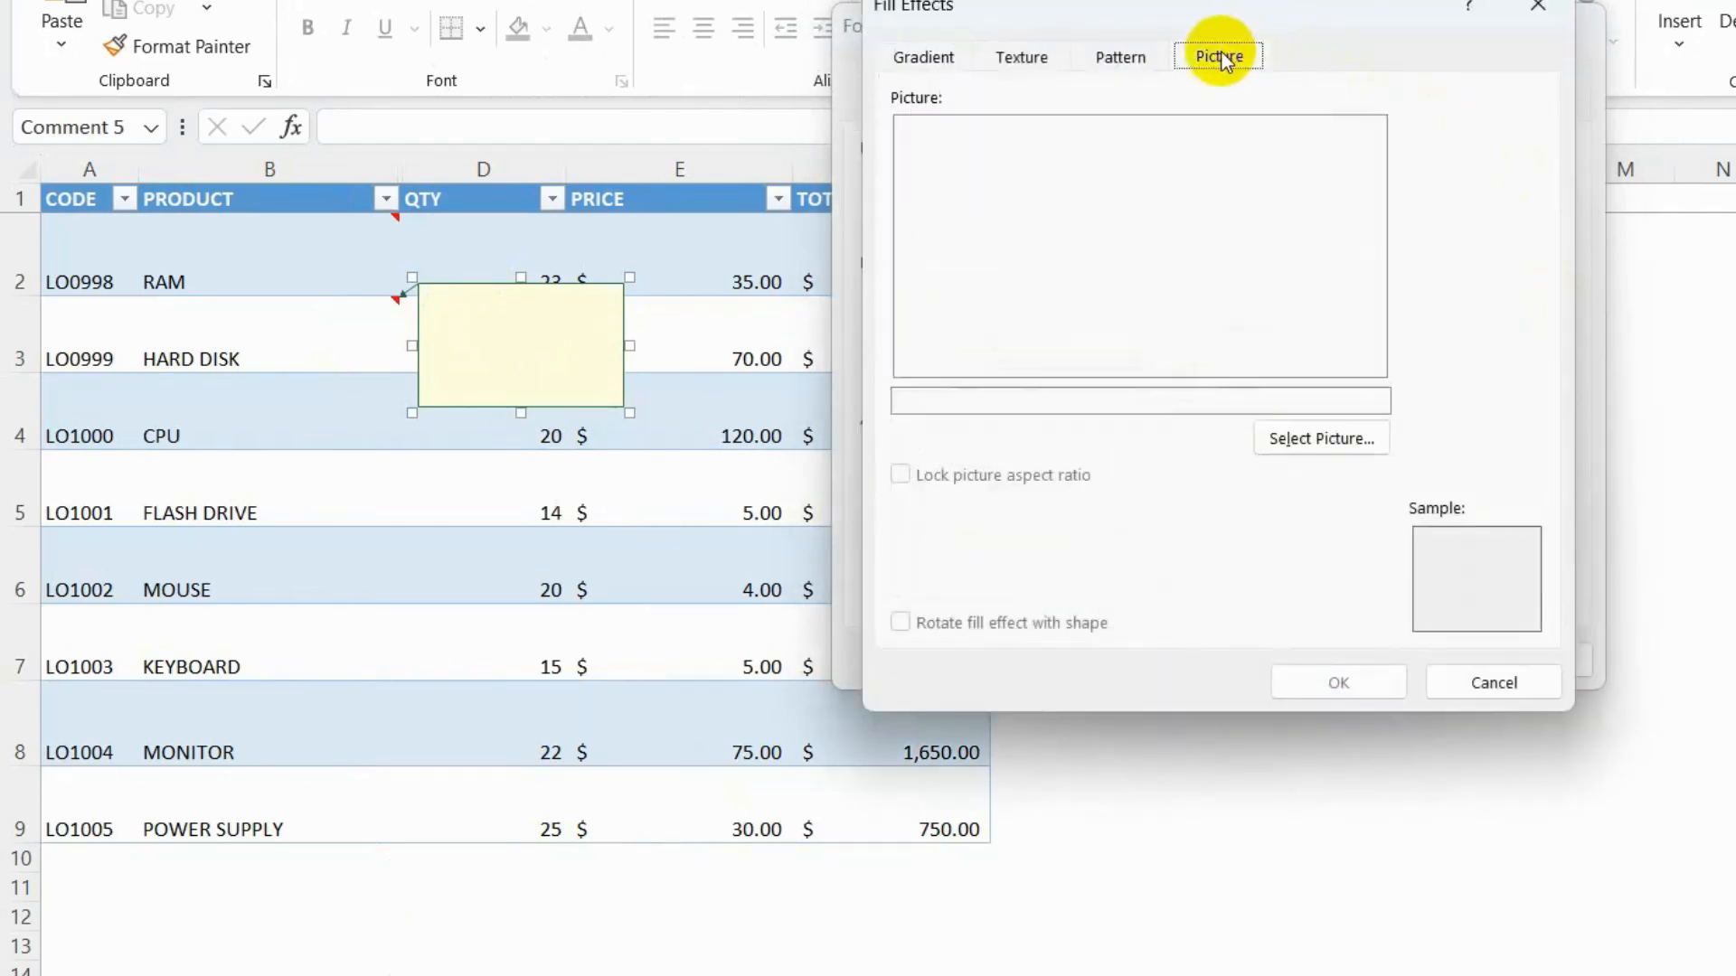
click(1293, 443)
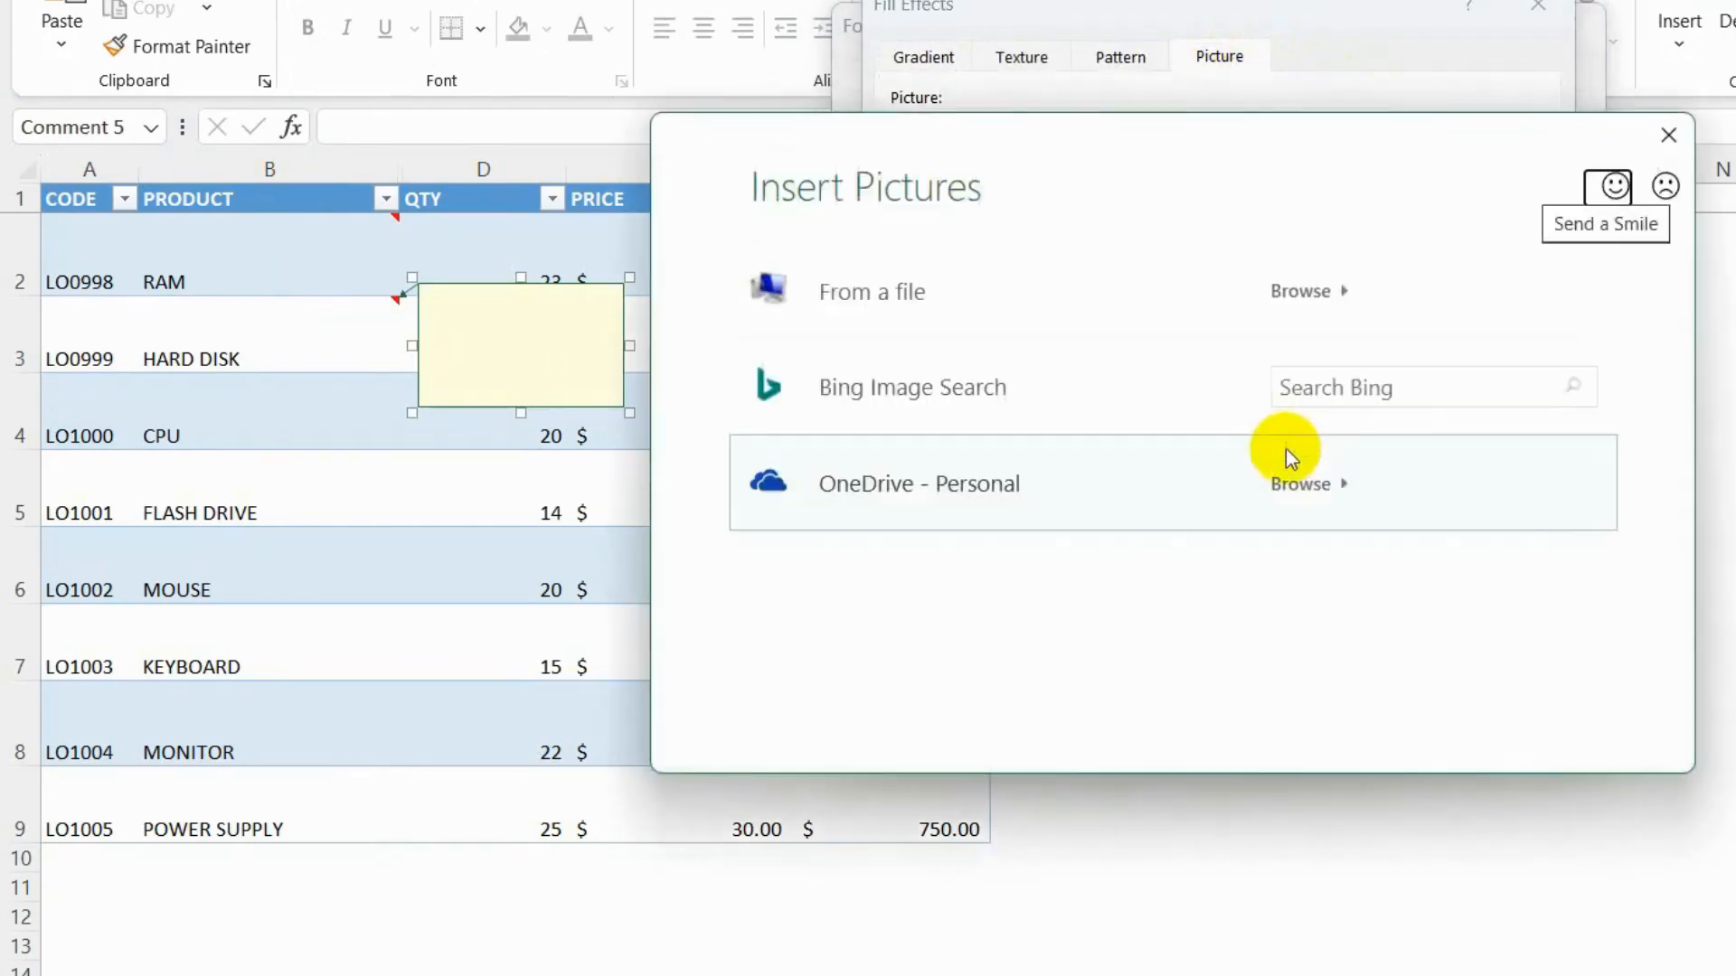
click(1052, 307)
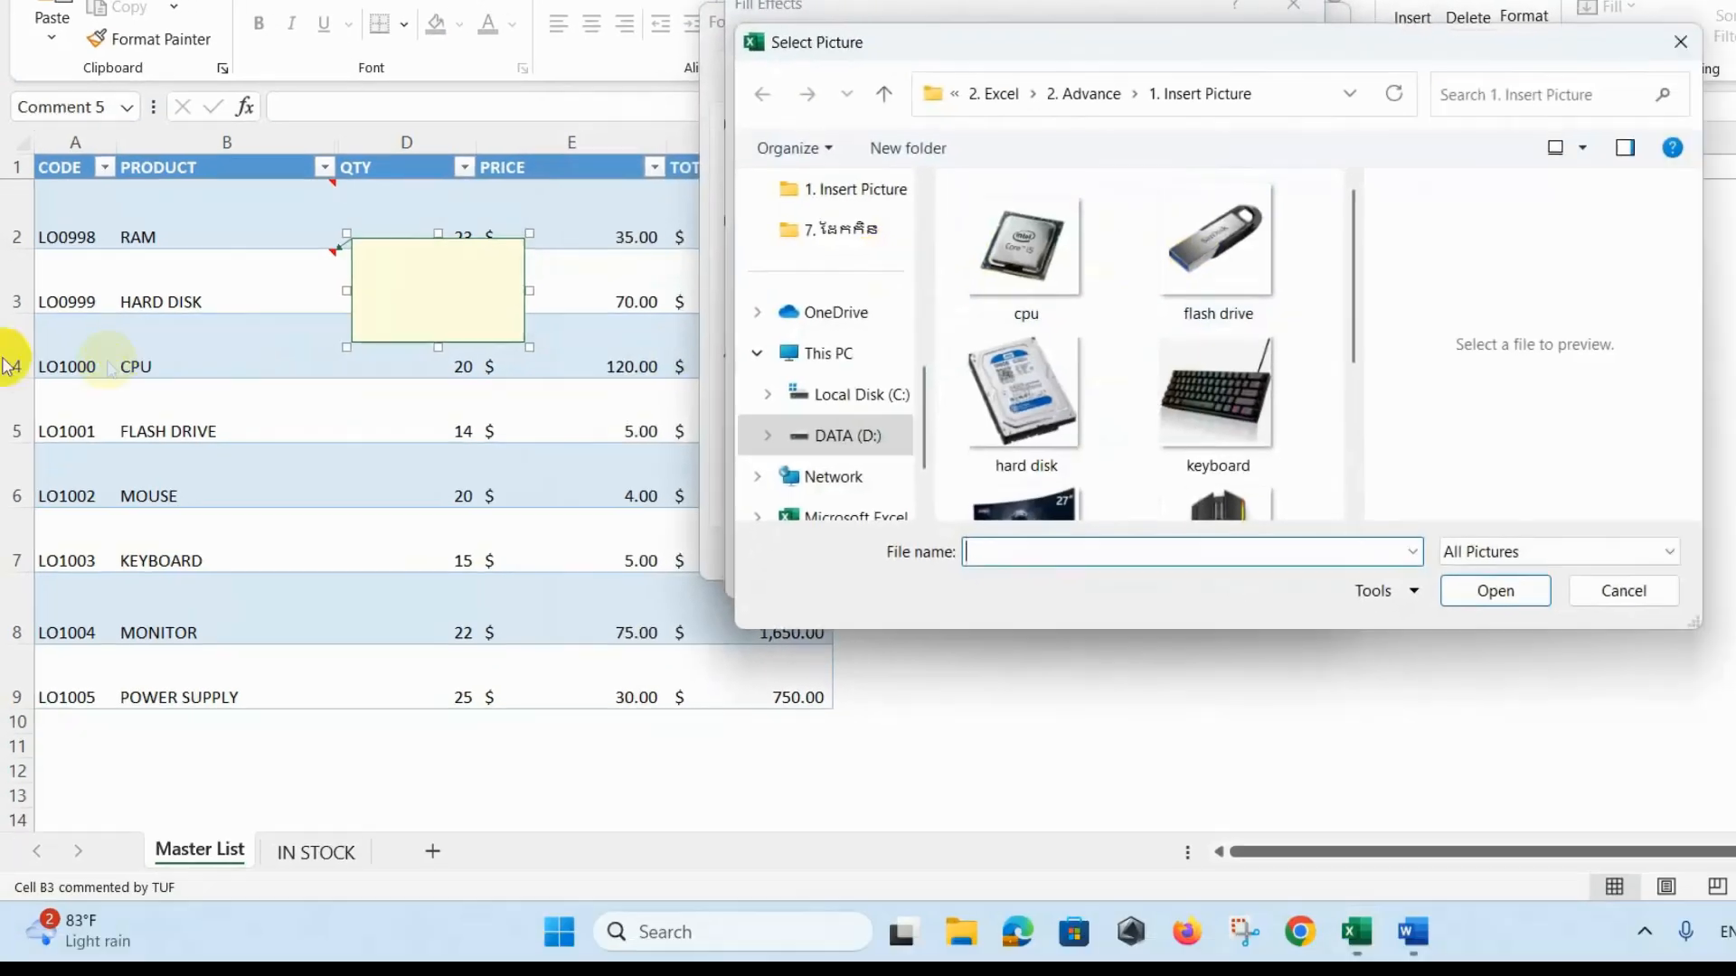
click(1034, 397)
click(1496, 591)
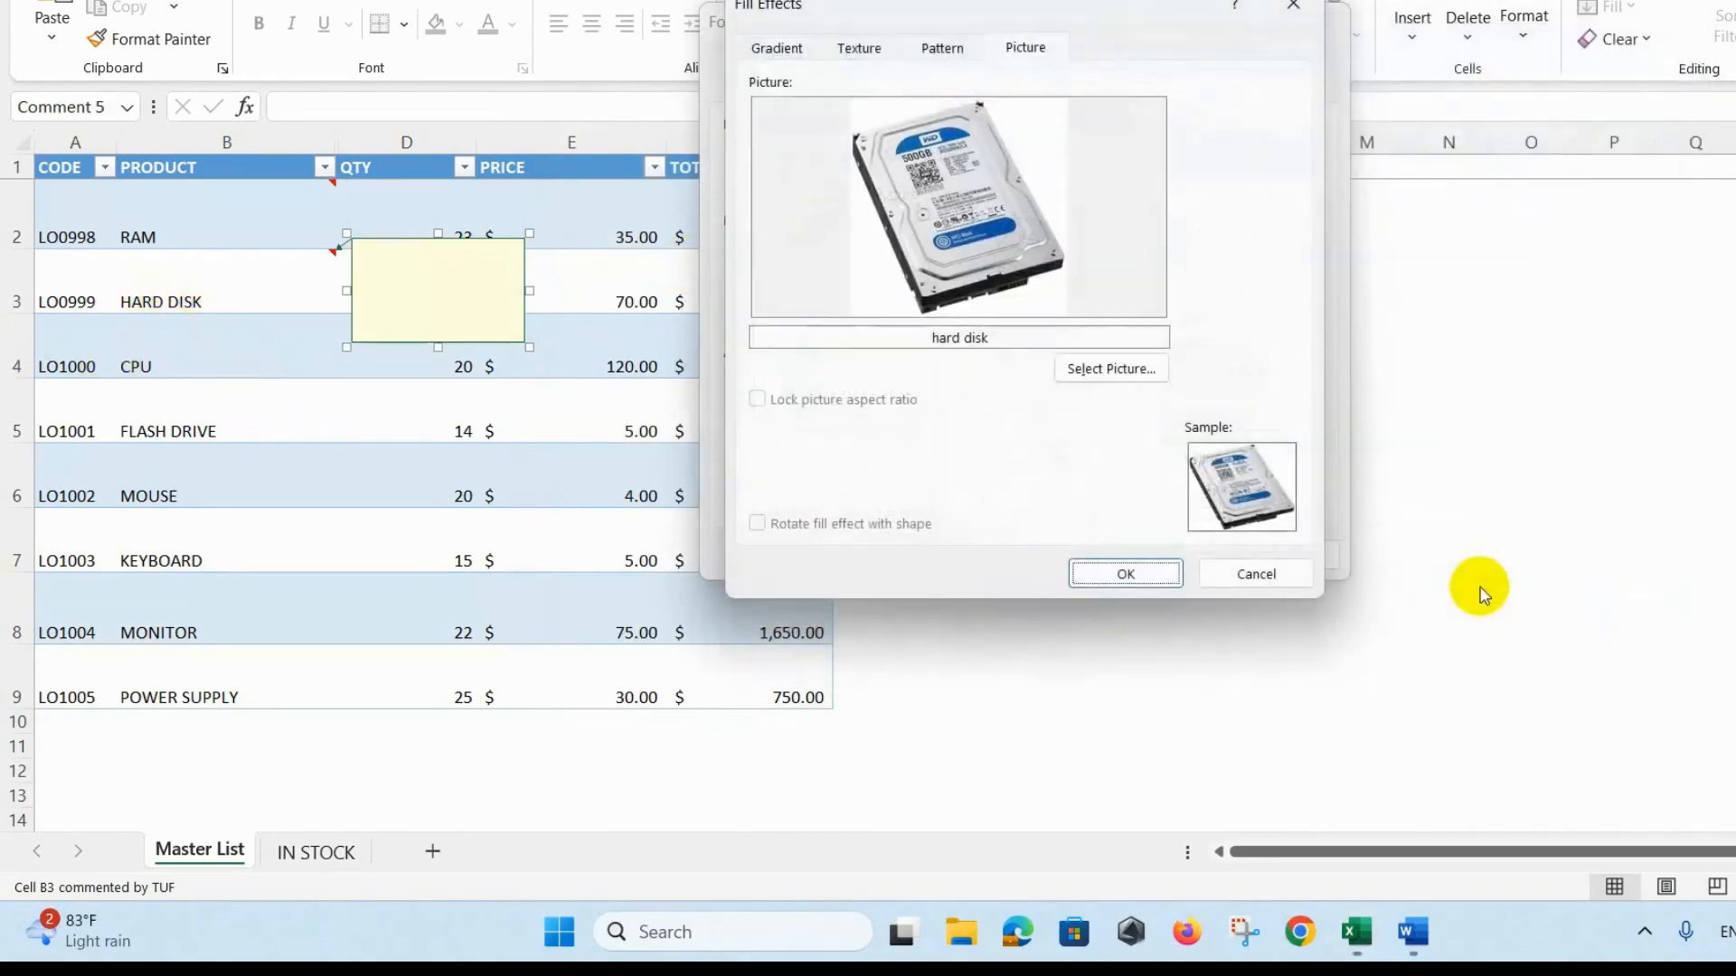
click(1139, 575)
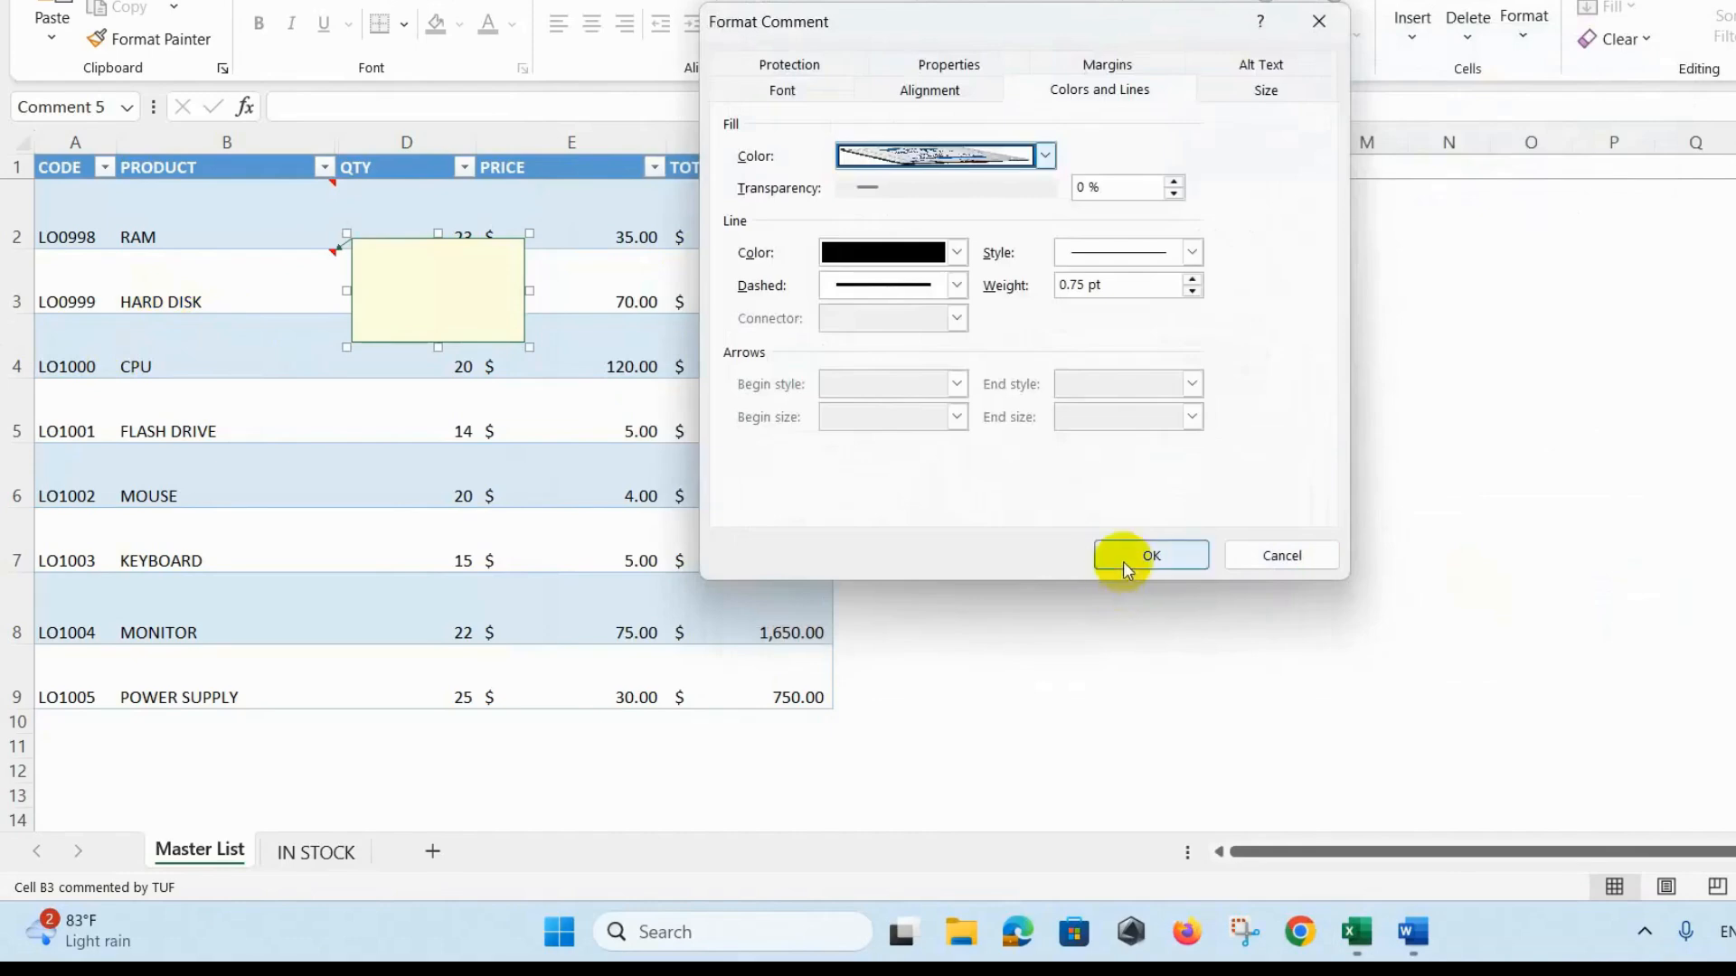
click(1125, 557)
Step: Narrow the HARD DISK comment box and check the pop-up pictures on the RAM and HARD DISK cells
drag(529, 293, 490, 293)
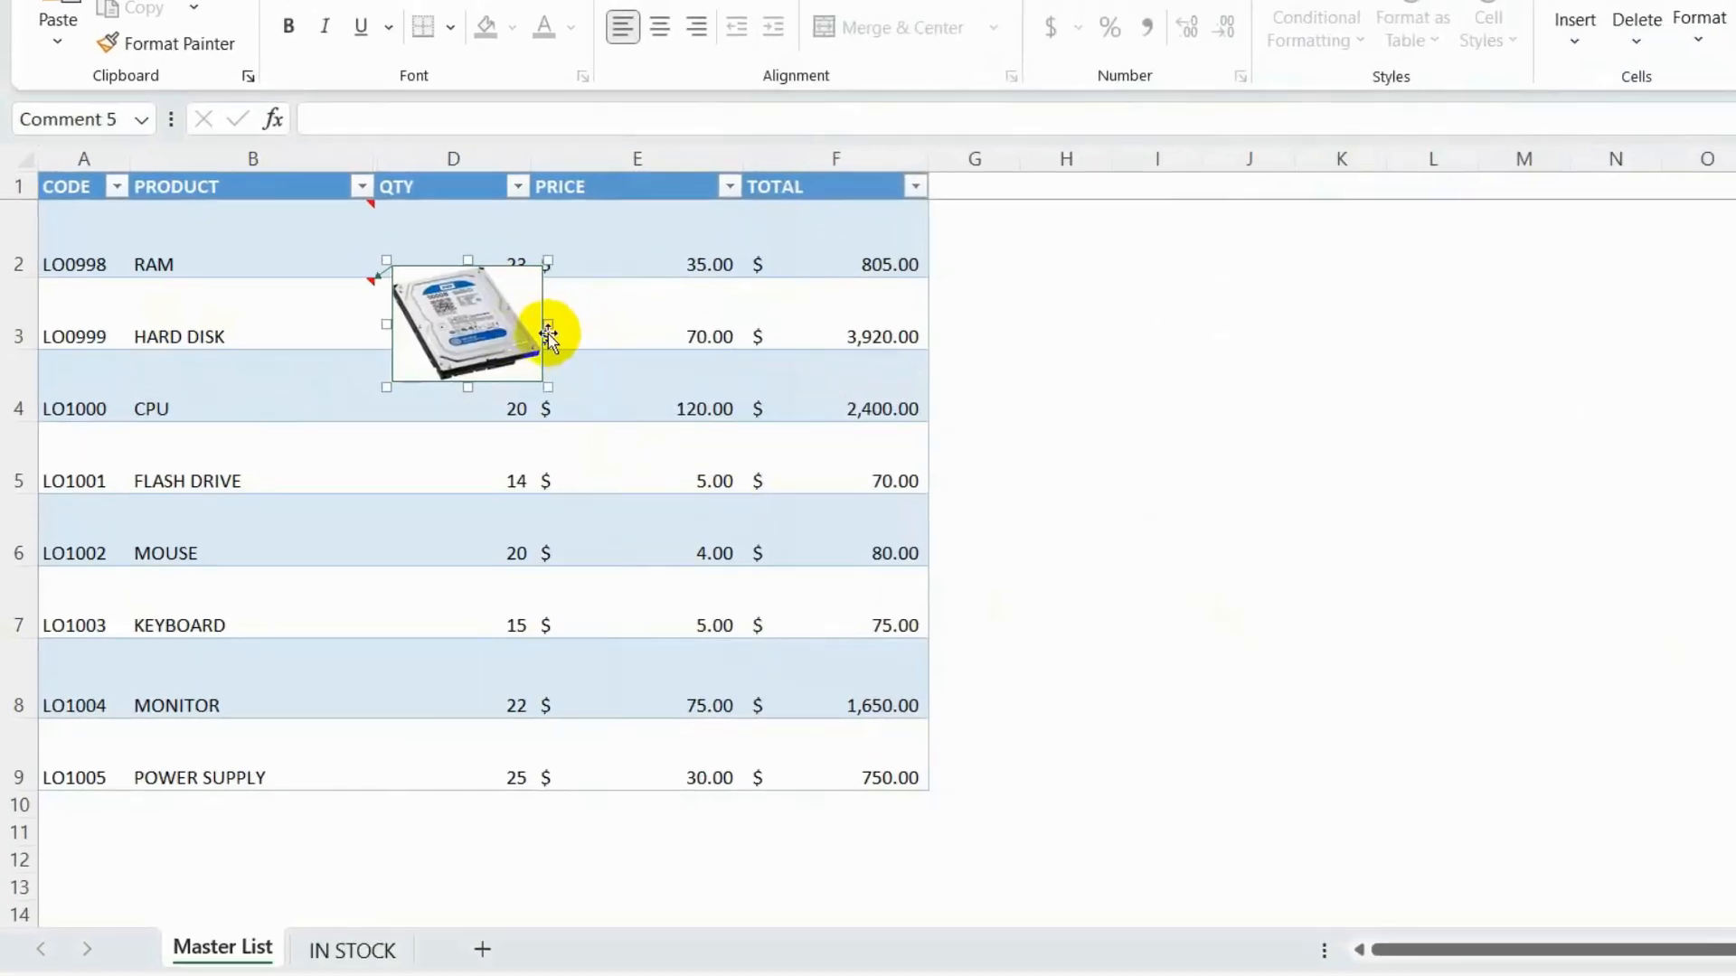
click(581, 334)
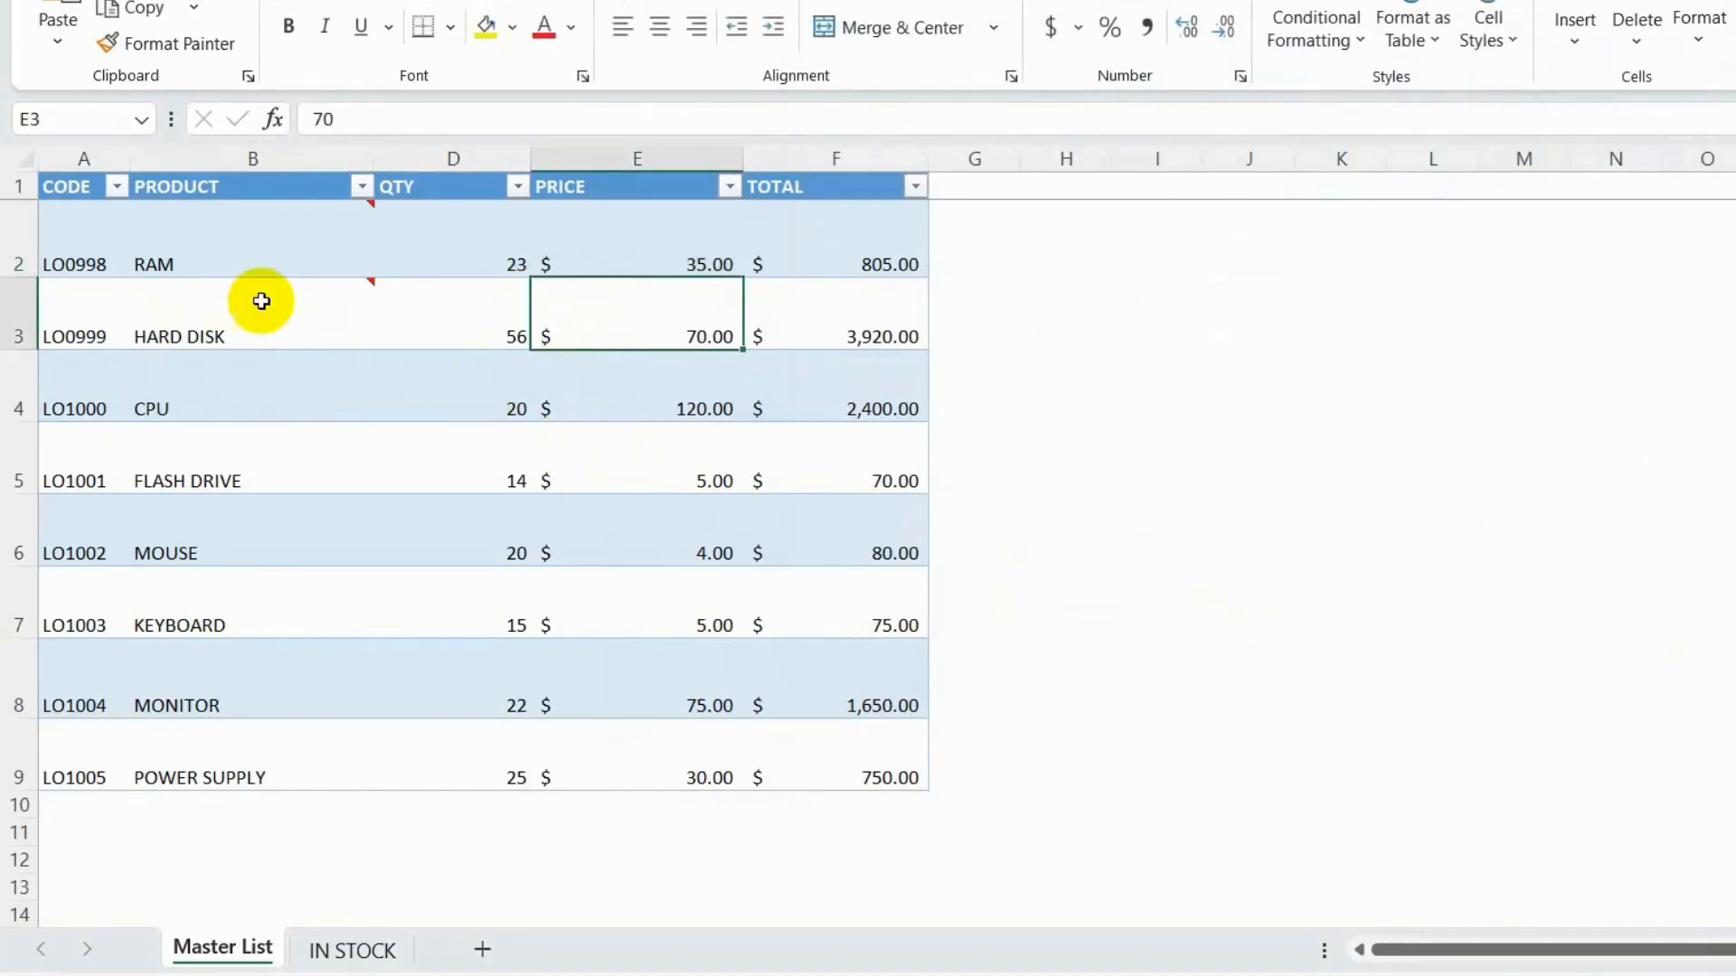
click(260, 250)
click(238, 308)
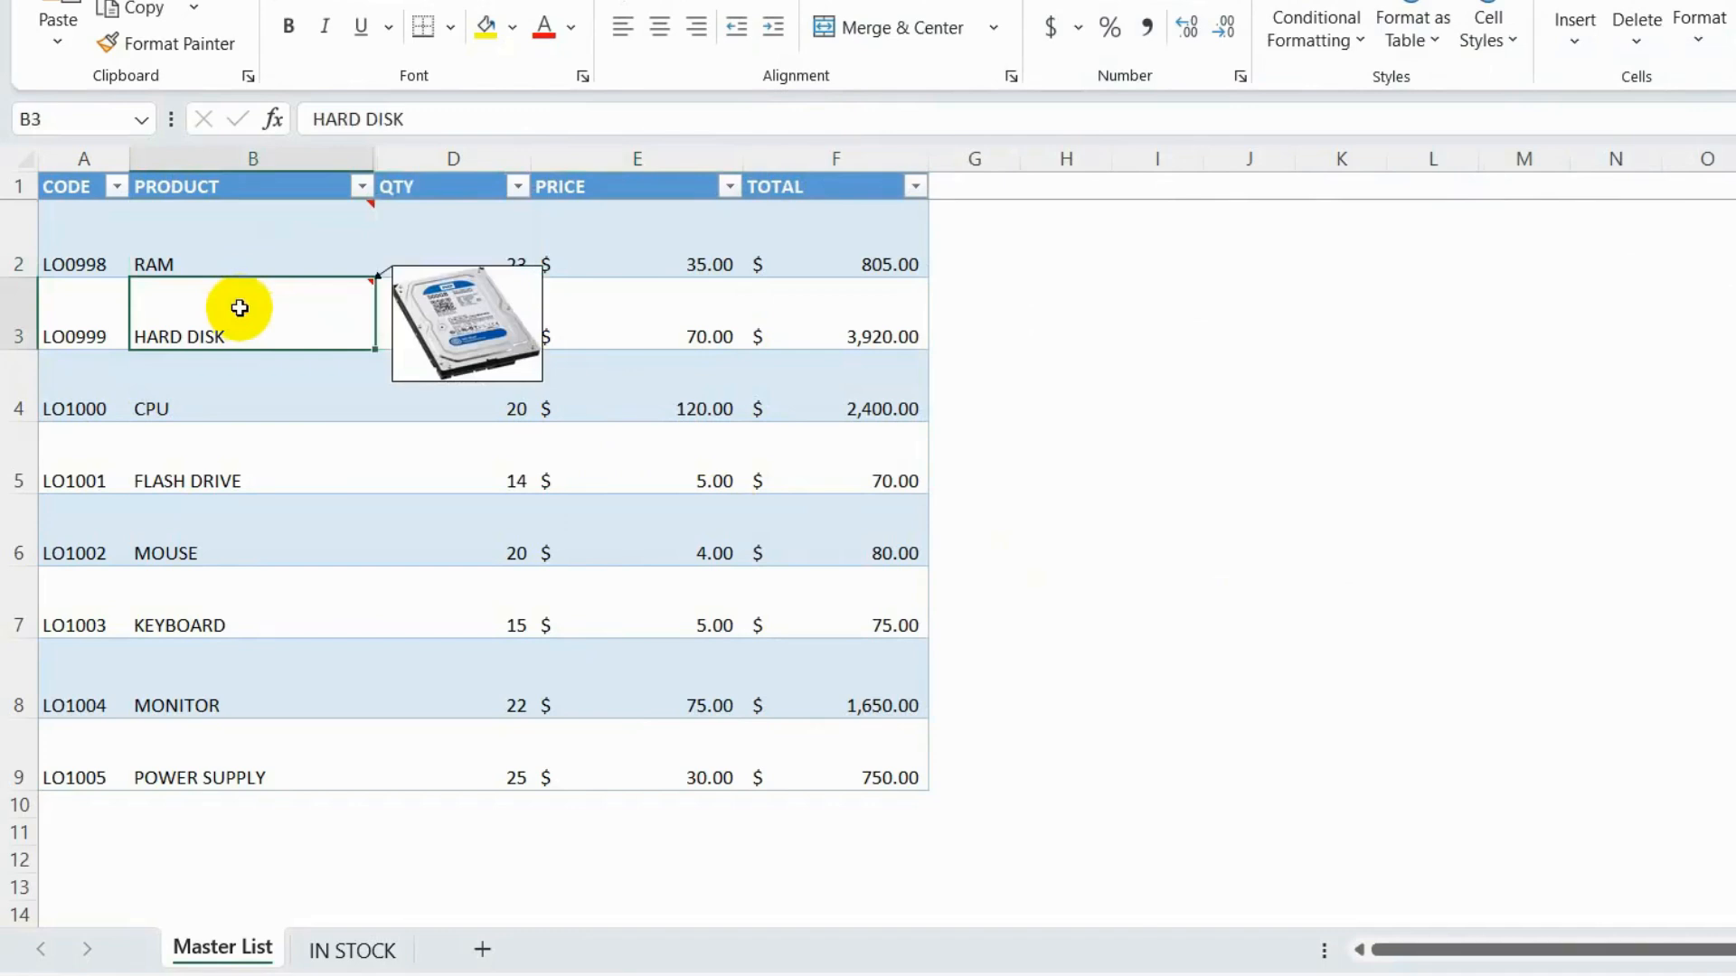
click(239, 377)
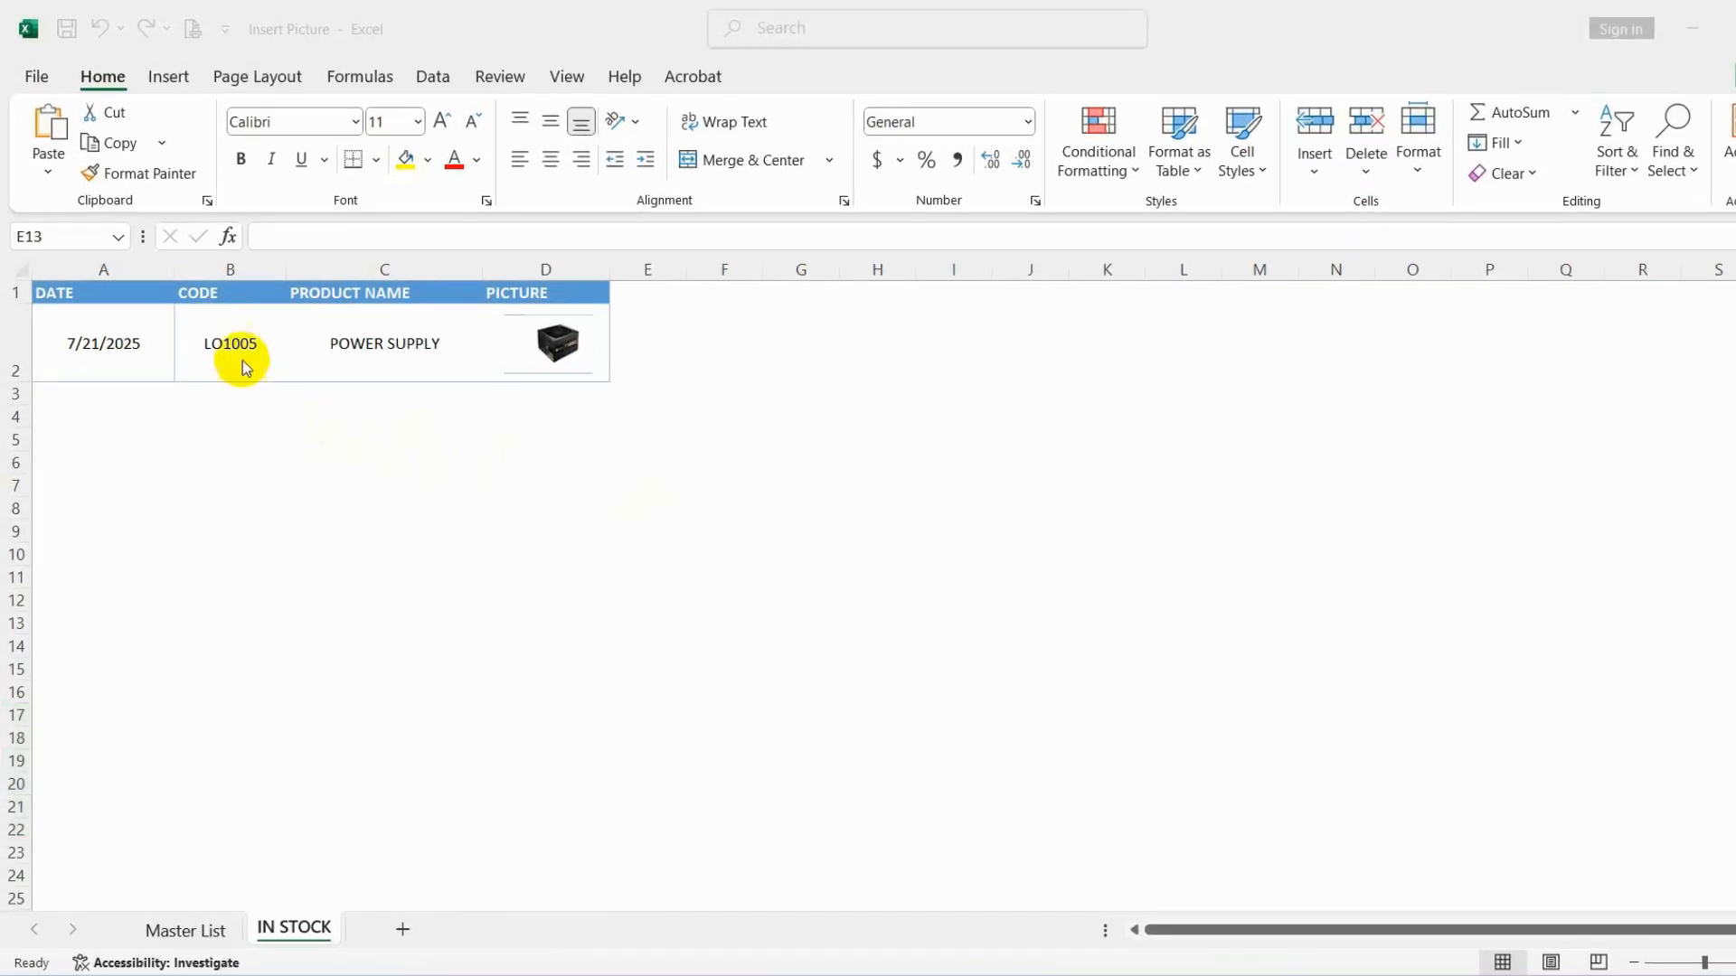
Step: Choose code LO1001 in cell B2 of the IN STOCK sheet and compare it with its row in Master List
click(228, 360)
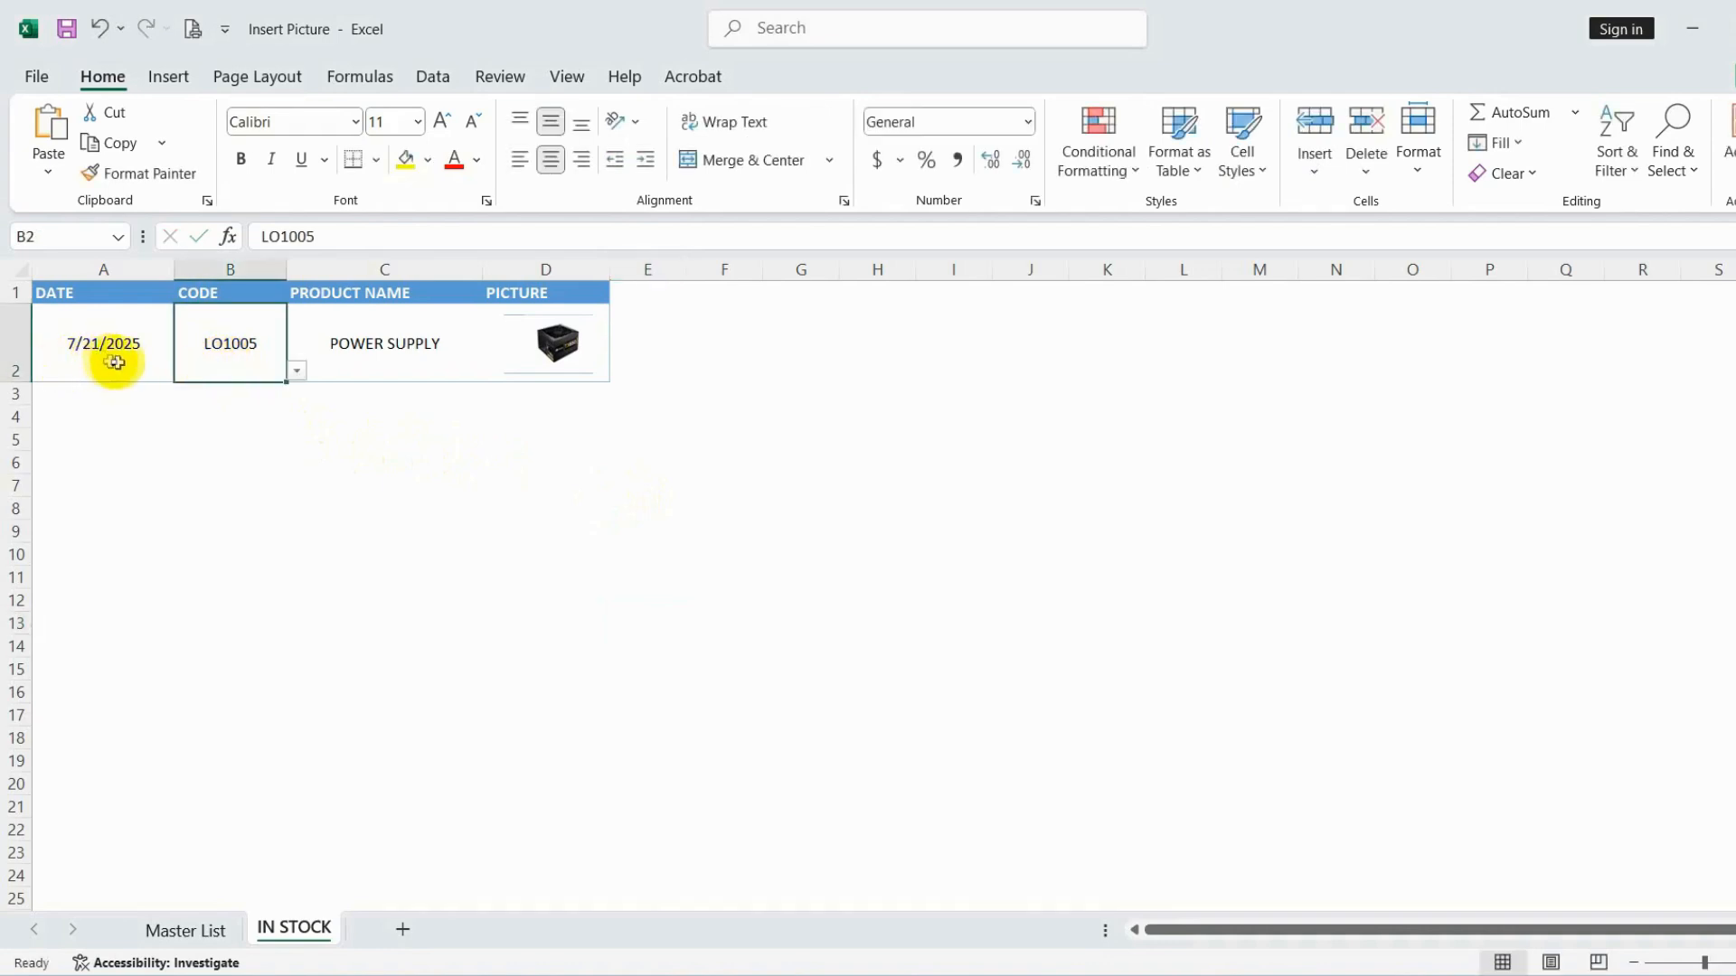
click(294, 373)
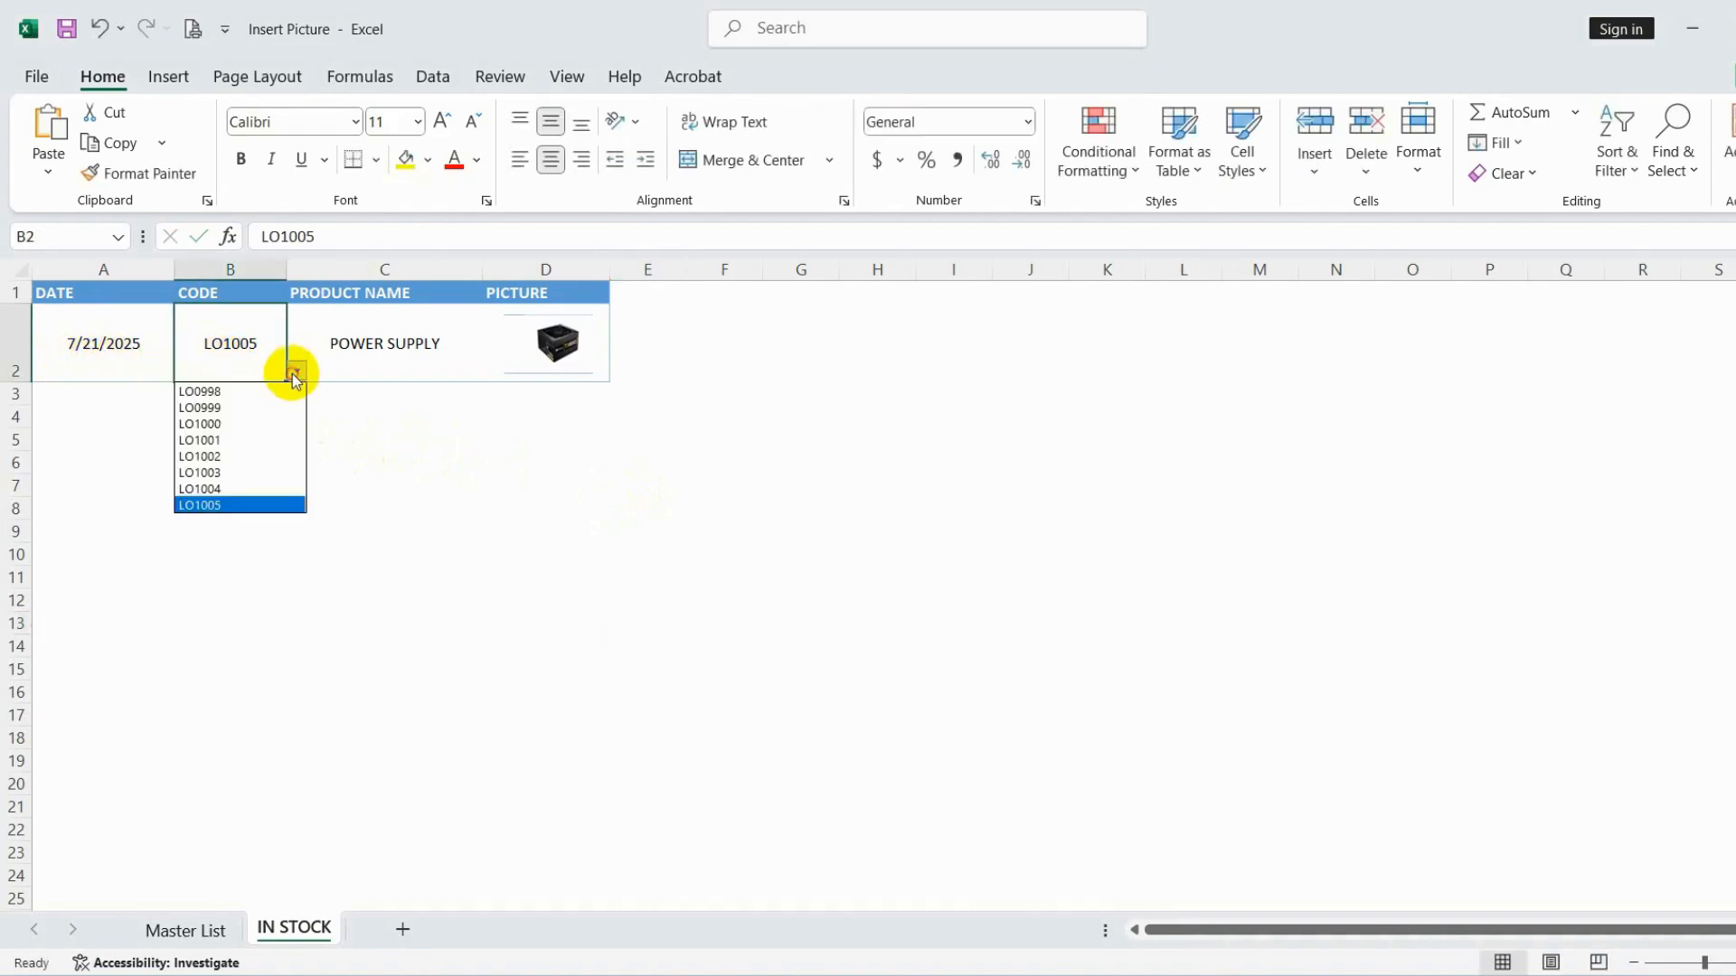
click(257, 442)
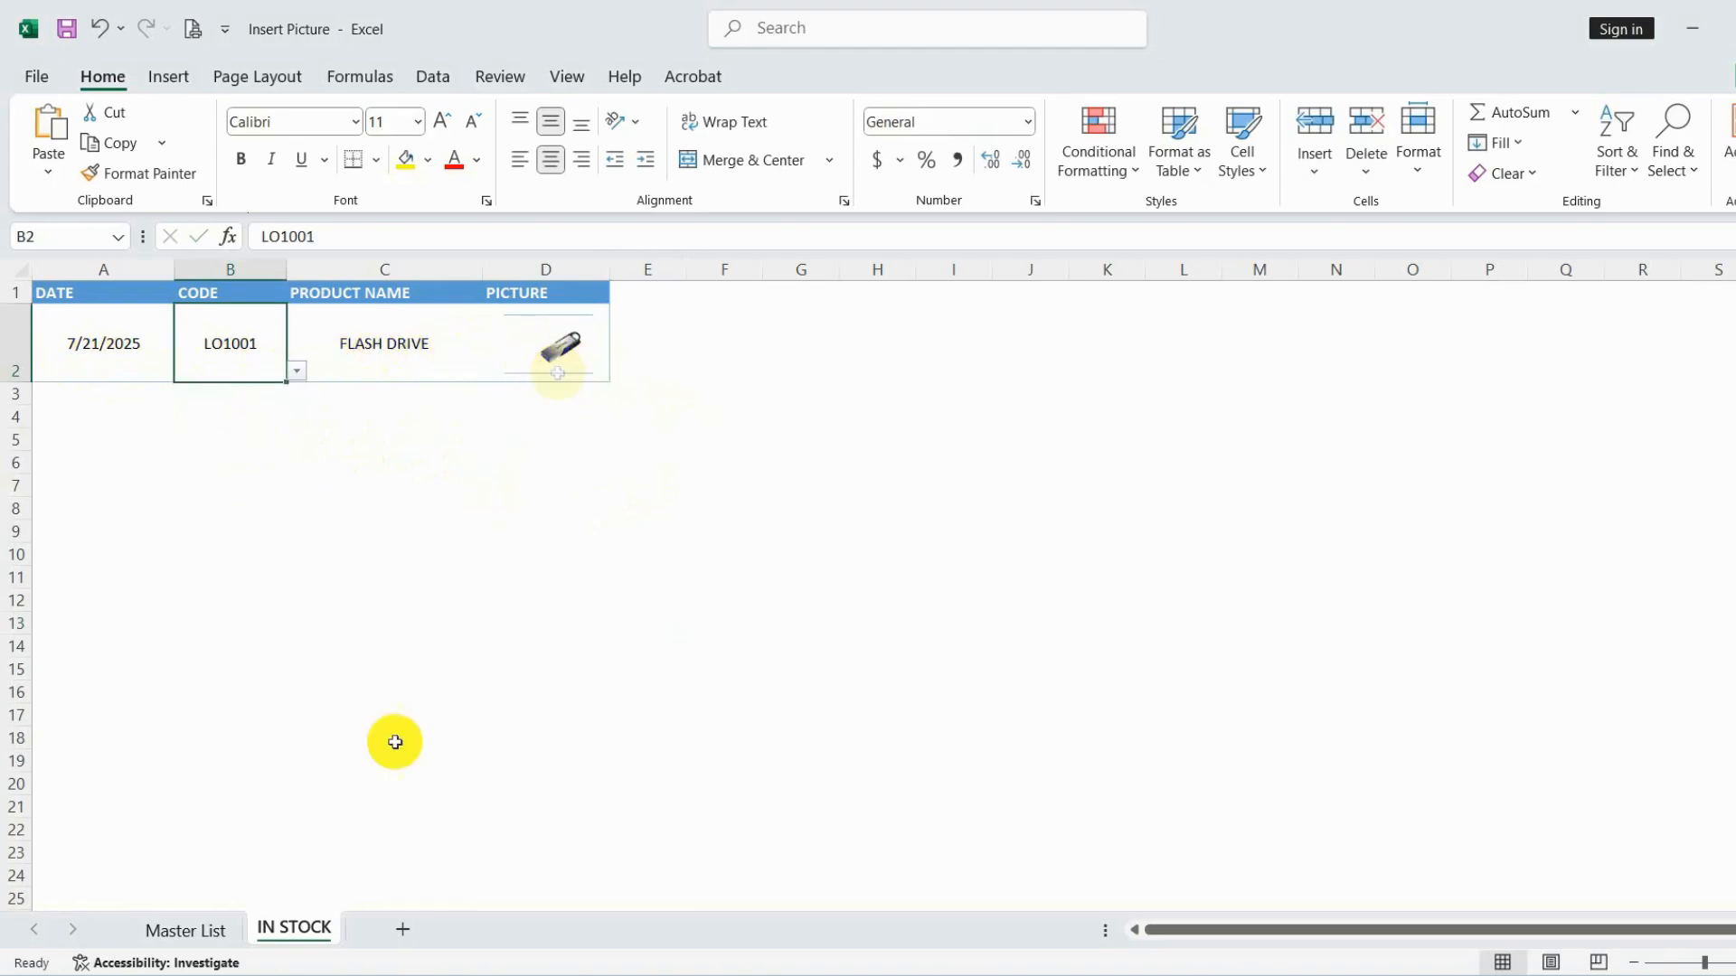
click(200, 927)
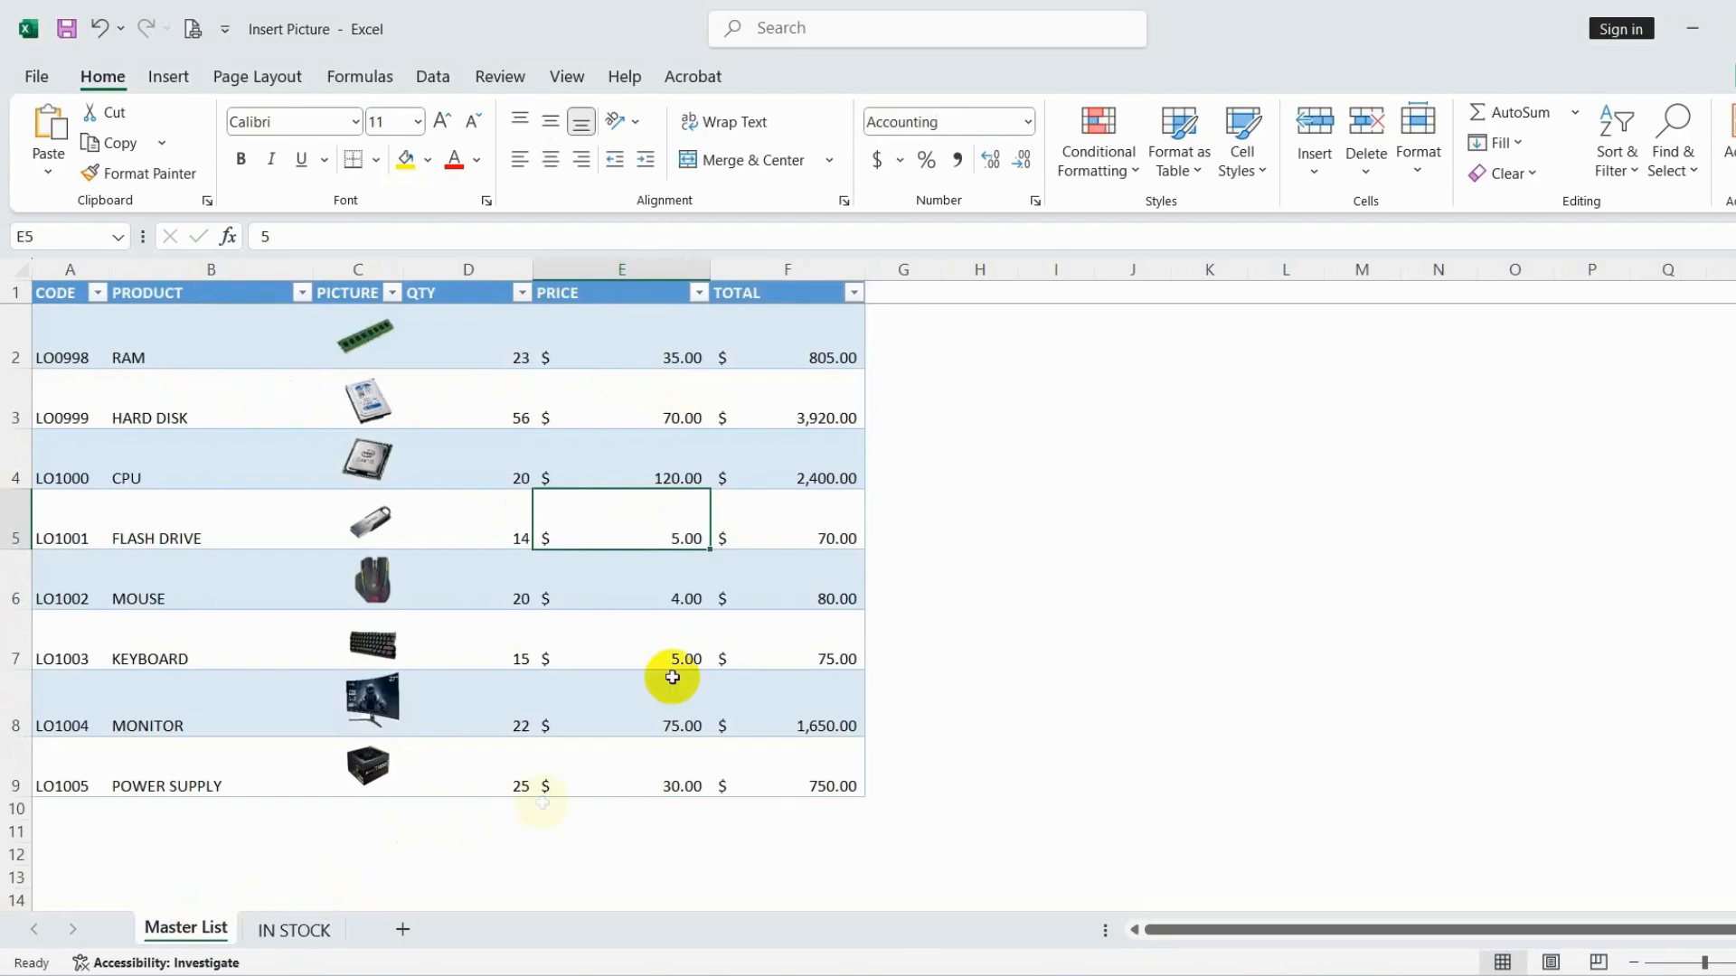
click(13, 528)
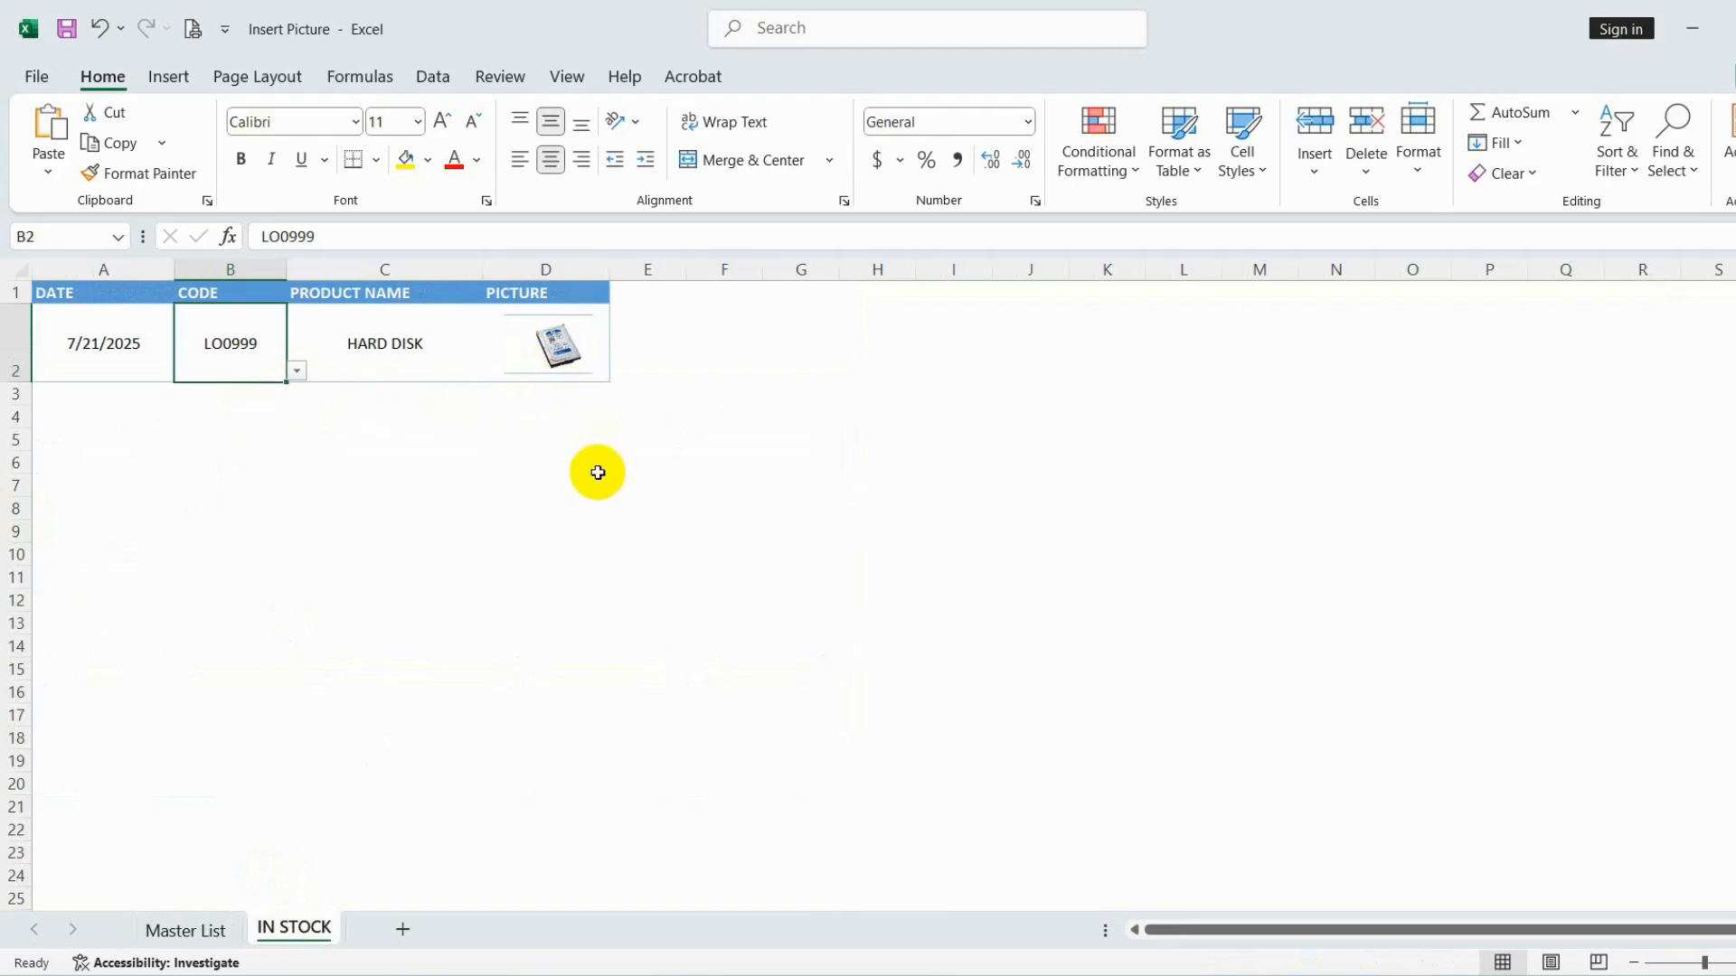
Step: Delete the existing linked picture from cell D2 of the IN STOCK sheet and select the emptied cell
click(576, 366)
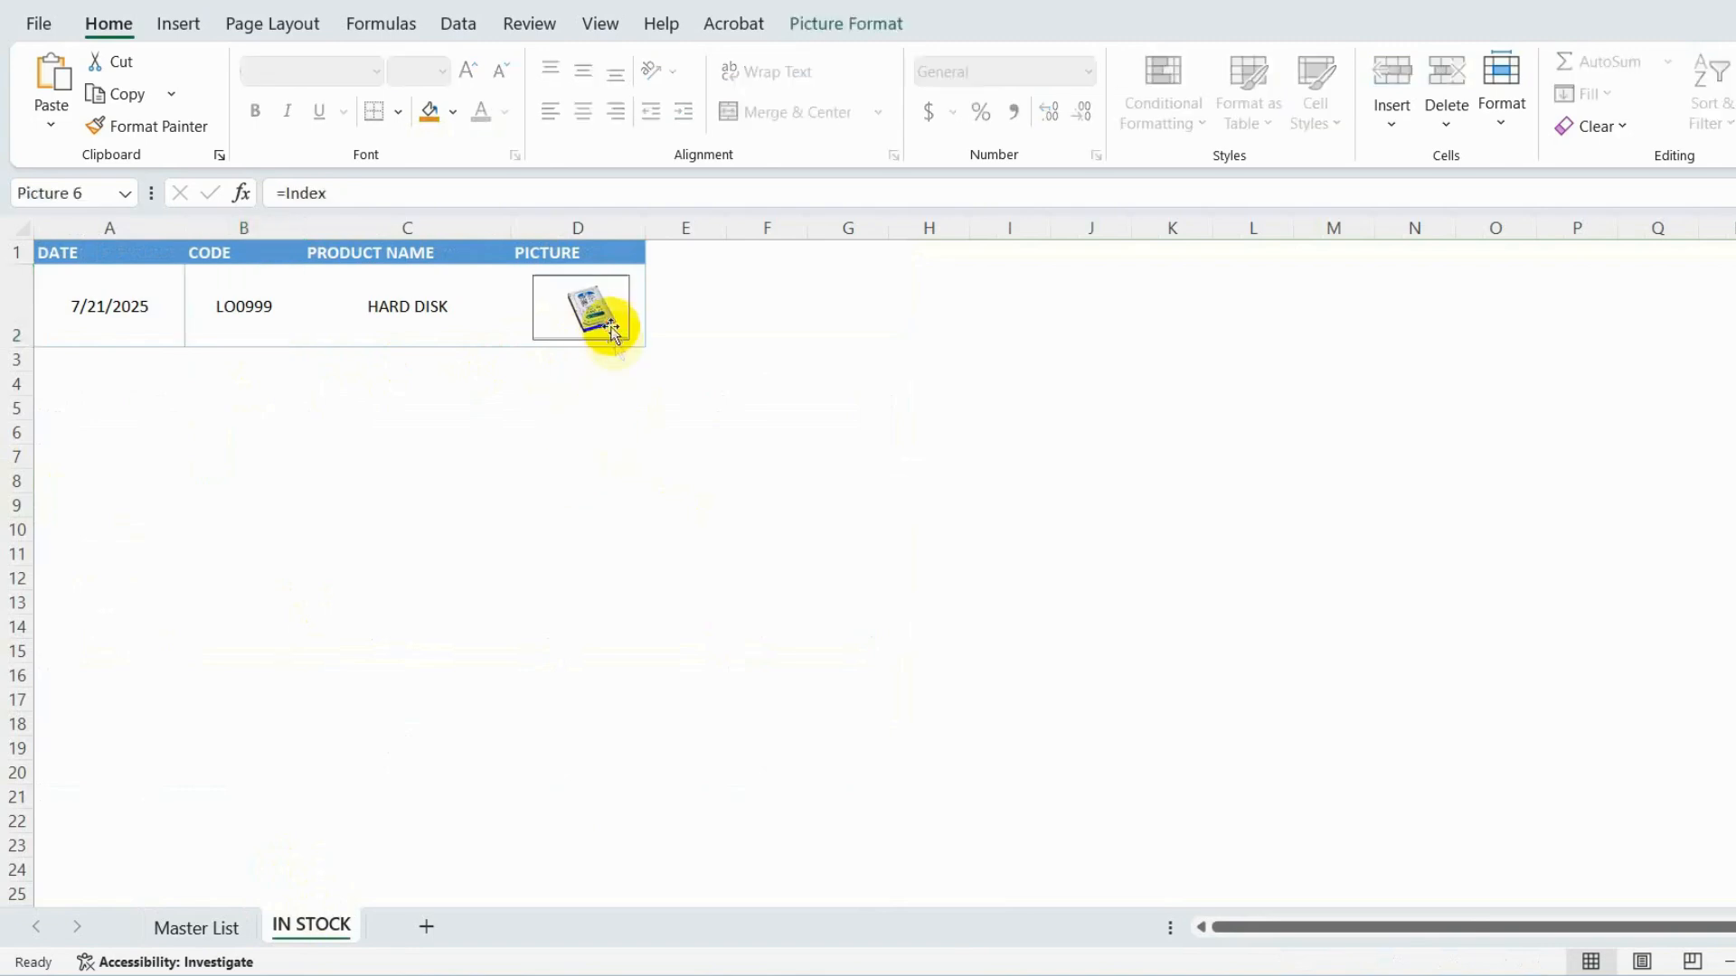
key(Delete)
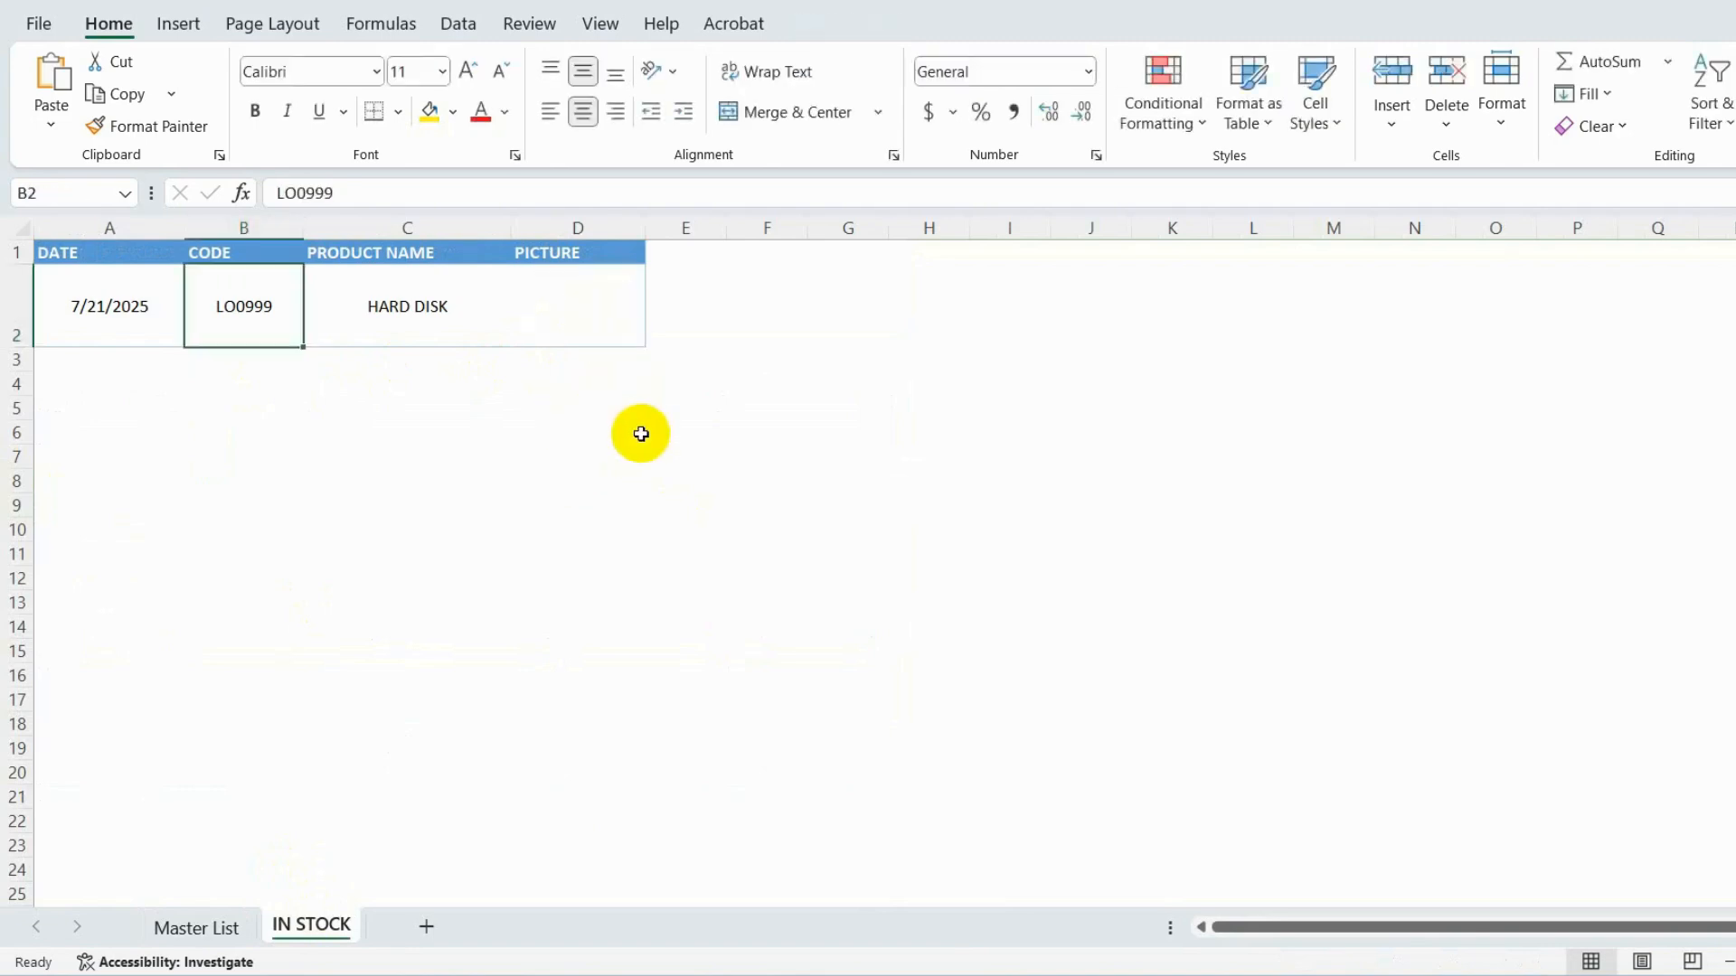
key(Right)
key(Right)
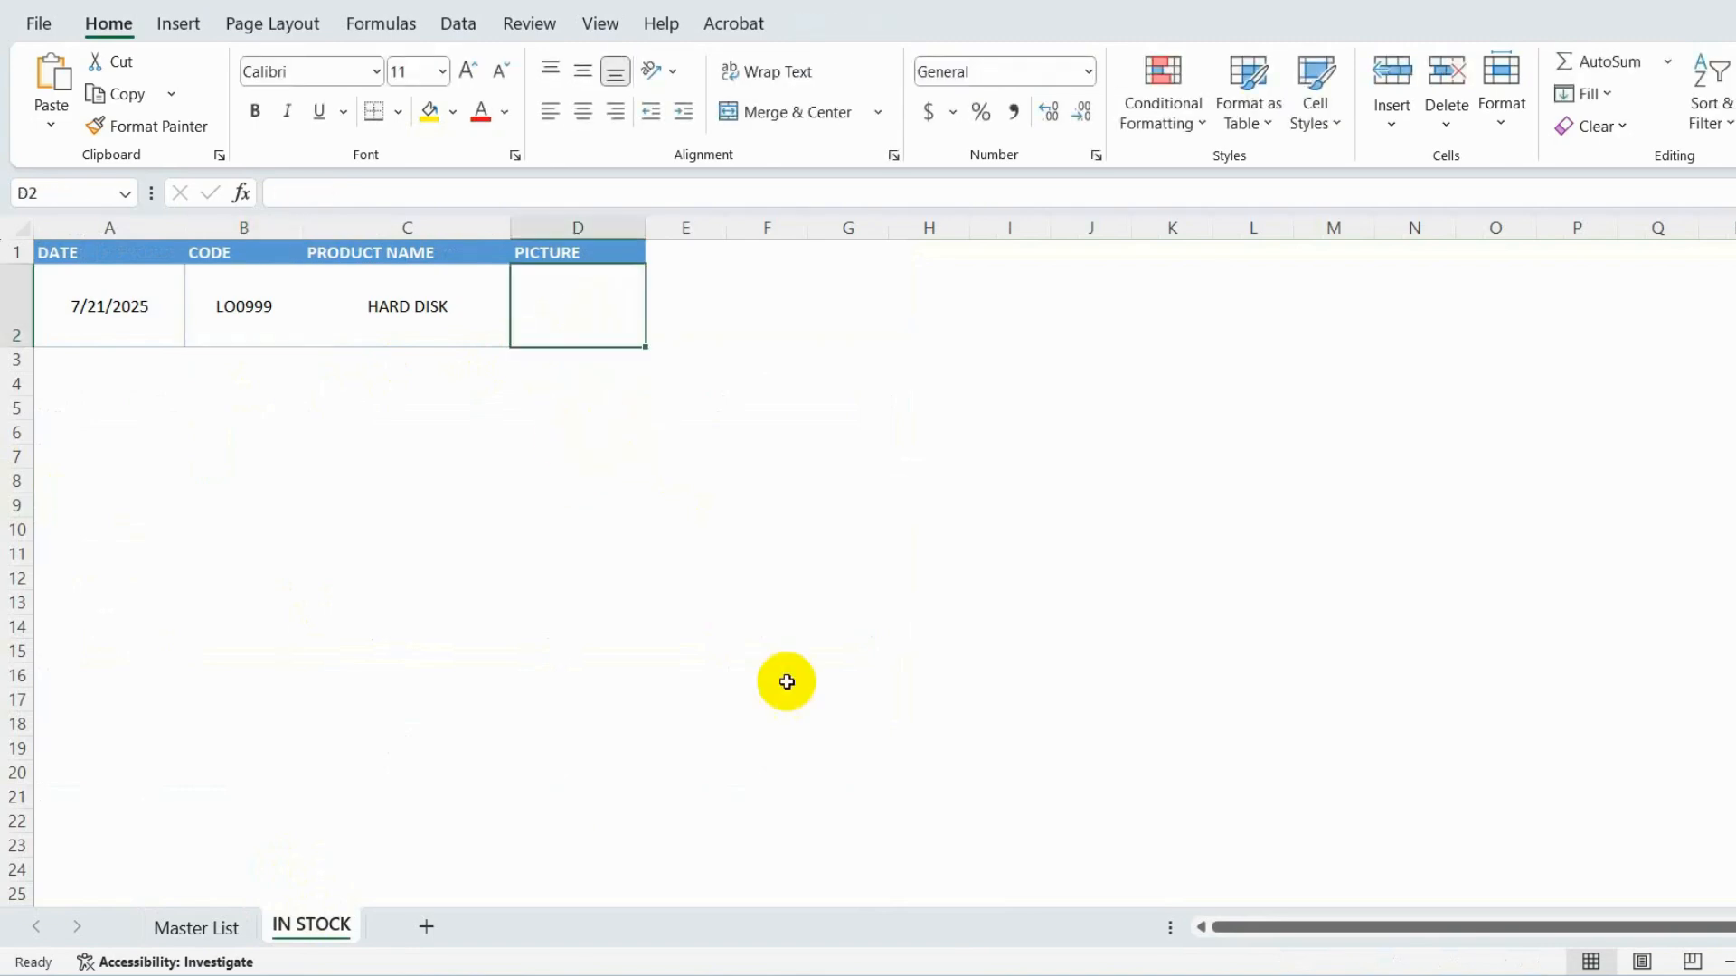
Step: Copy the RAM picture cell C2 from Master List, paste it as a linked picture in IN STOCK cell D2, and centre it there
click(217, 928)
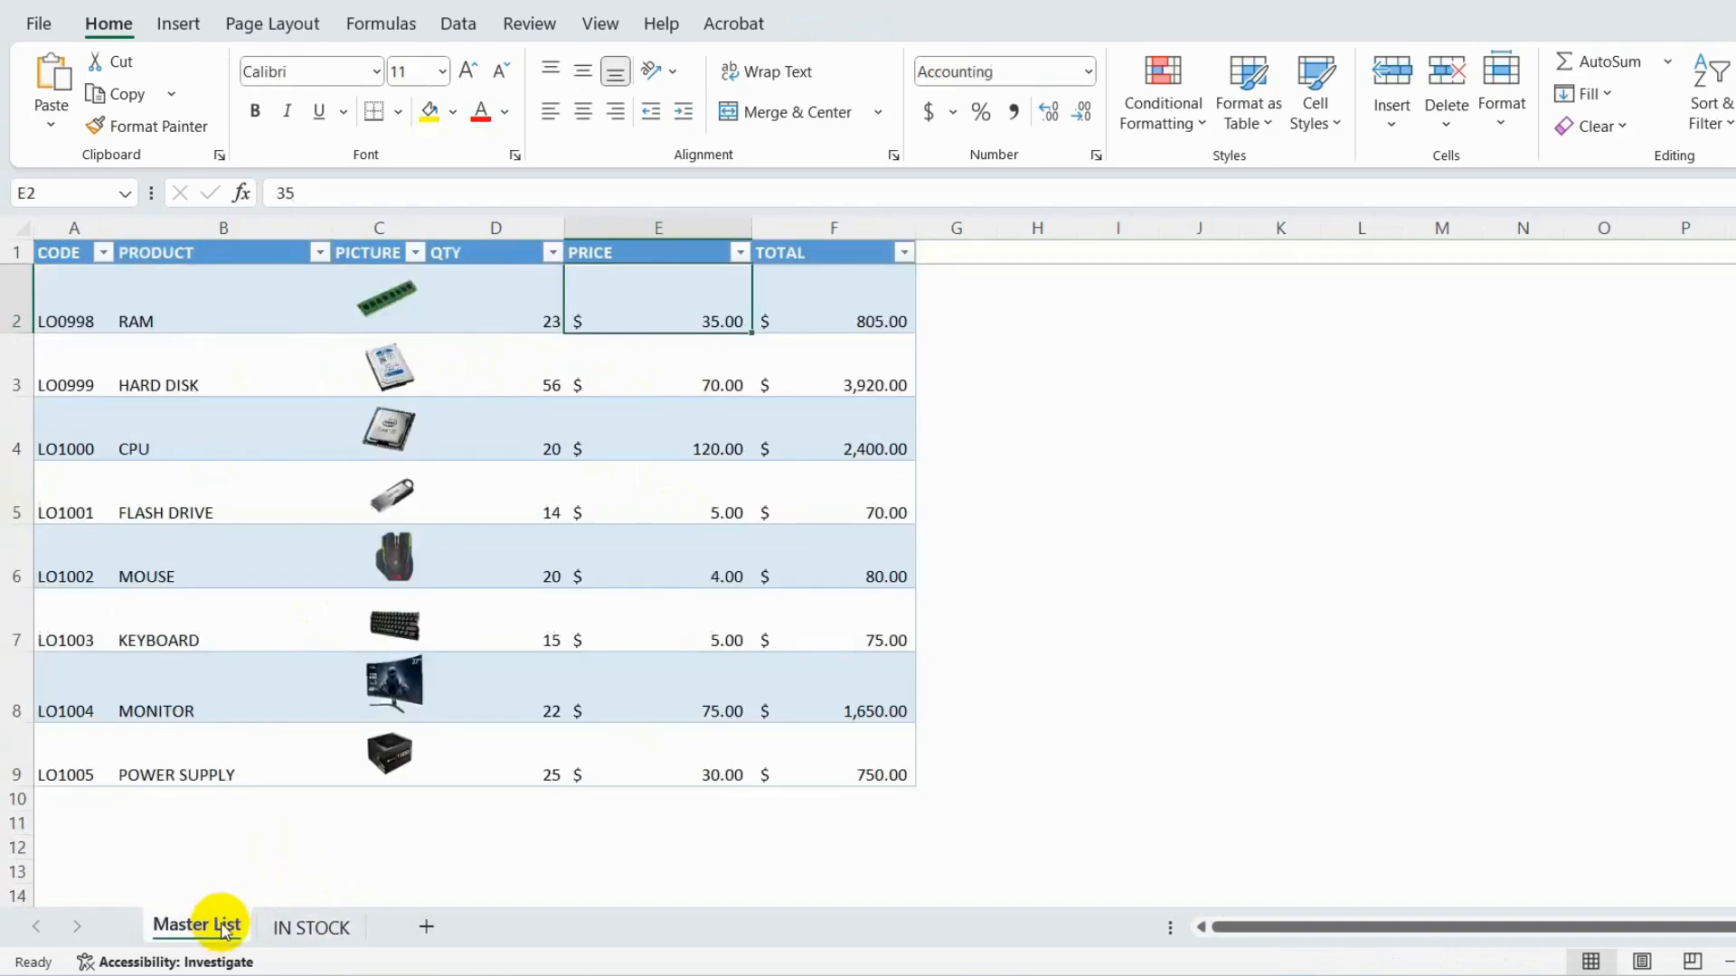
click(515, 319)
key(Left)
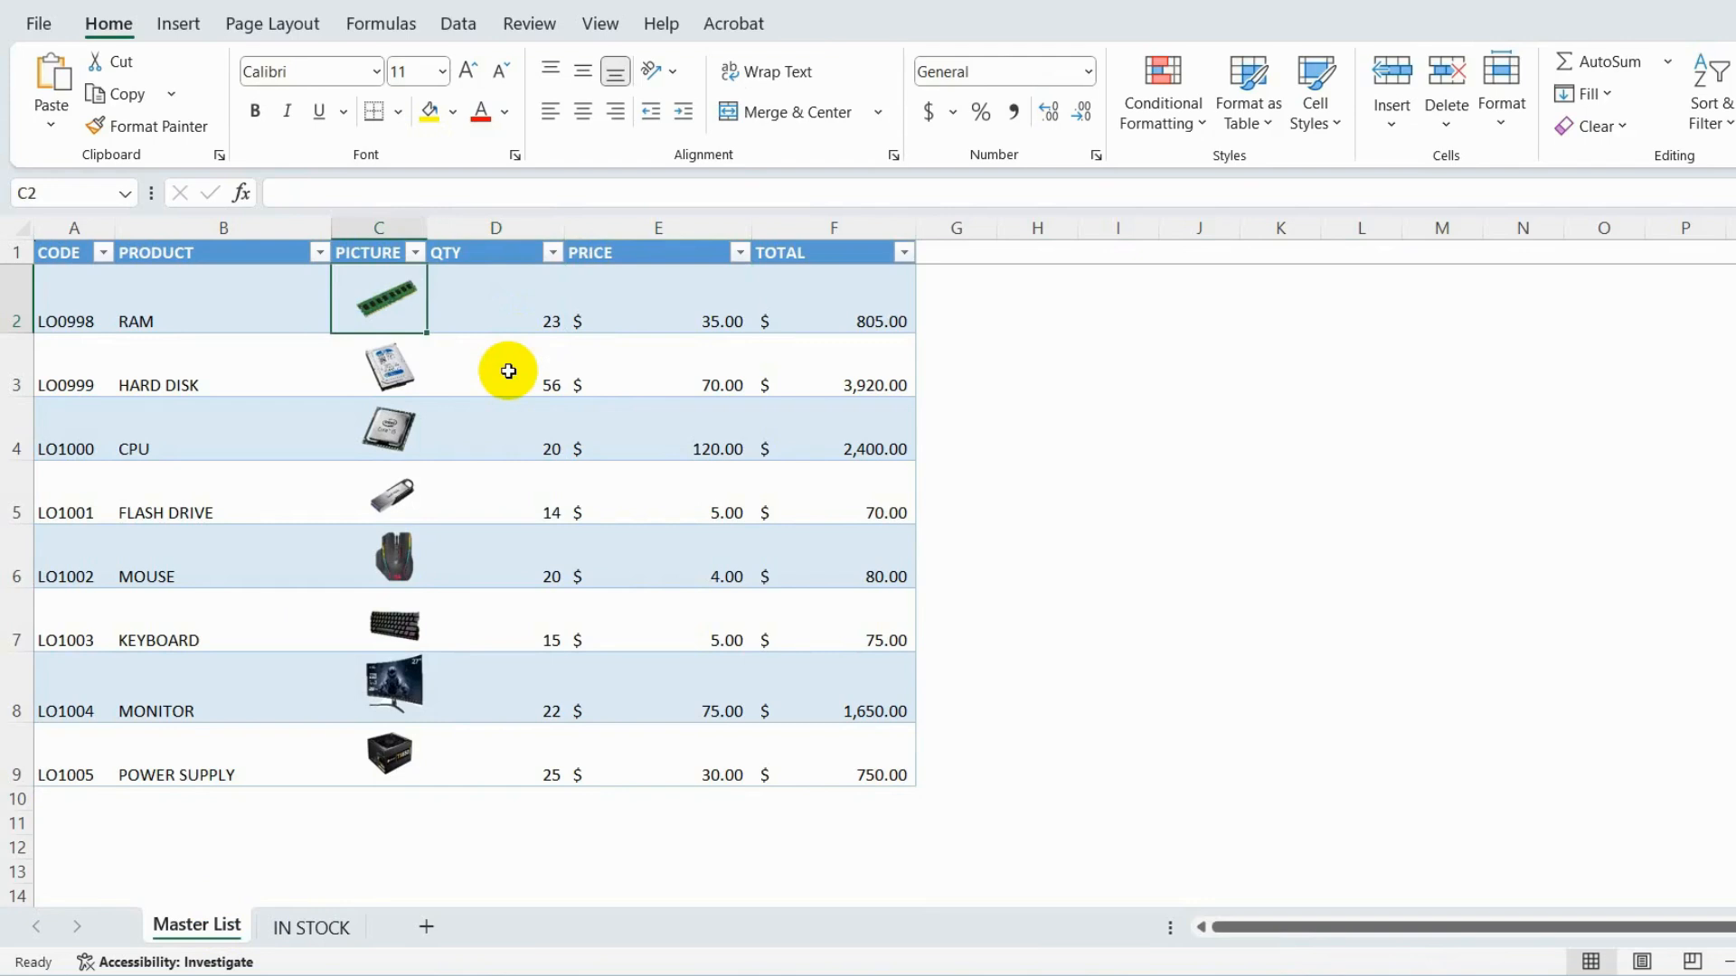
key(ctrl+c)
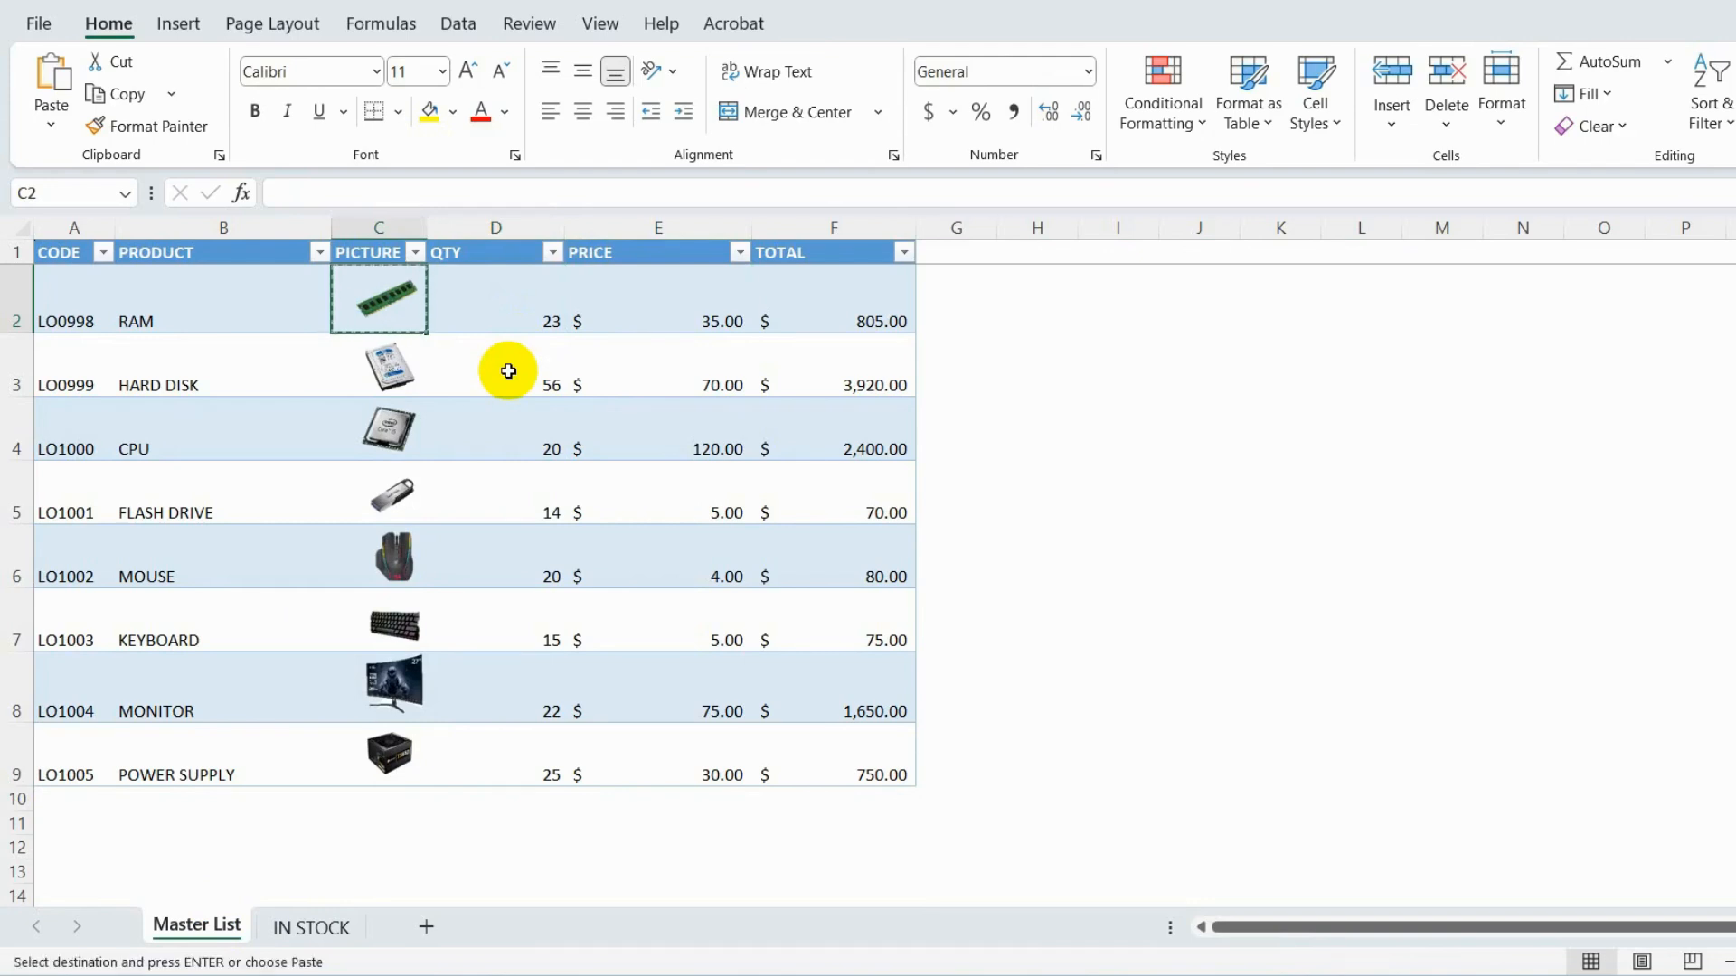
click(326, 941)
right_click(584, 310)
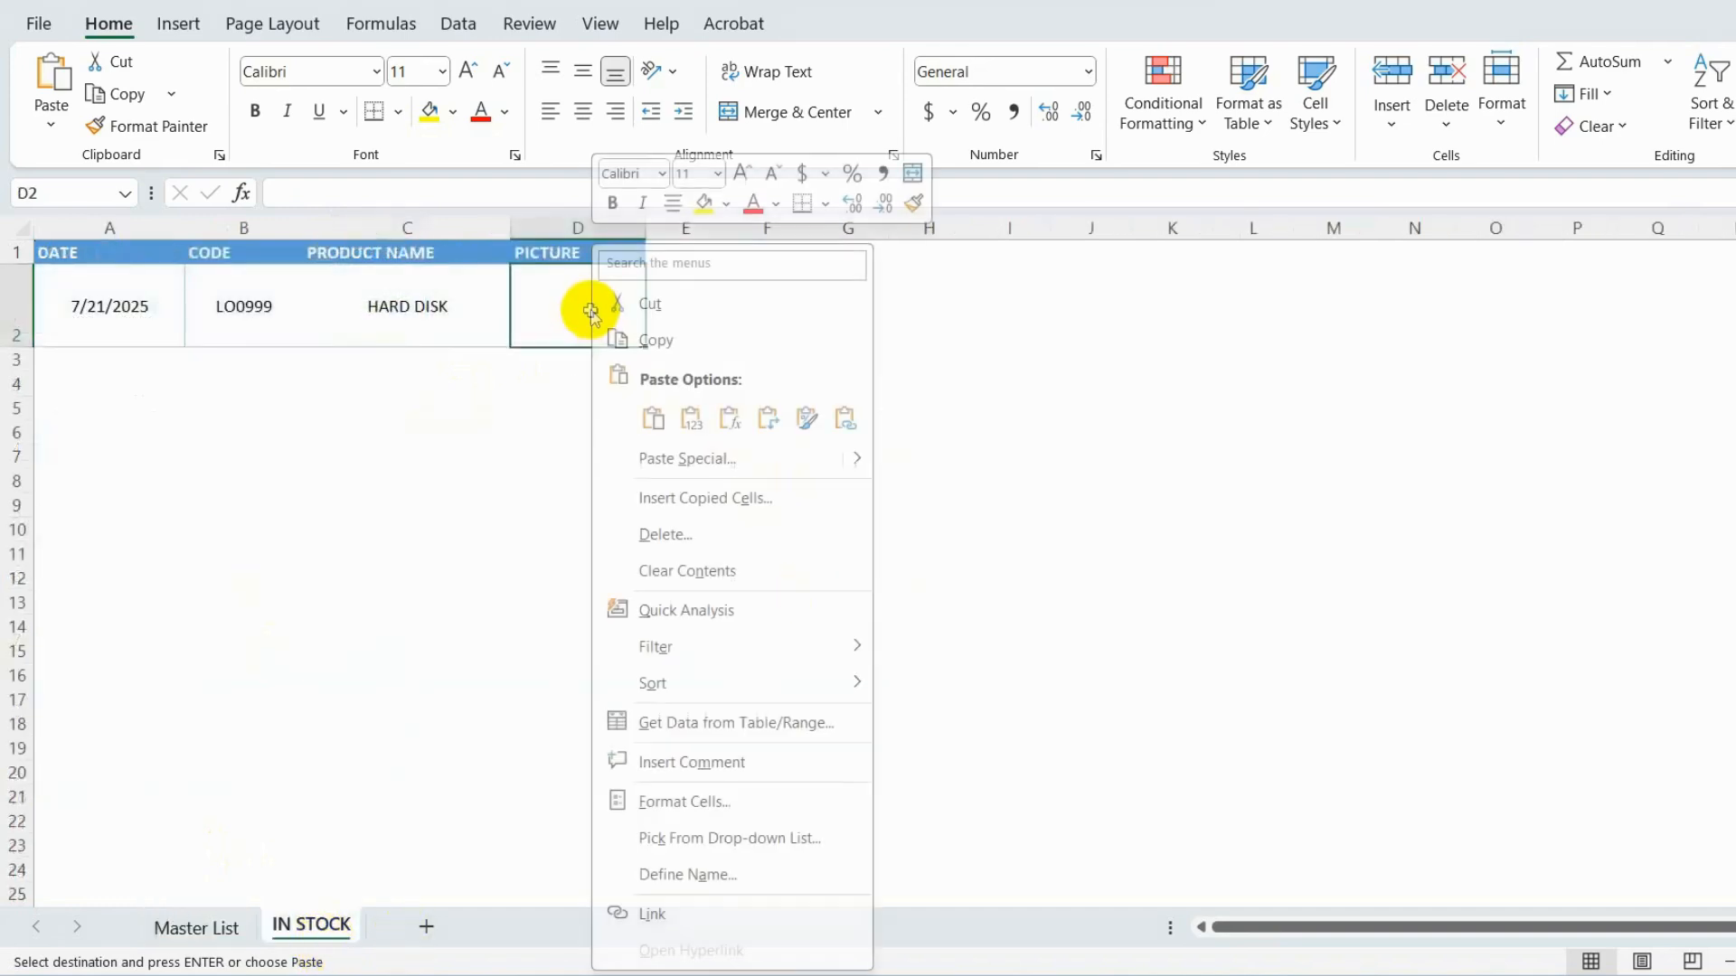
mouse_move(852, 457)
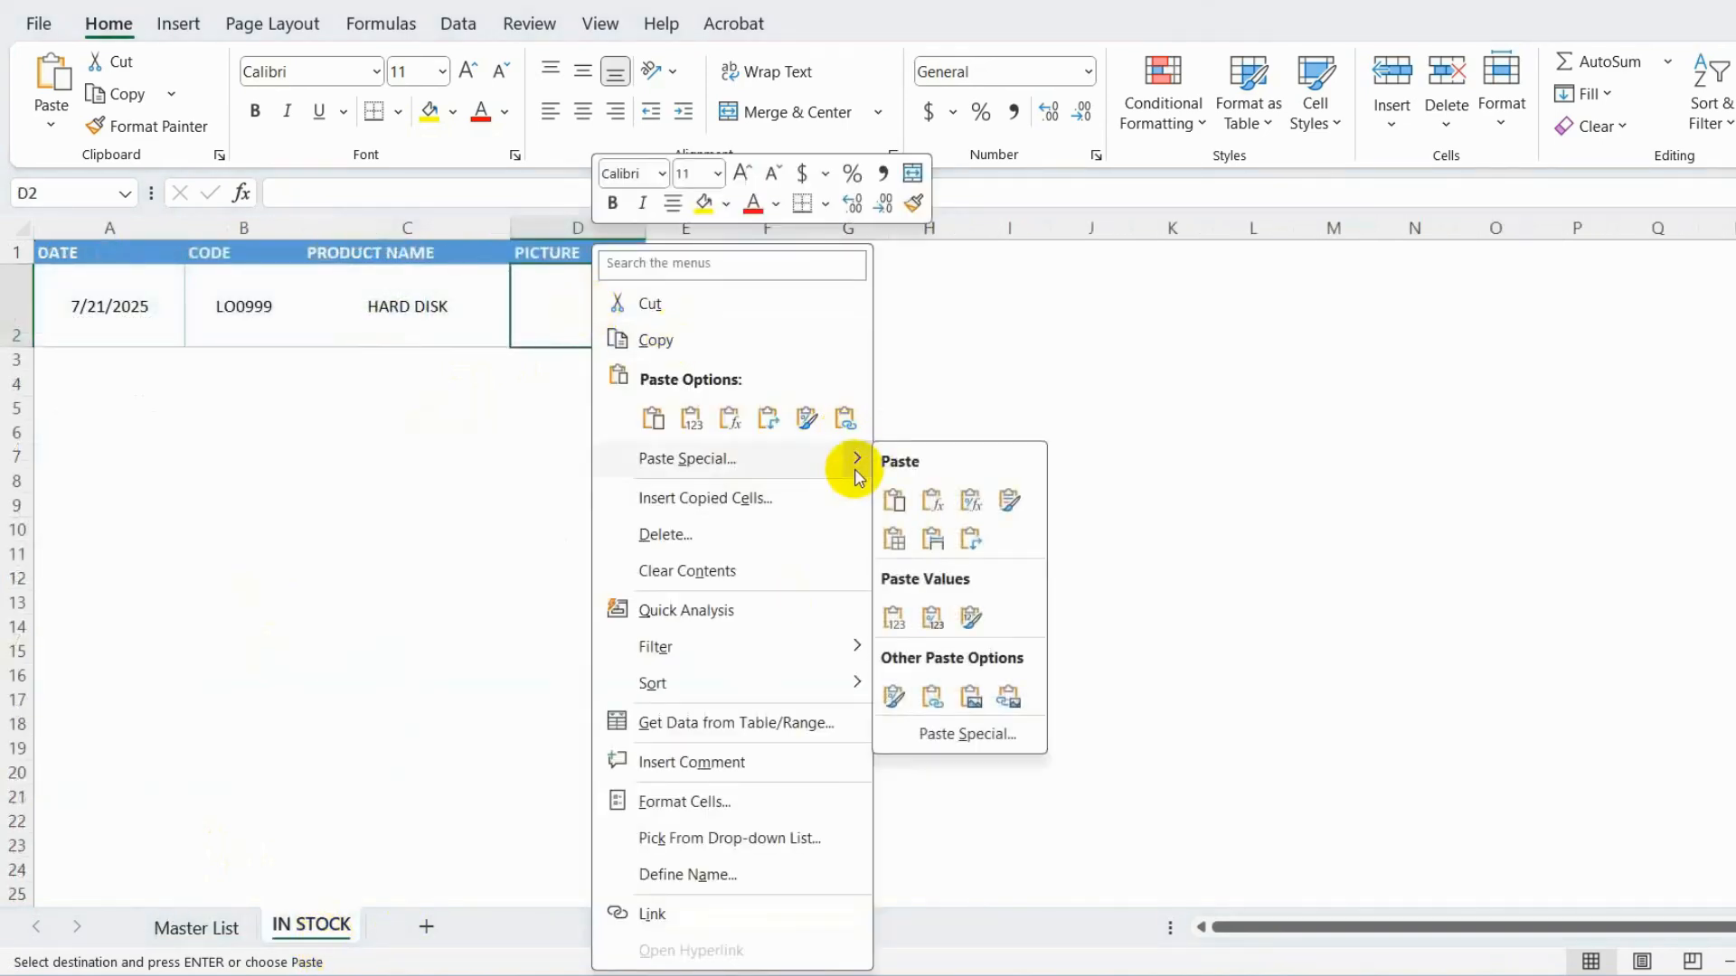
click(1059, 683)
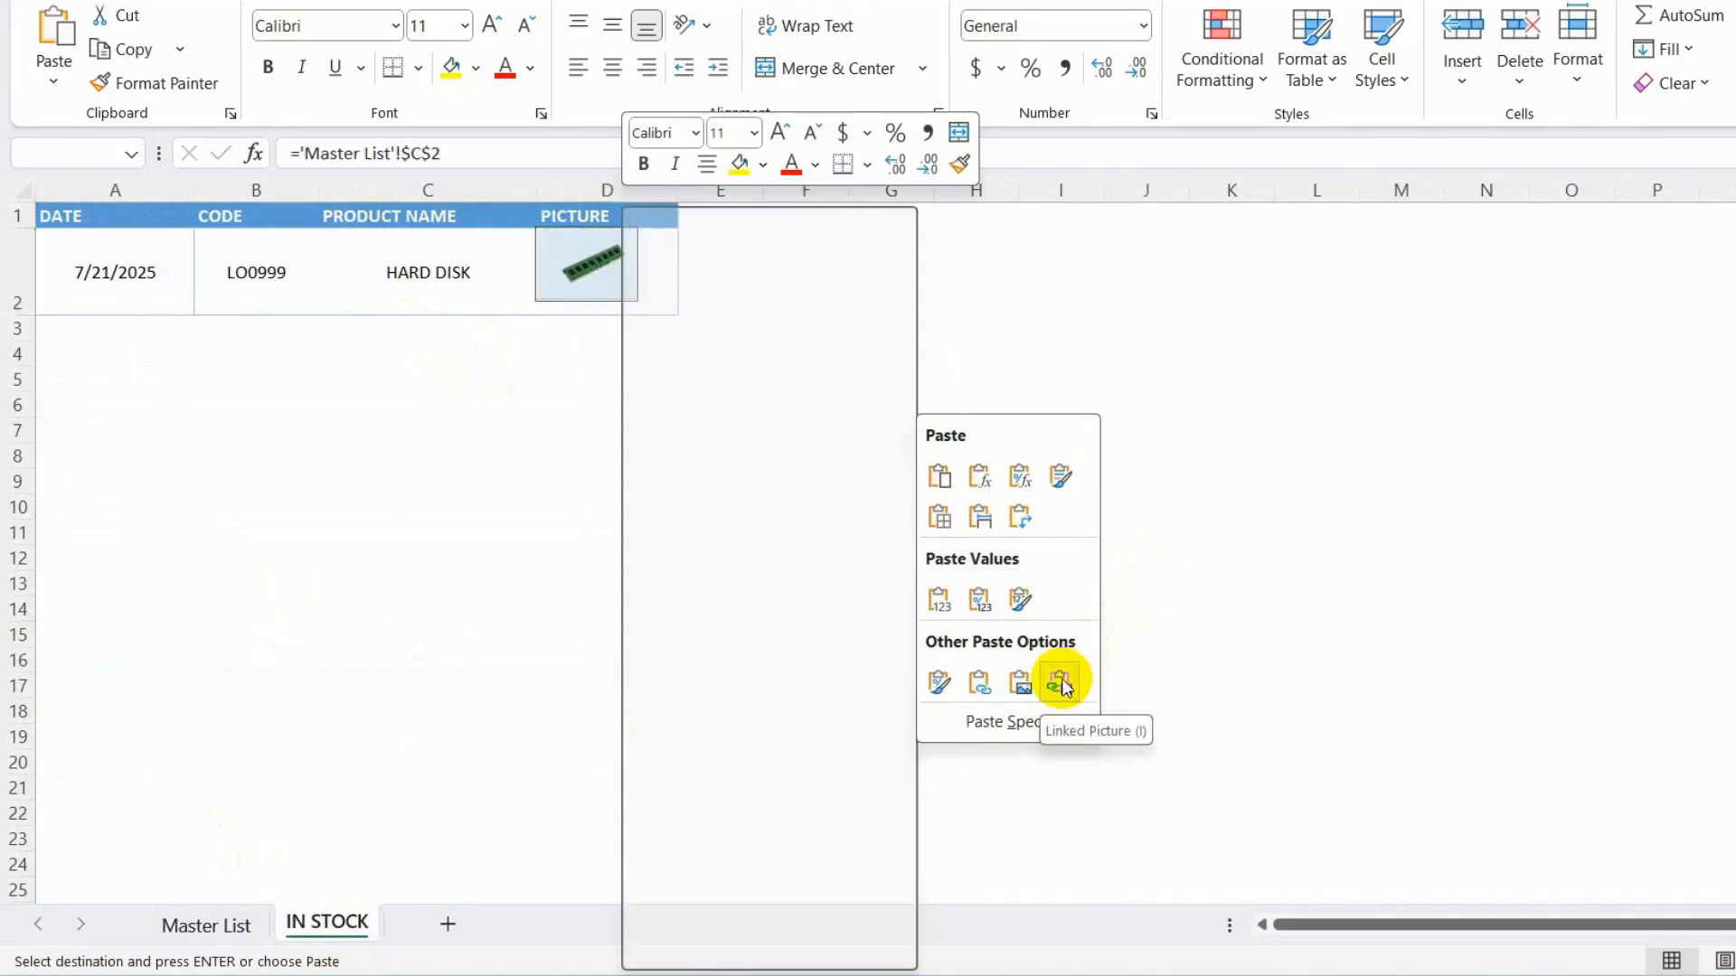
click(612, 294)
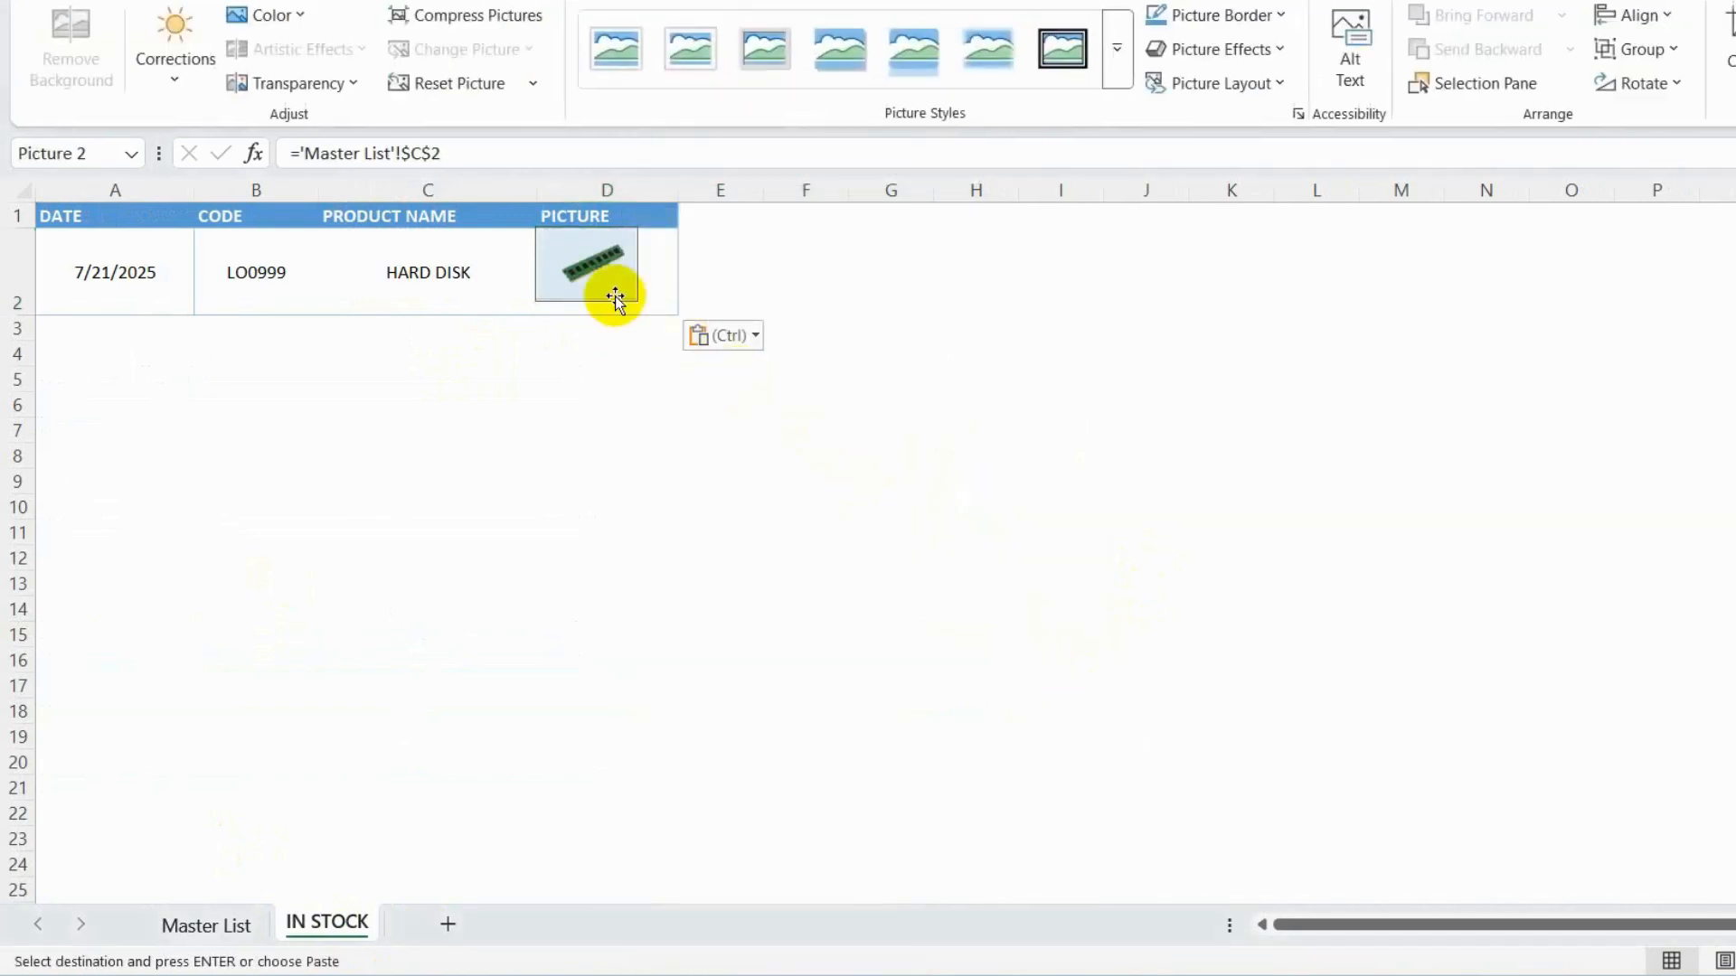
drag(622, 293, 641, 301)
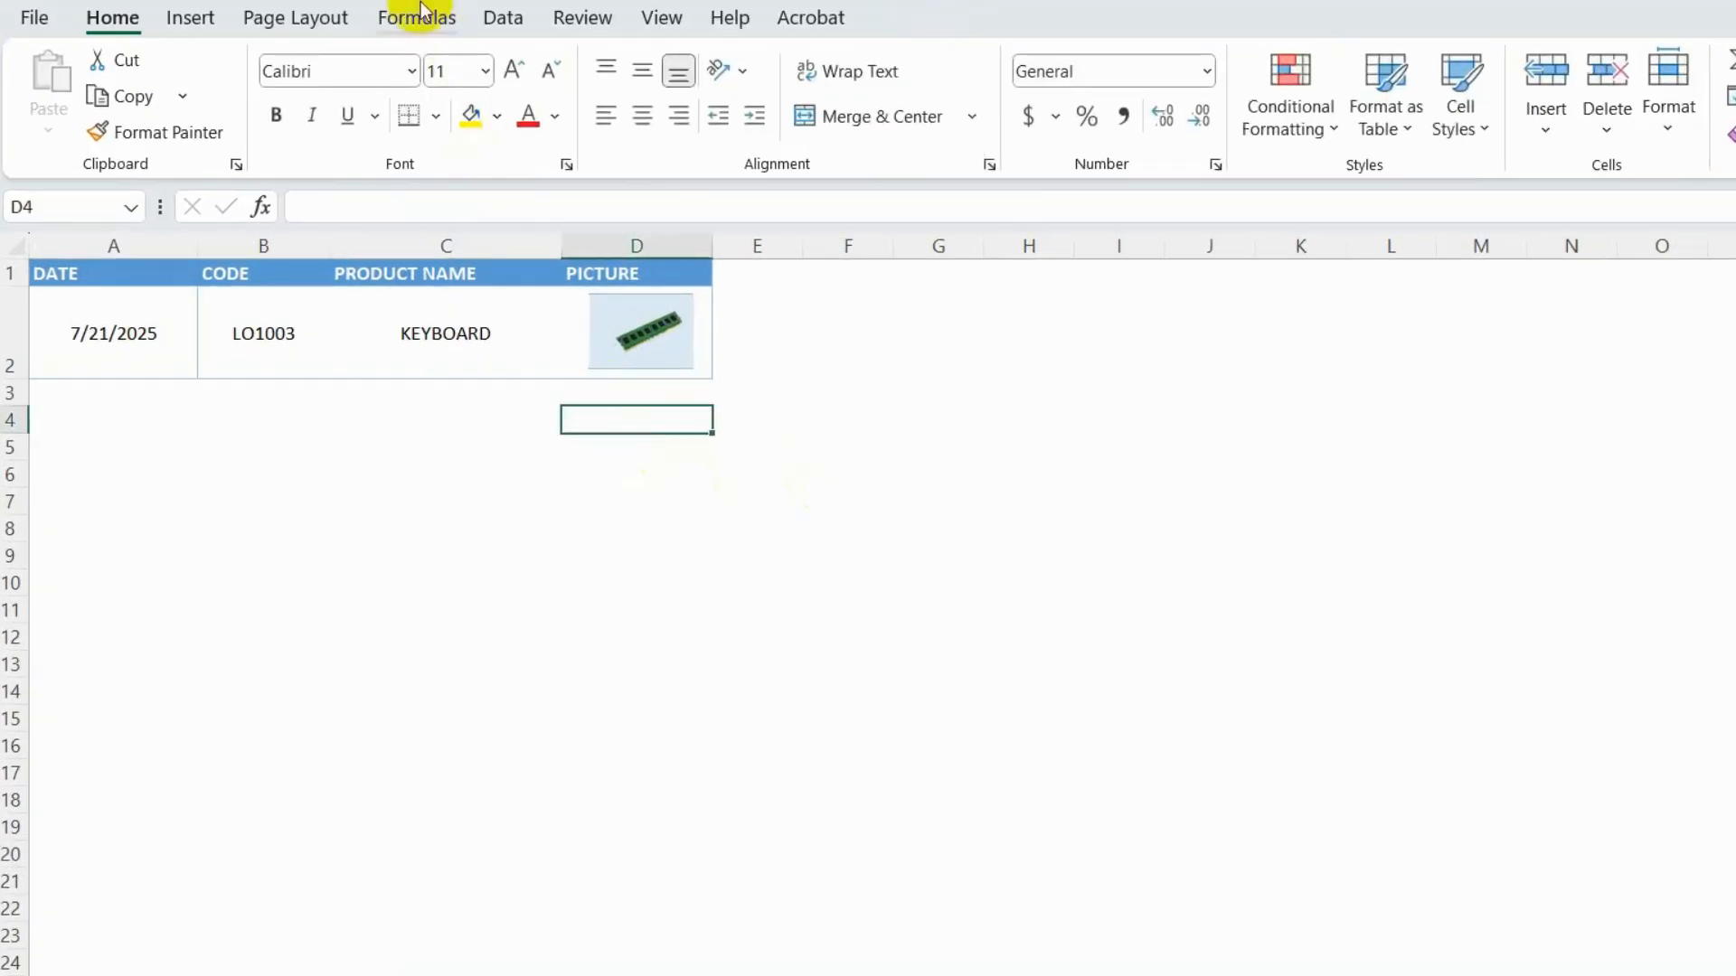
Step: Create a new defined name called Lookup in the Name Manager
click(418, 18)
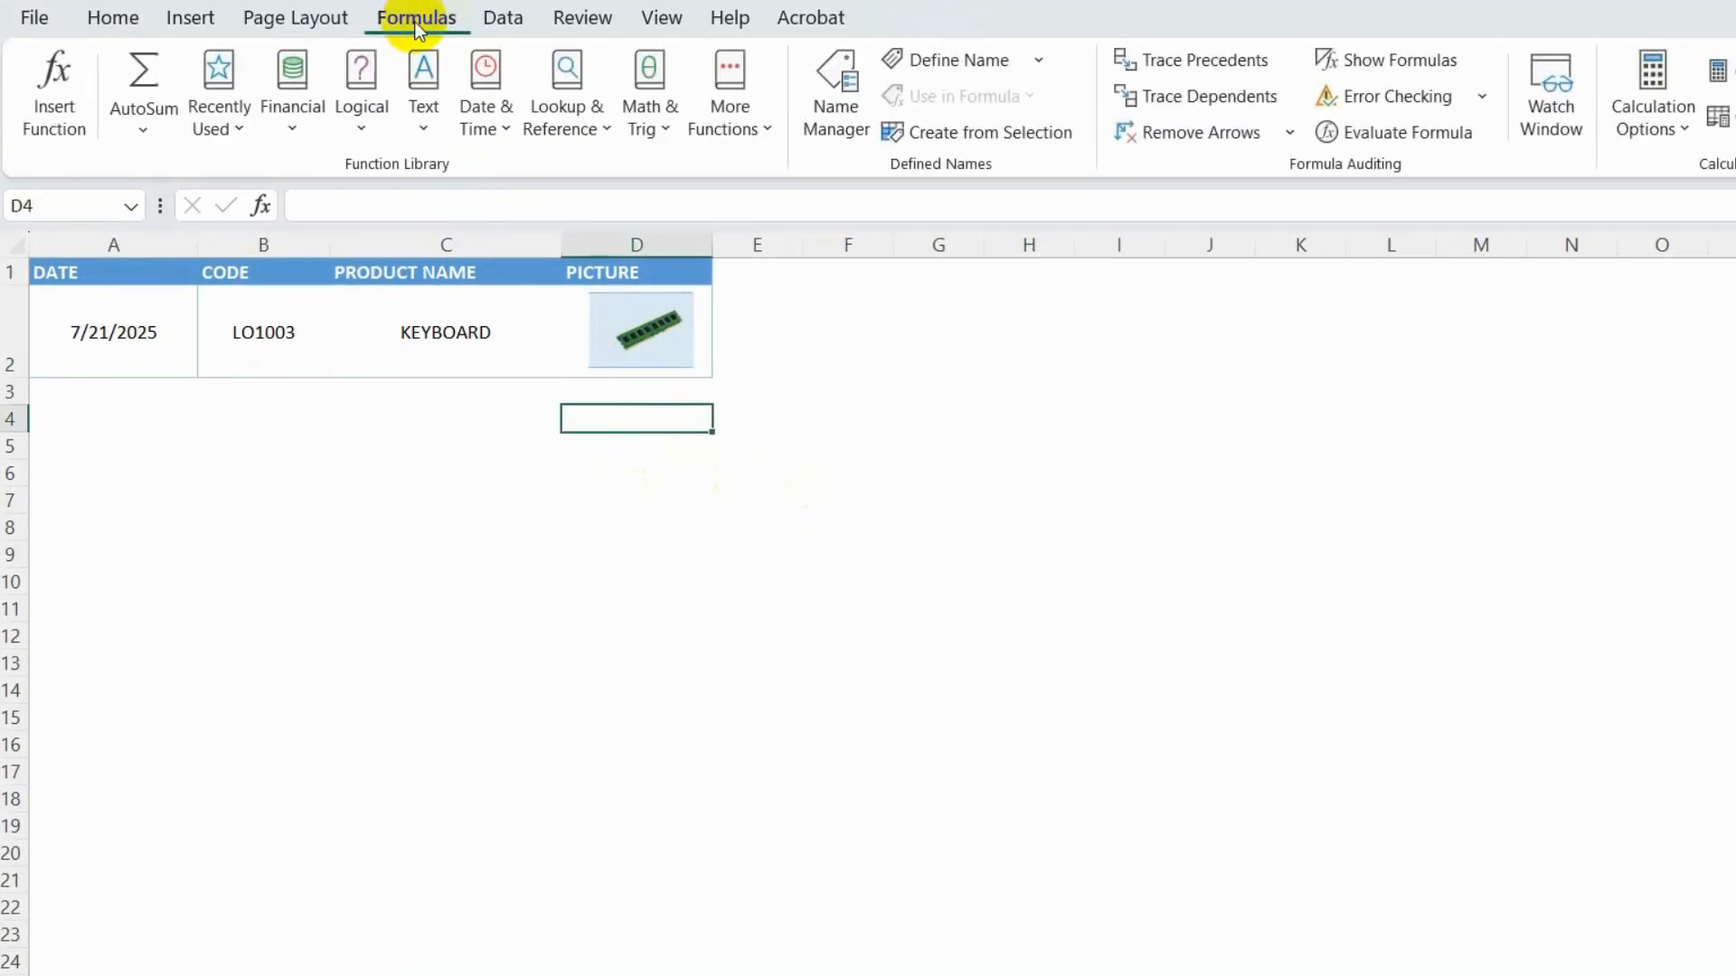
click(822, 90)
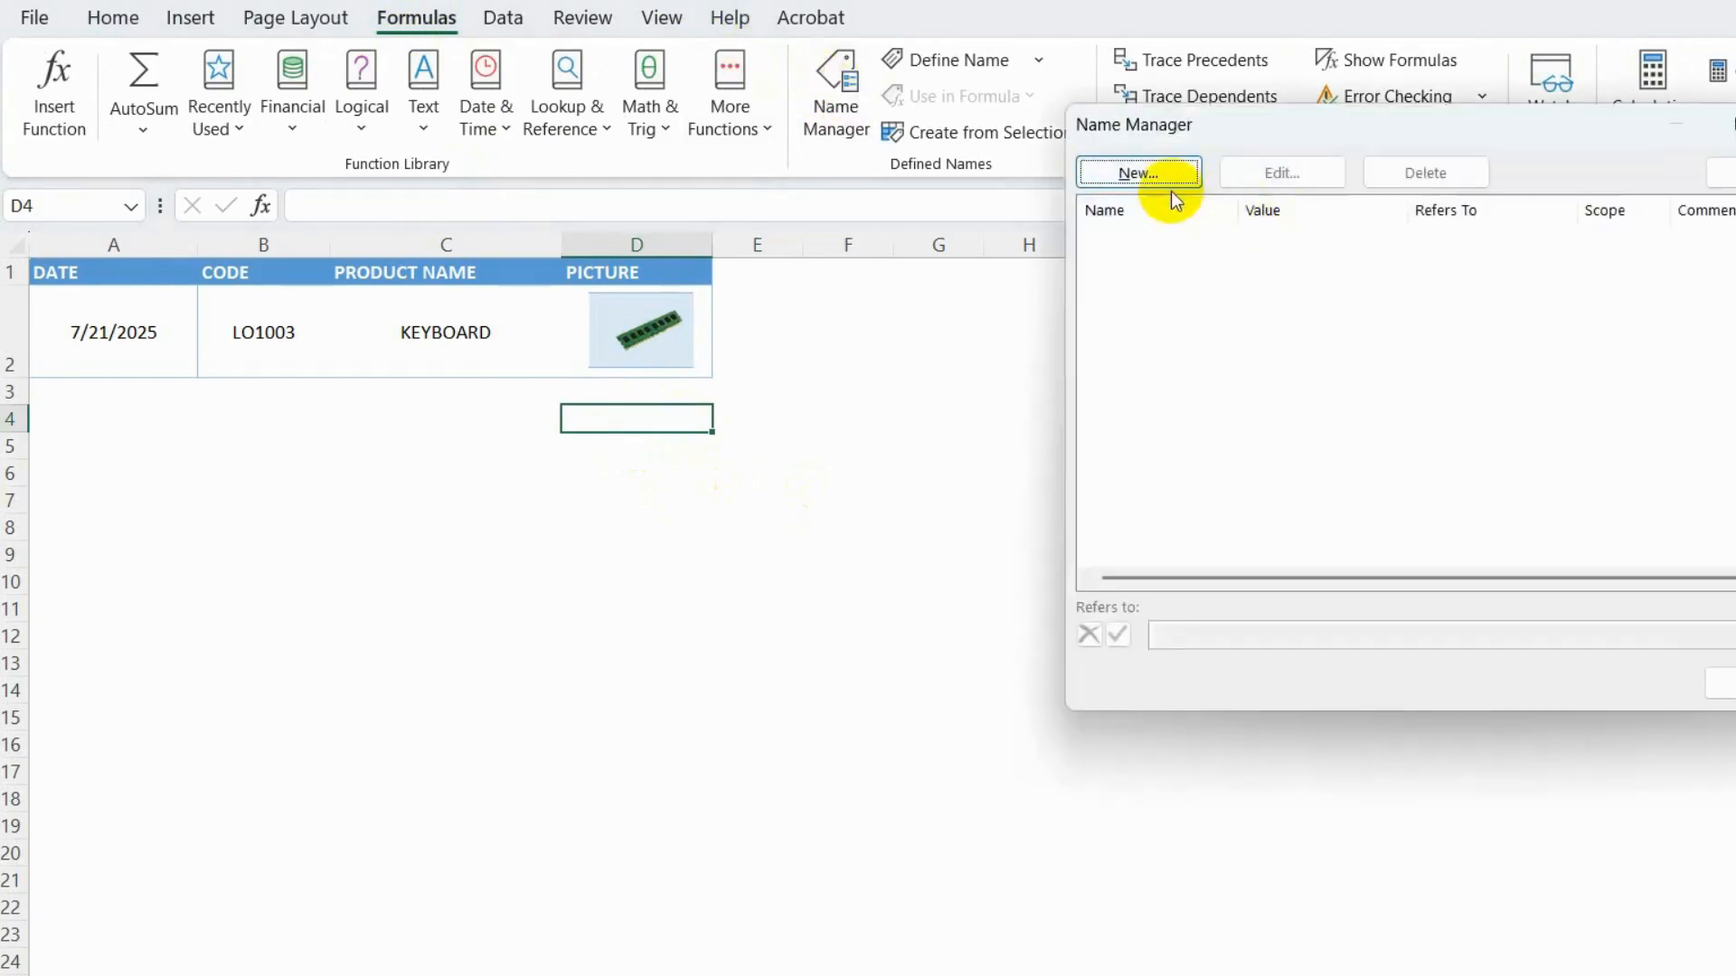
click(1141, 175)
drag(1194, 293, 975, 342)
drag(629, 333, 618, 329)
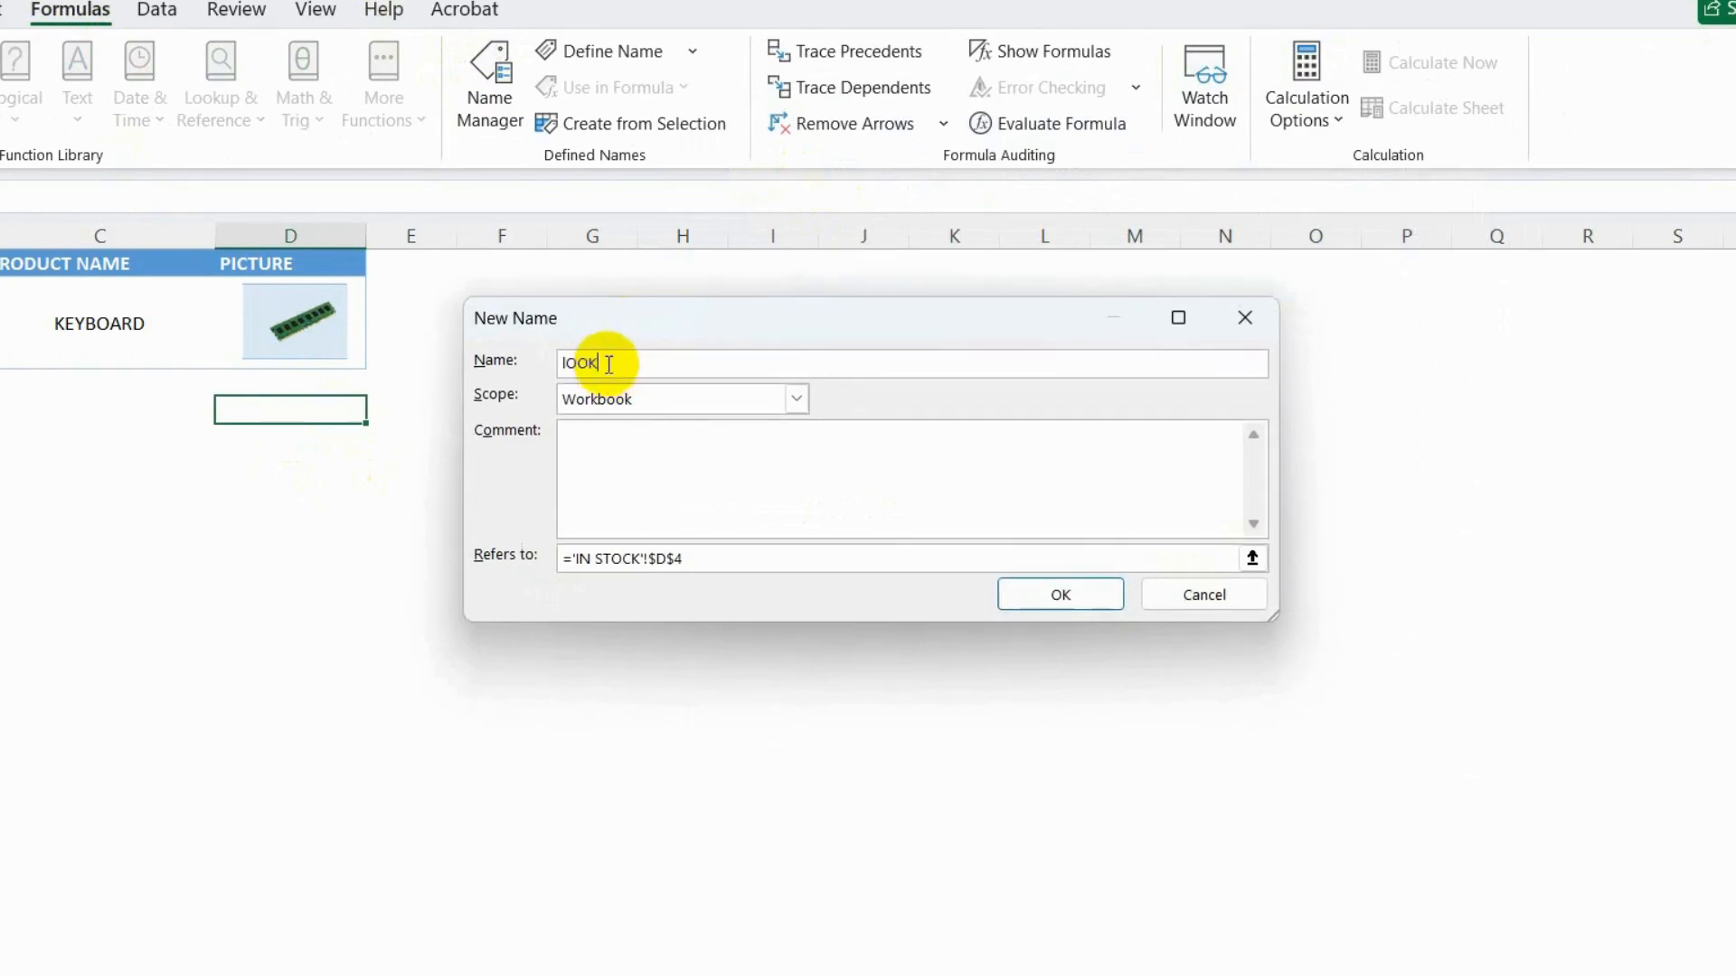
text(L)
text(ool)
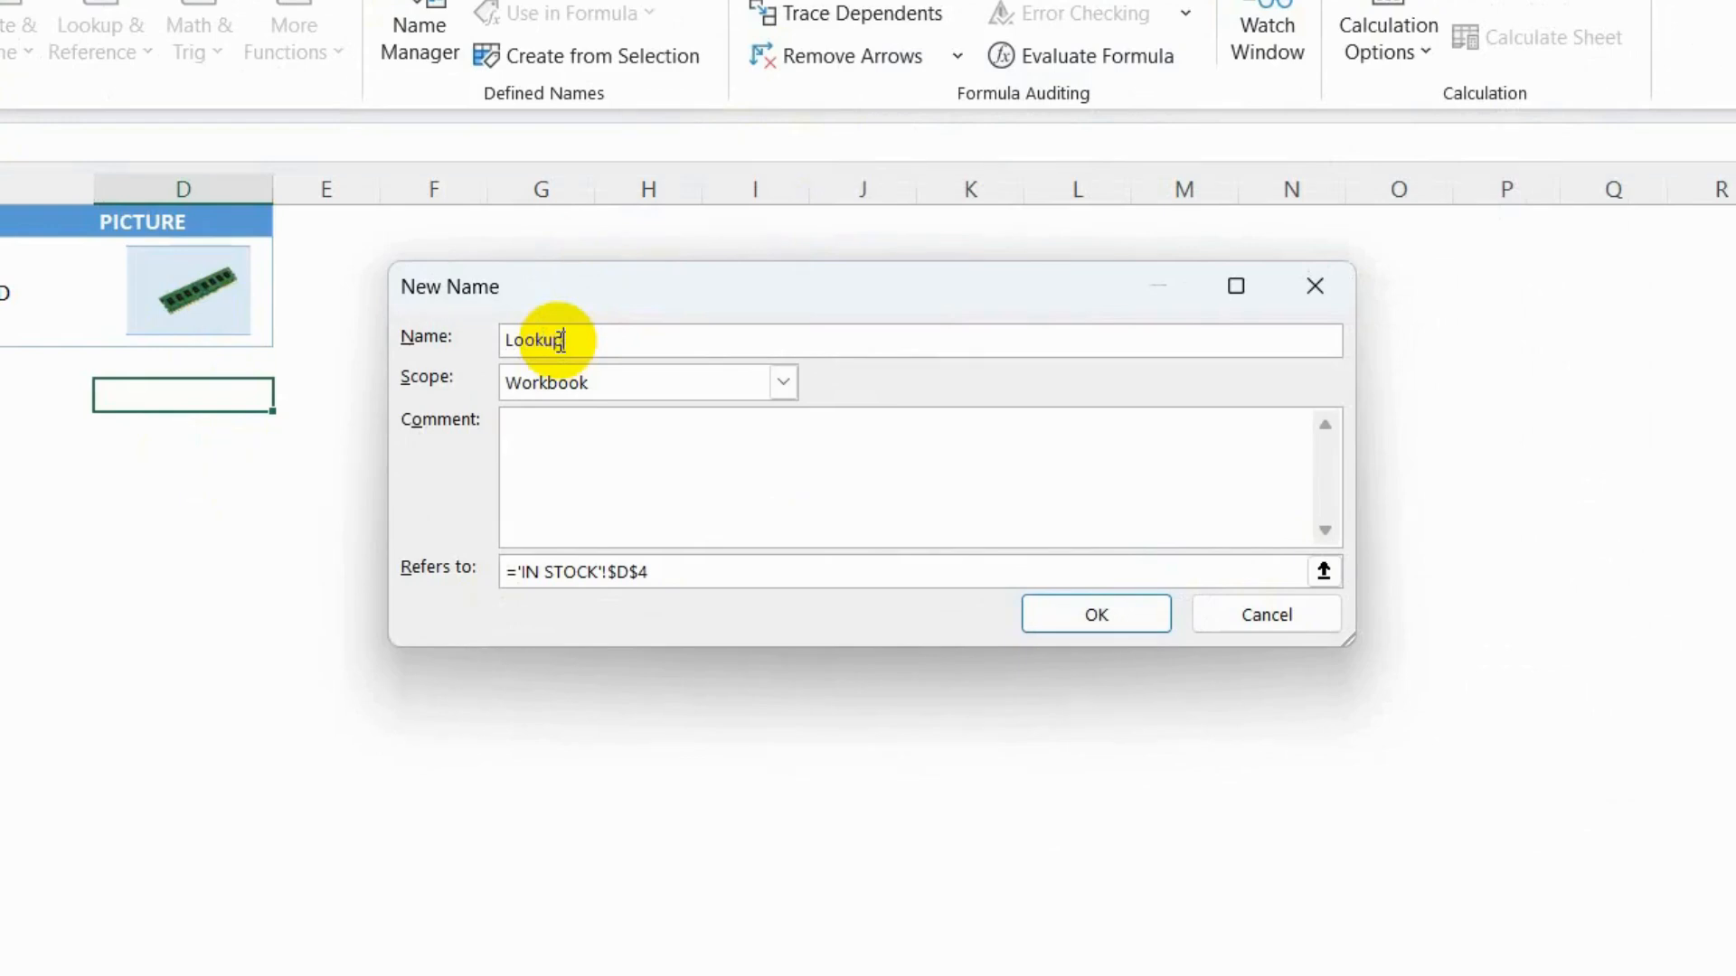
Step: Replace the Lookup name's reference with an INDEX function whose array is Master List range $A$2:$F$9
click(671, 589)
key(BackSpace)
key(BackSpace)
key(BackSpace)
key(BackSpace)
key(BackSpace)
key(BackSpace)
key(BackSpace)
key(BackSpace)
key(BackSpace)
key(BackSpace)
key(BackSpace)
key(BackSpace)
key(BackSpace)
key(BackSpace)
key(BackSpace)
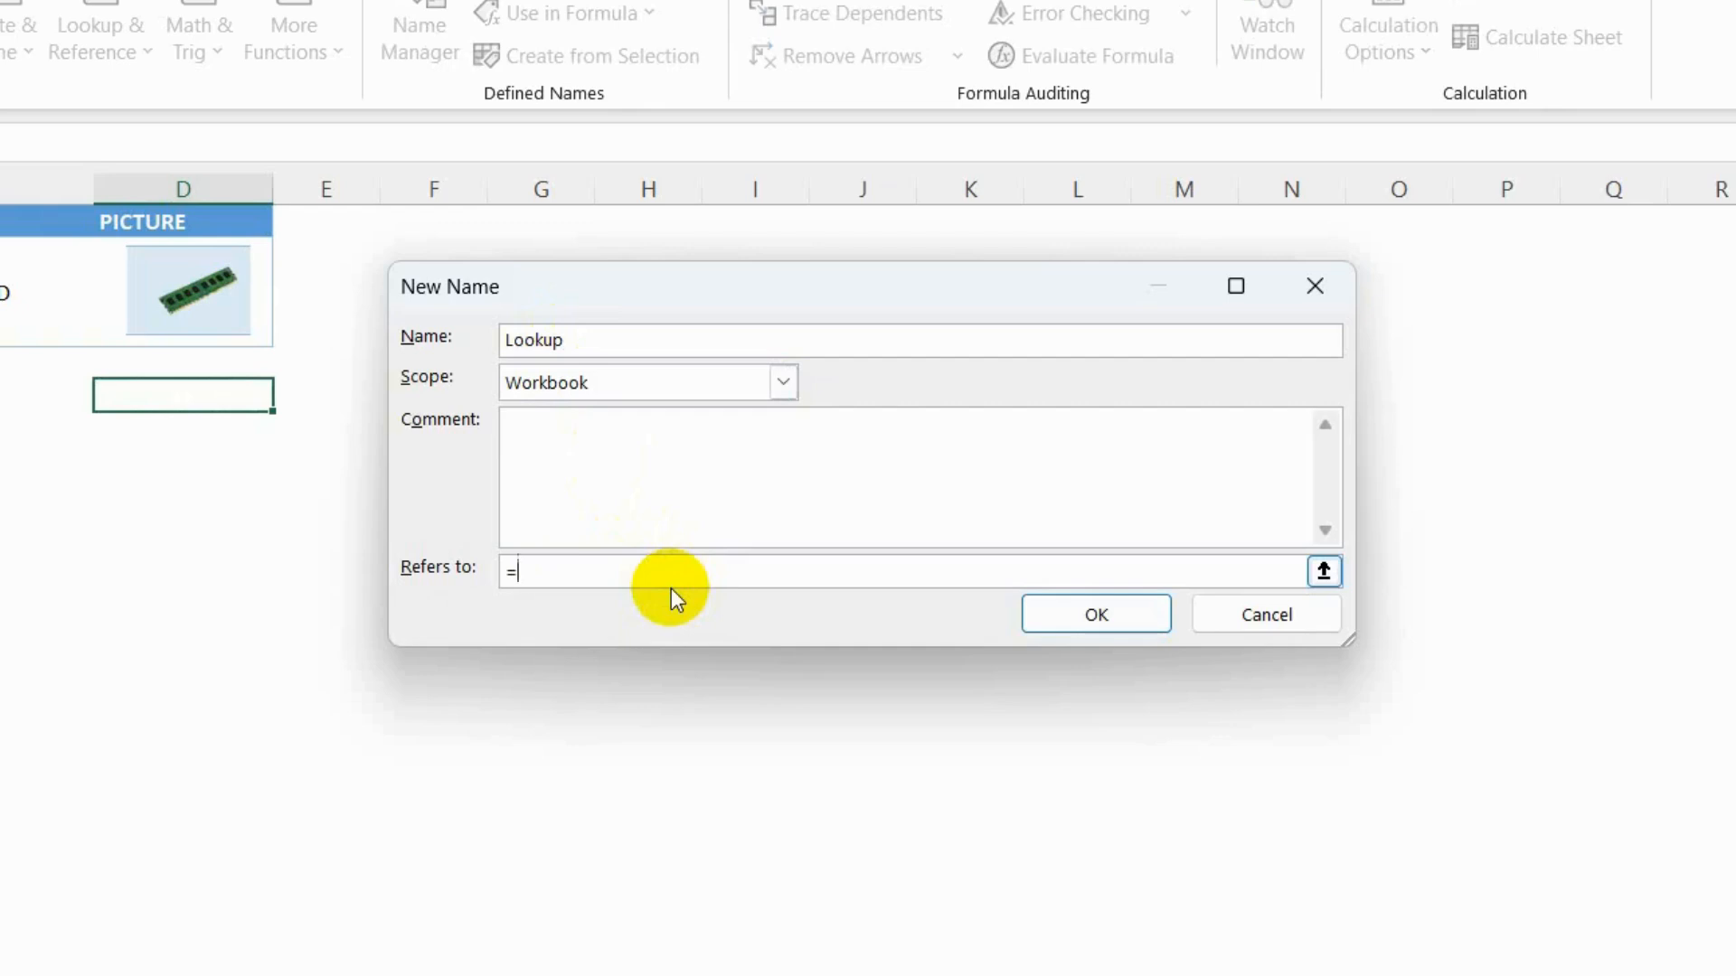
text(INDEX)
text(()
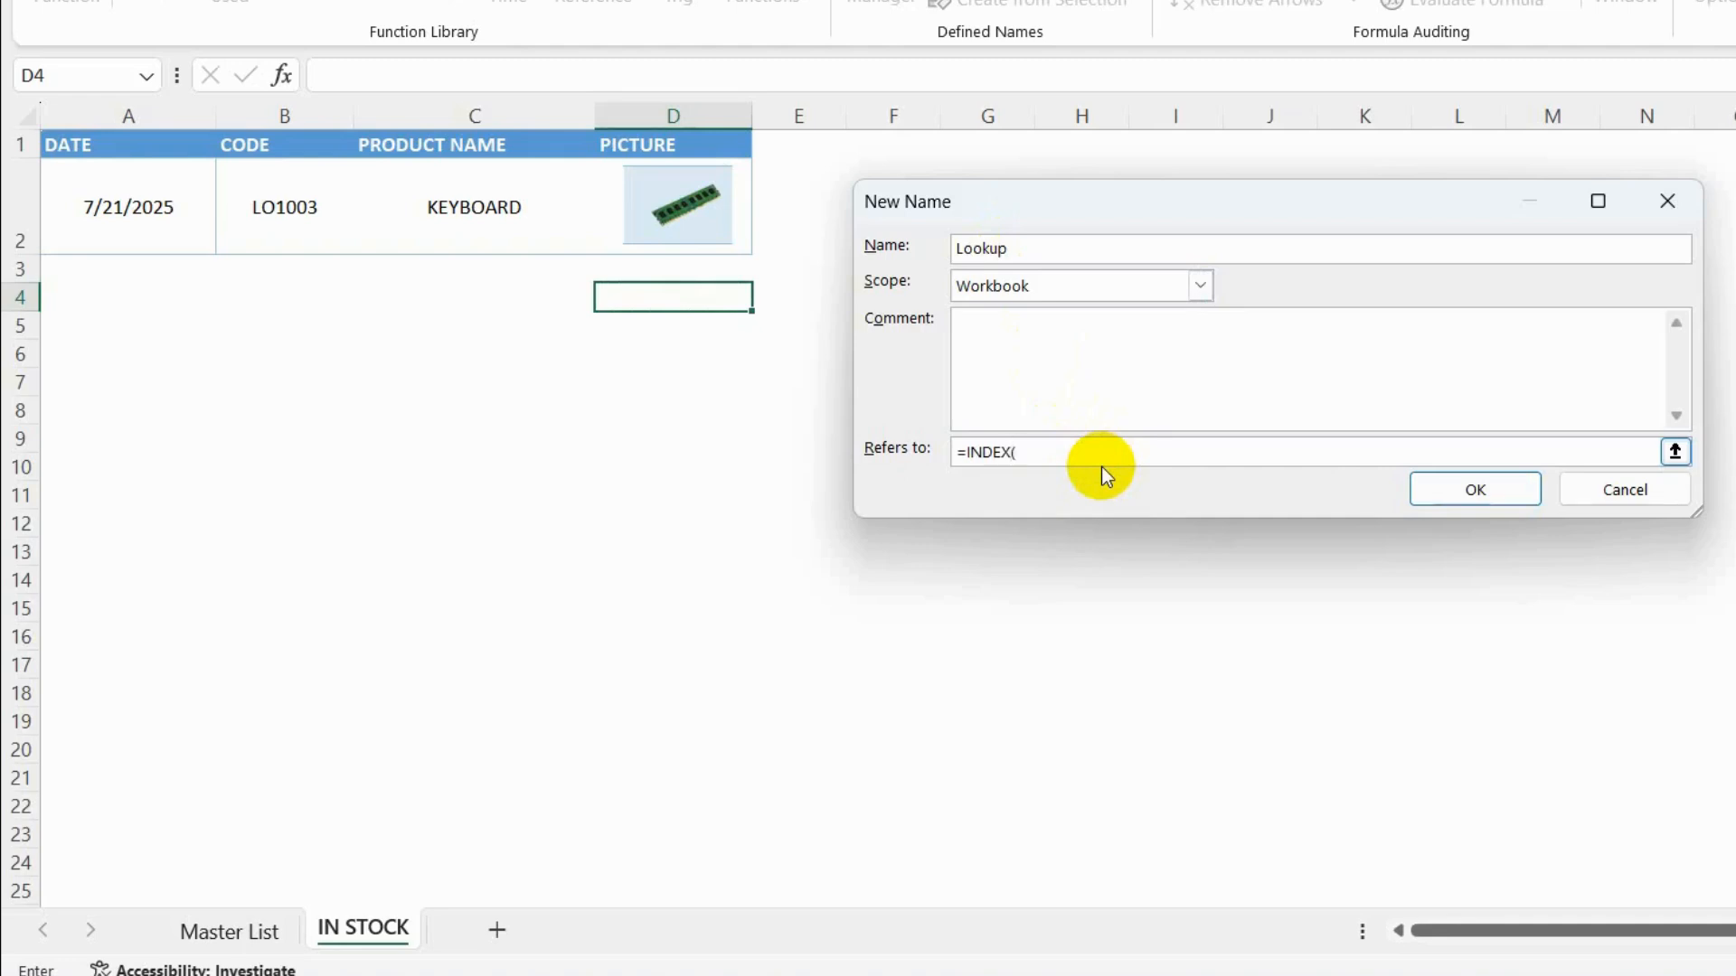
click(226, 930)
drag(1162, 205, 1427, 188)
drag(85, 225, 935, 704)
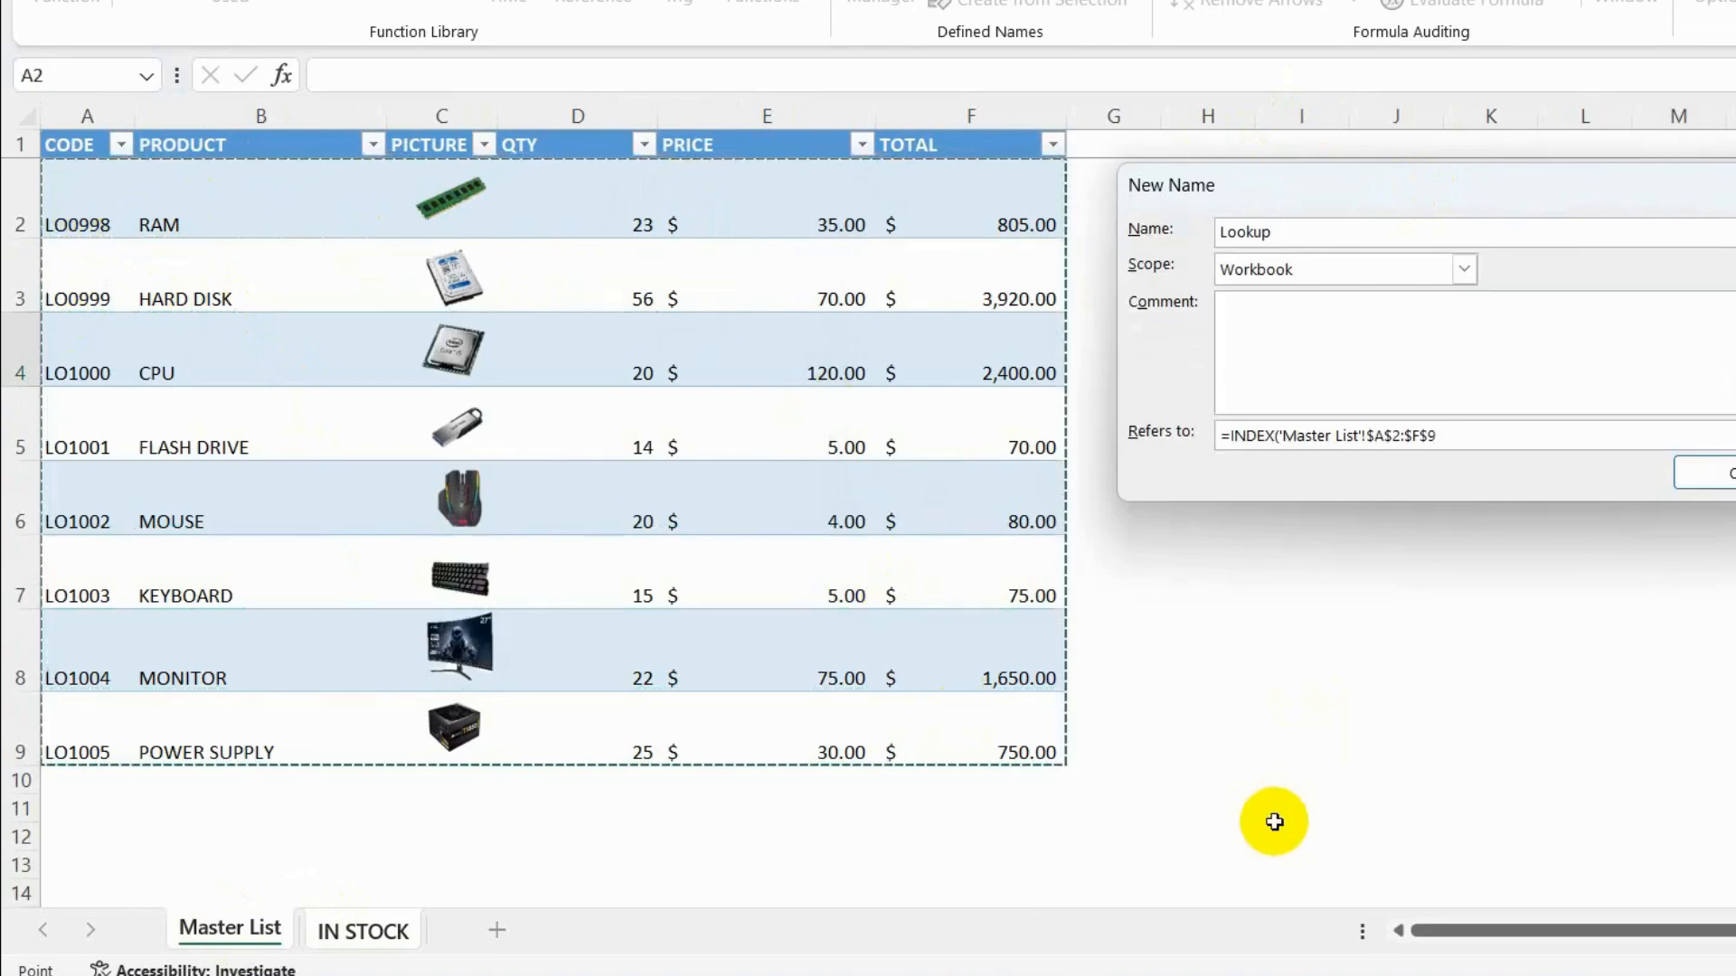
Step: Add a MATCH function as the INDEX row argument, using IN STOCK cell $B$2 as its lookup value
text(,MATCH)
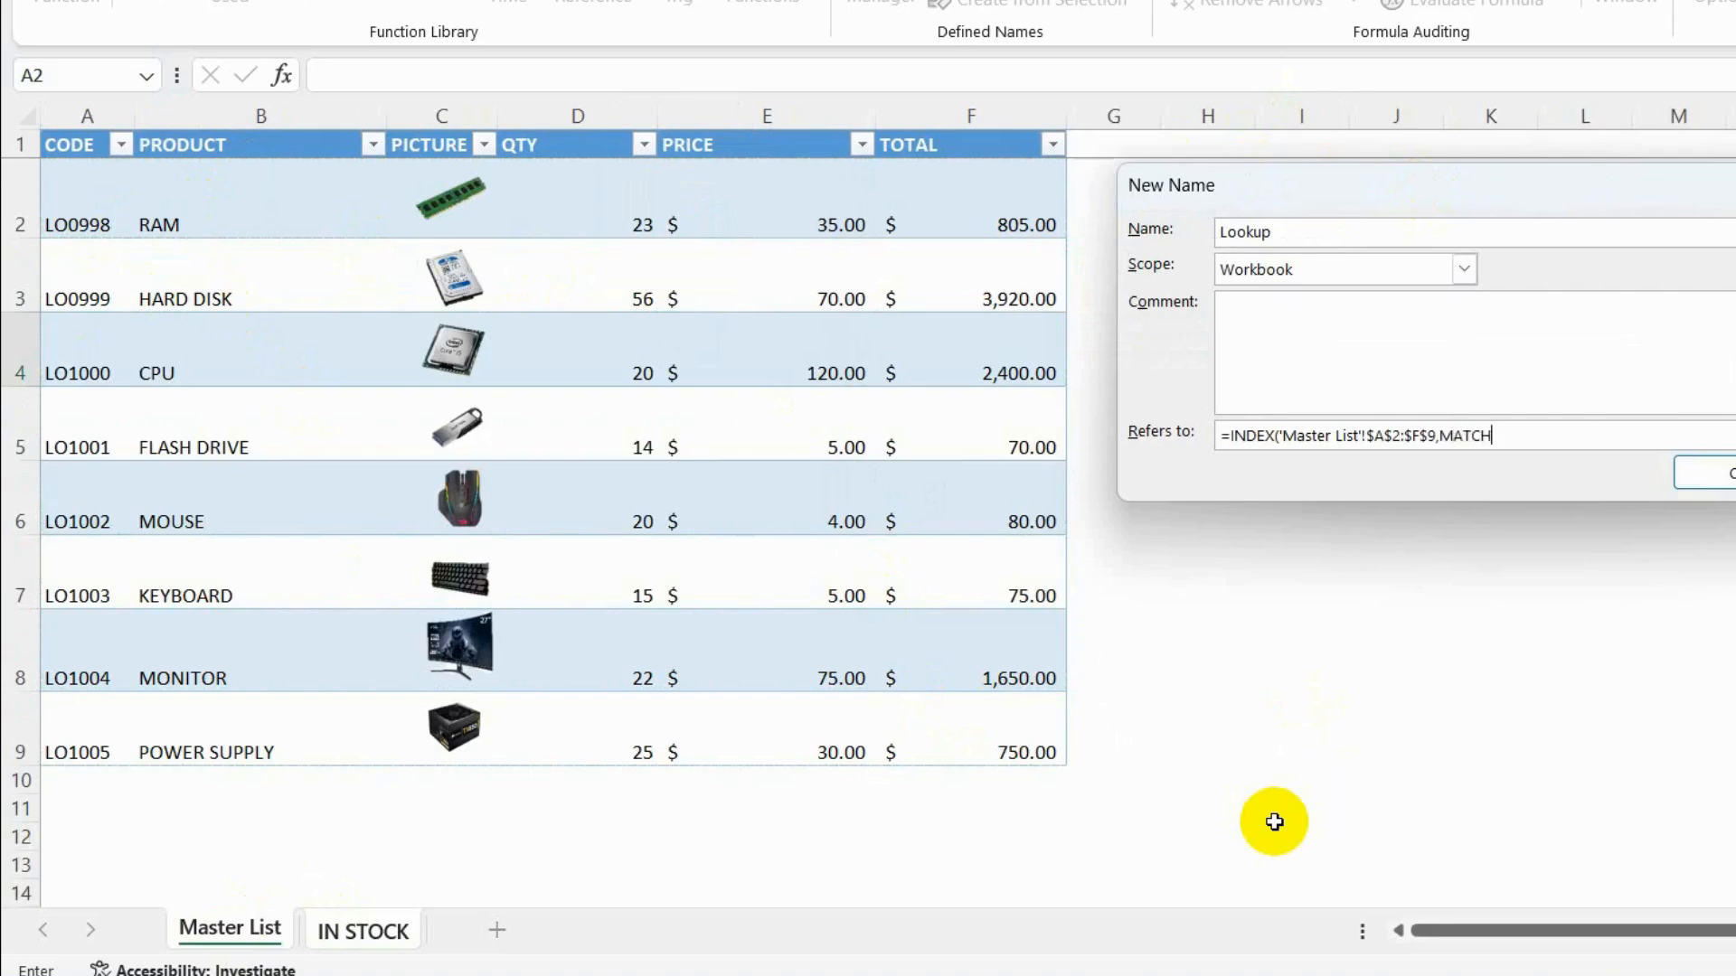
text(()
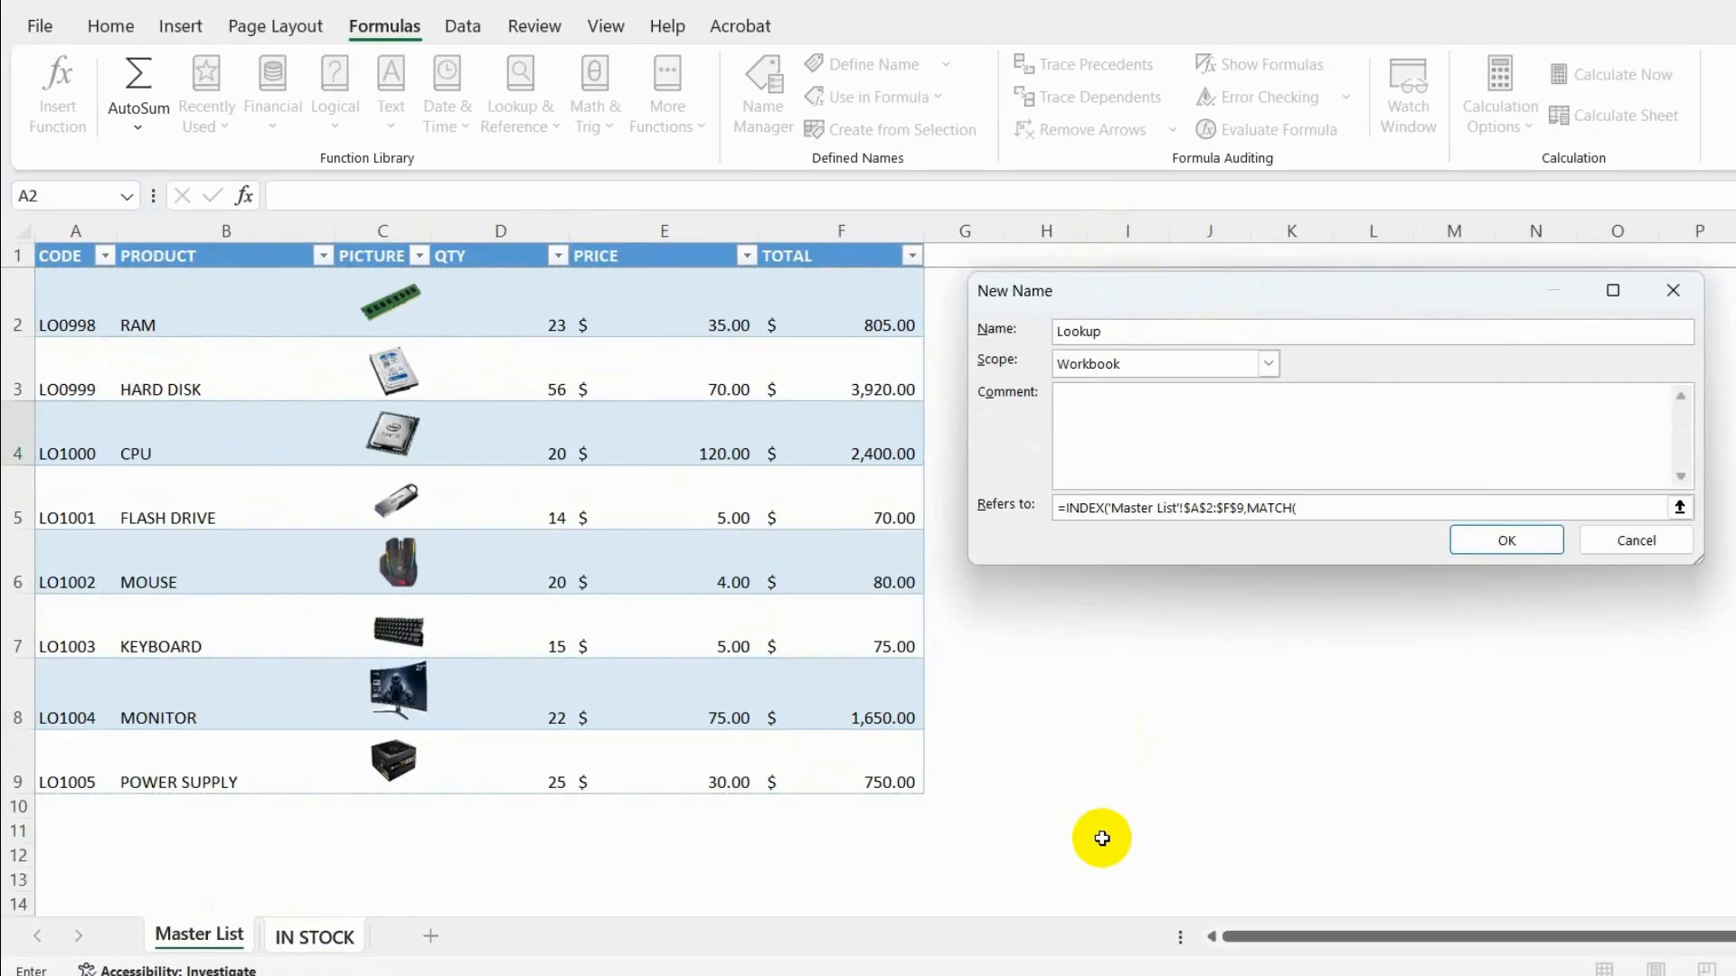
click(317, 940)
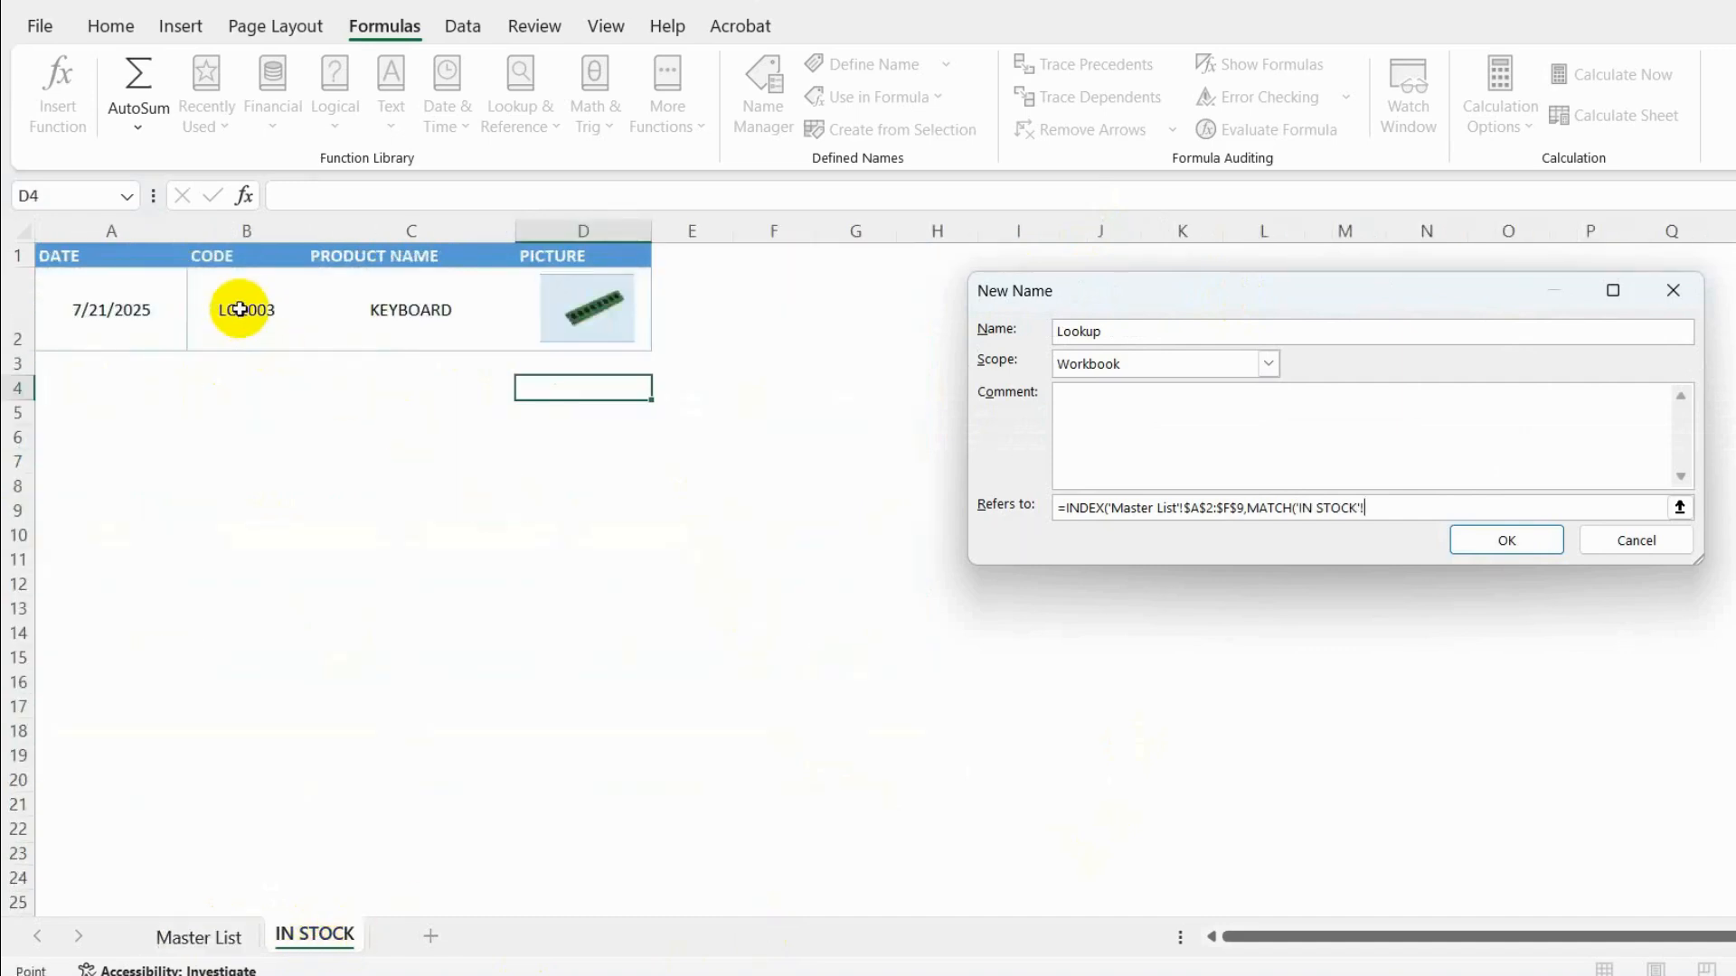
click(240, 309)
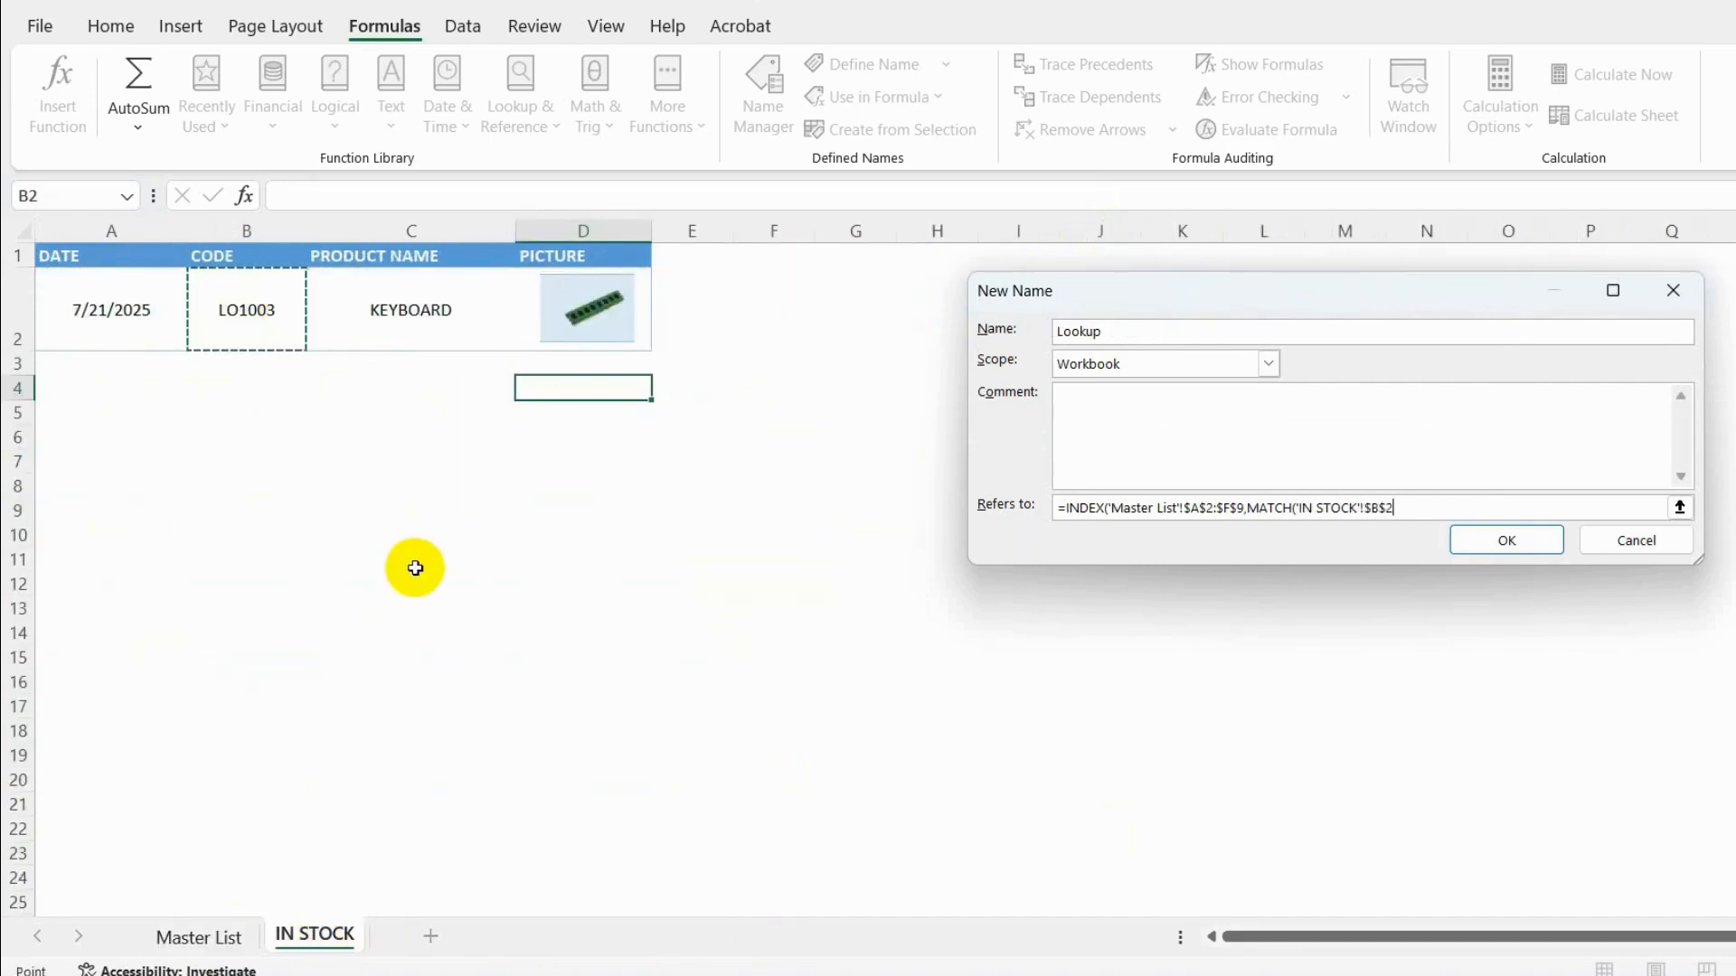
text(,)
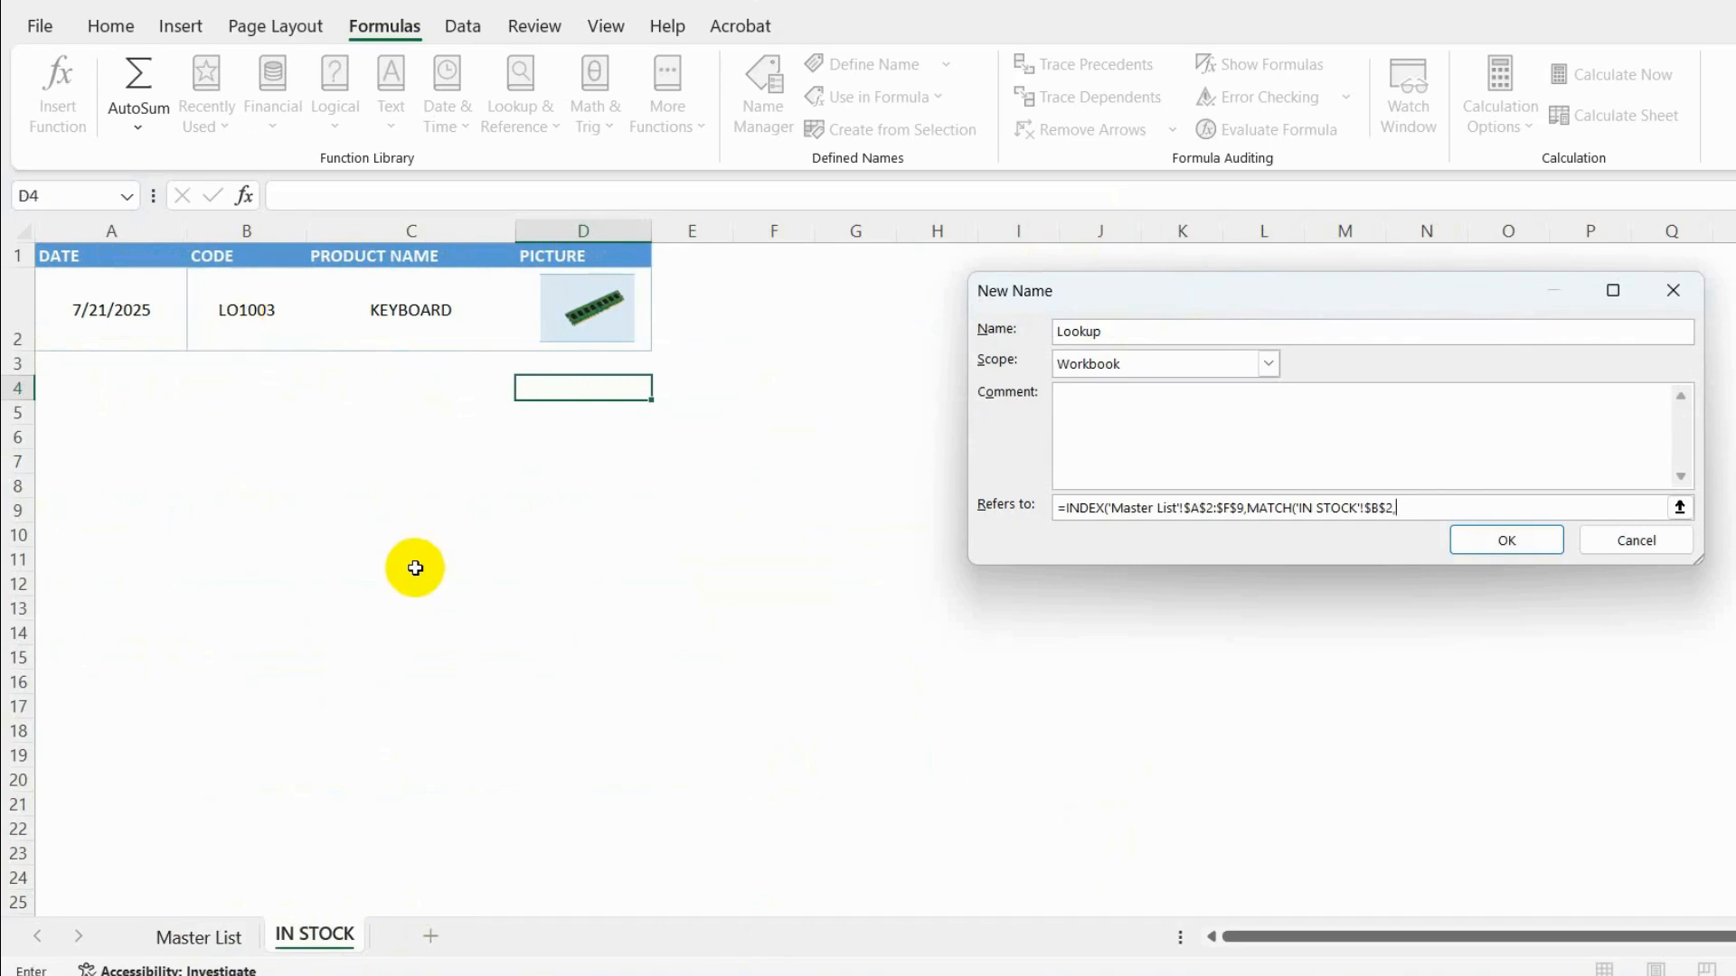
Step: Complete the formula with Master List range $A$2:$A$9, match type 0 and column 3, then save the name and close the Name Manager
click(203, 937)
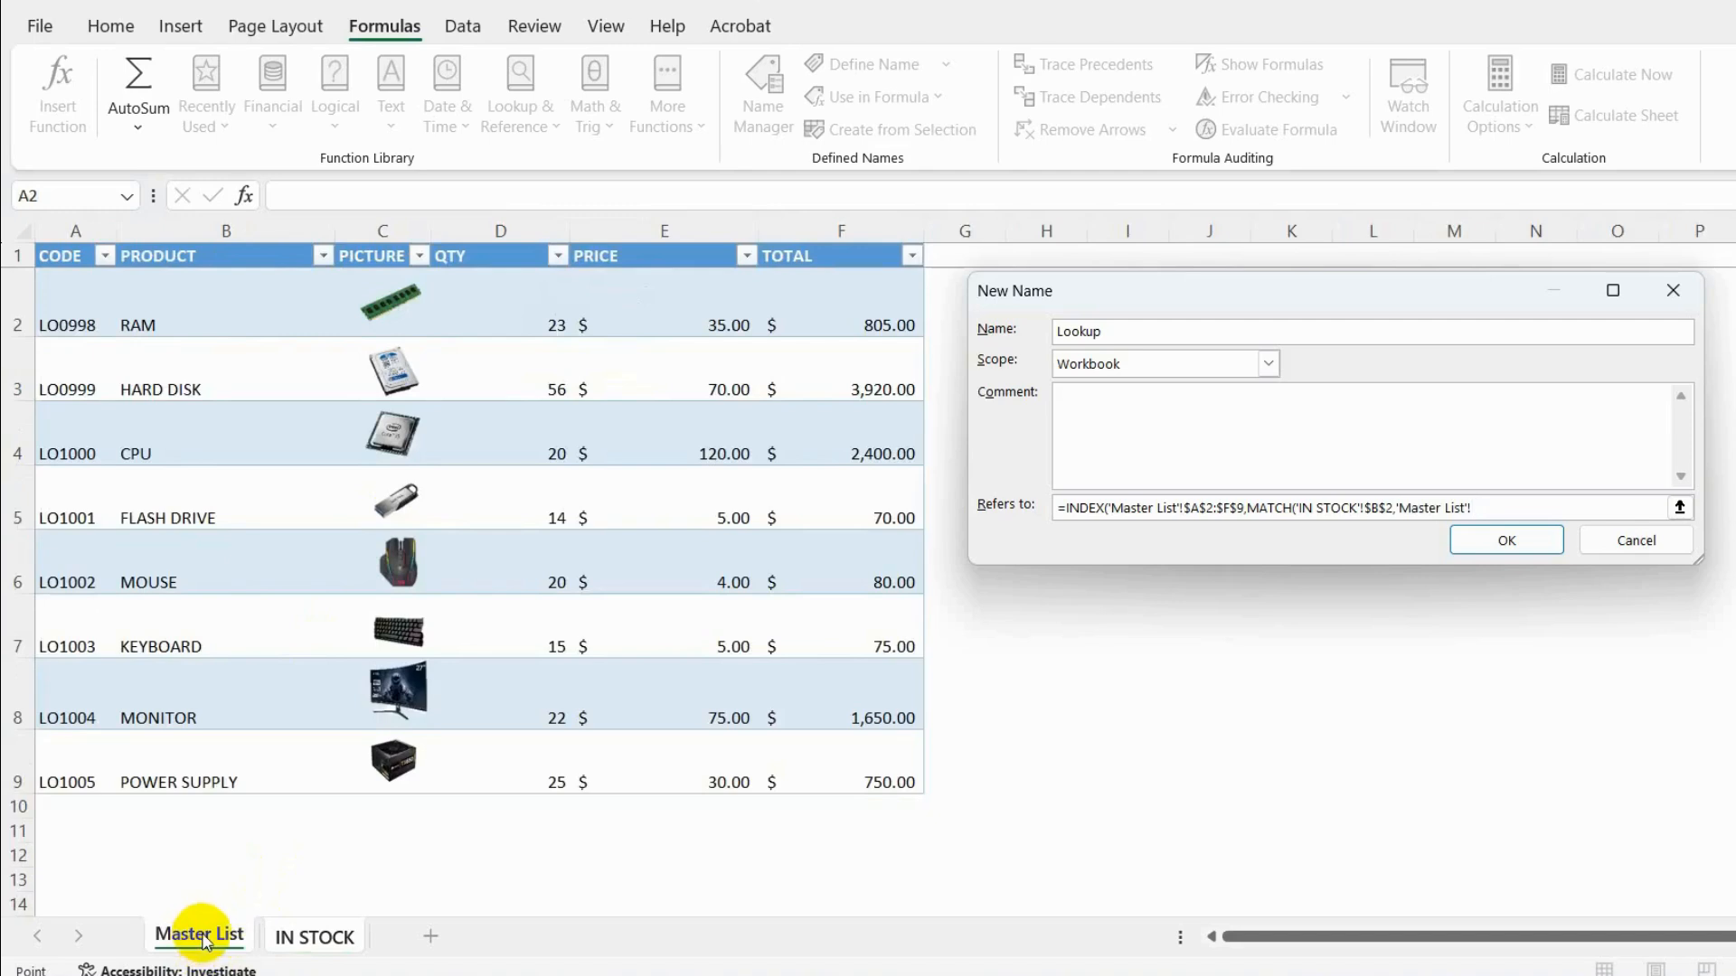
drag(49, 325, 40, 780)
text(,)
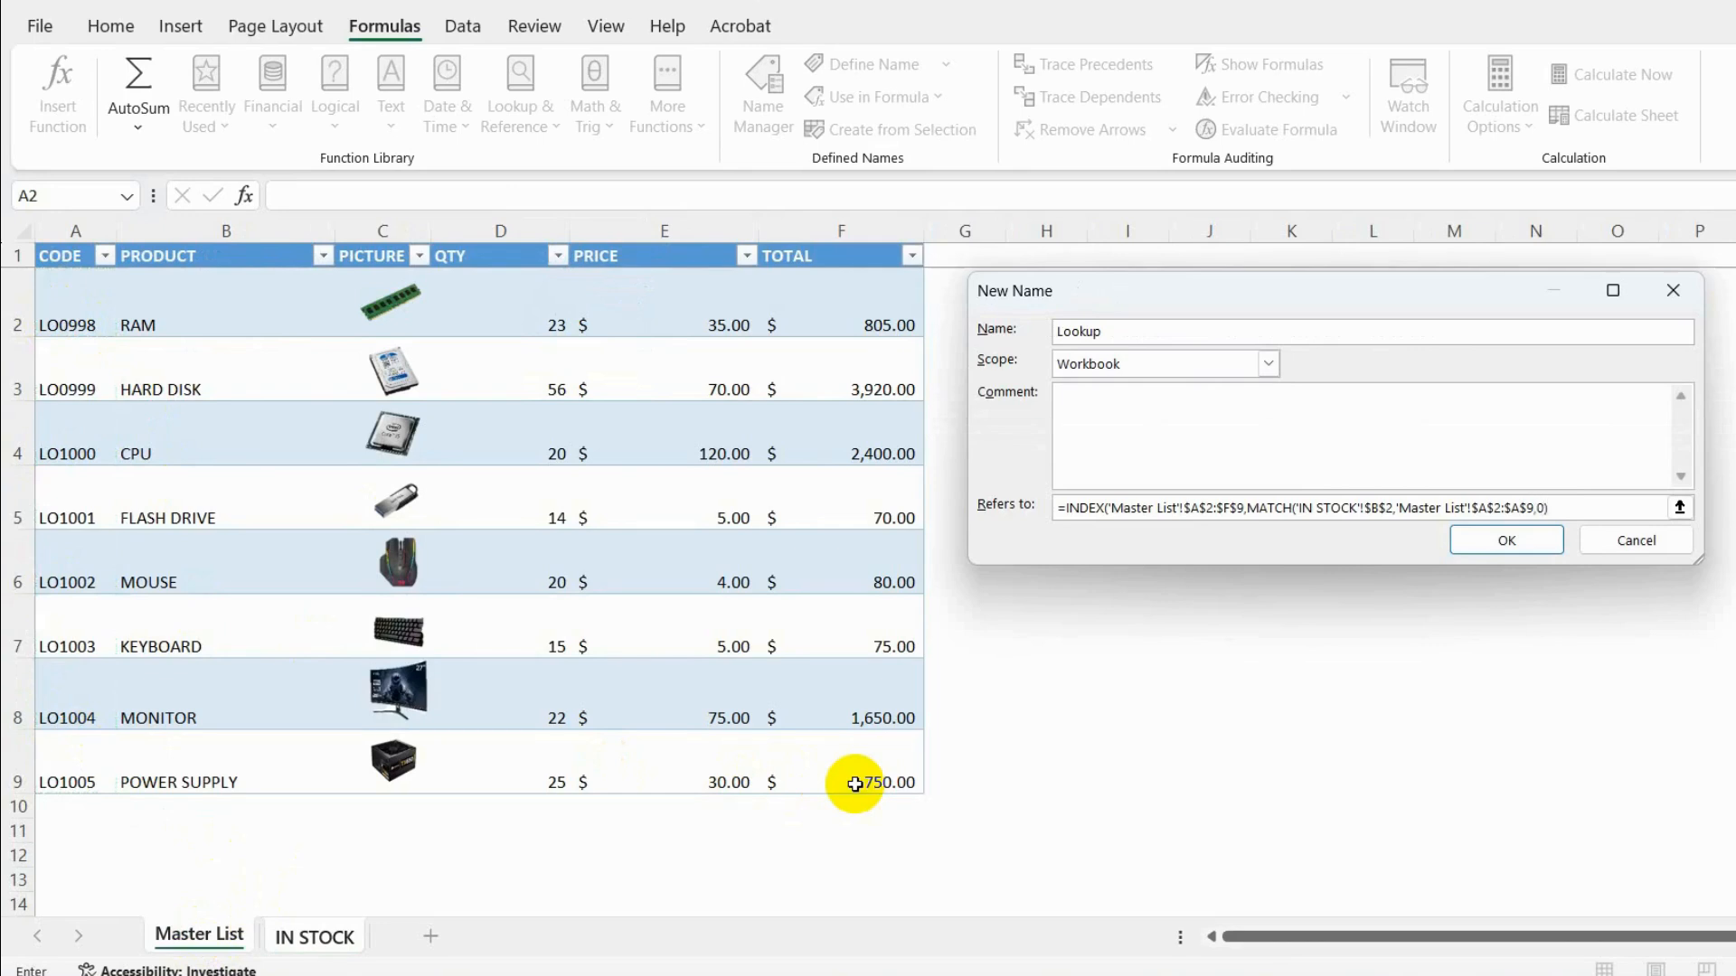
text(0),3)
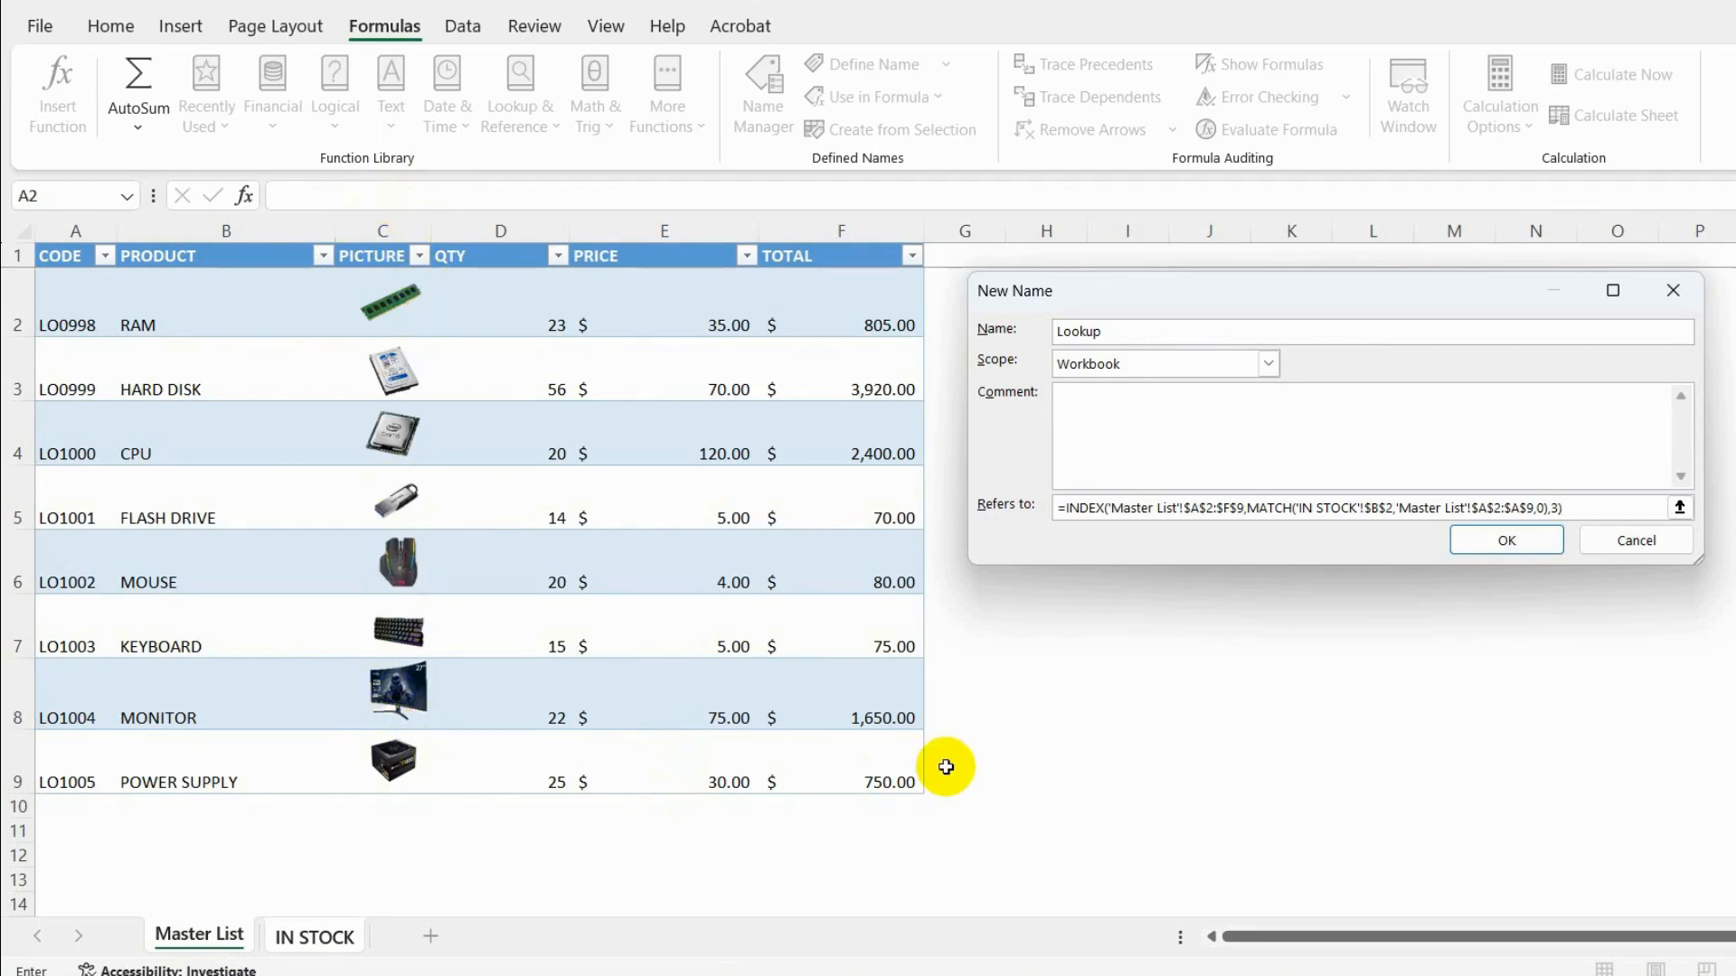
click(1531, 552)
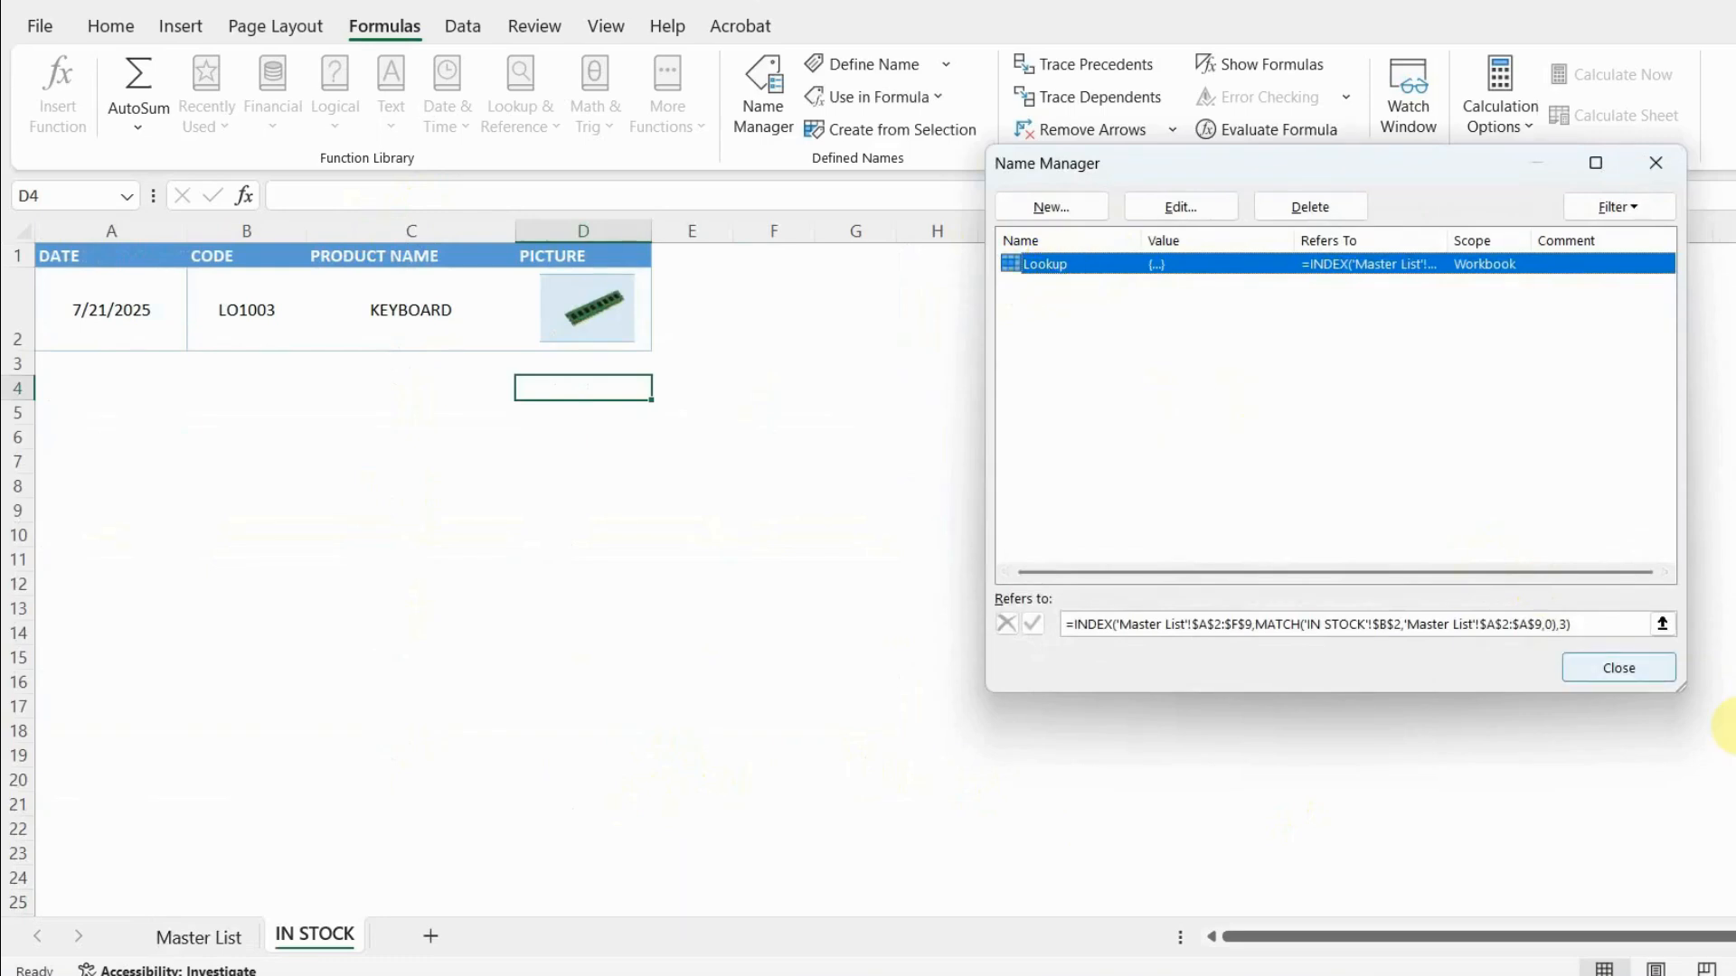
click(1619, 667)
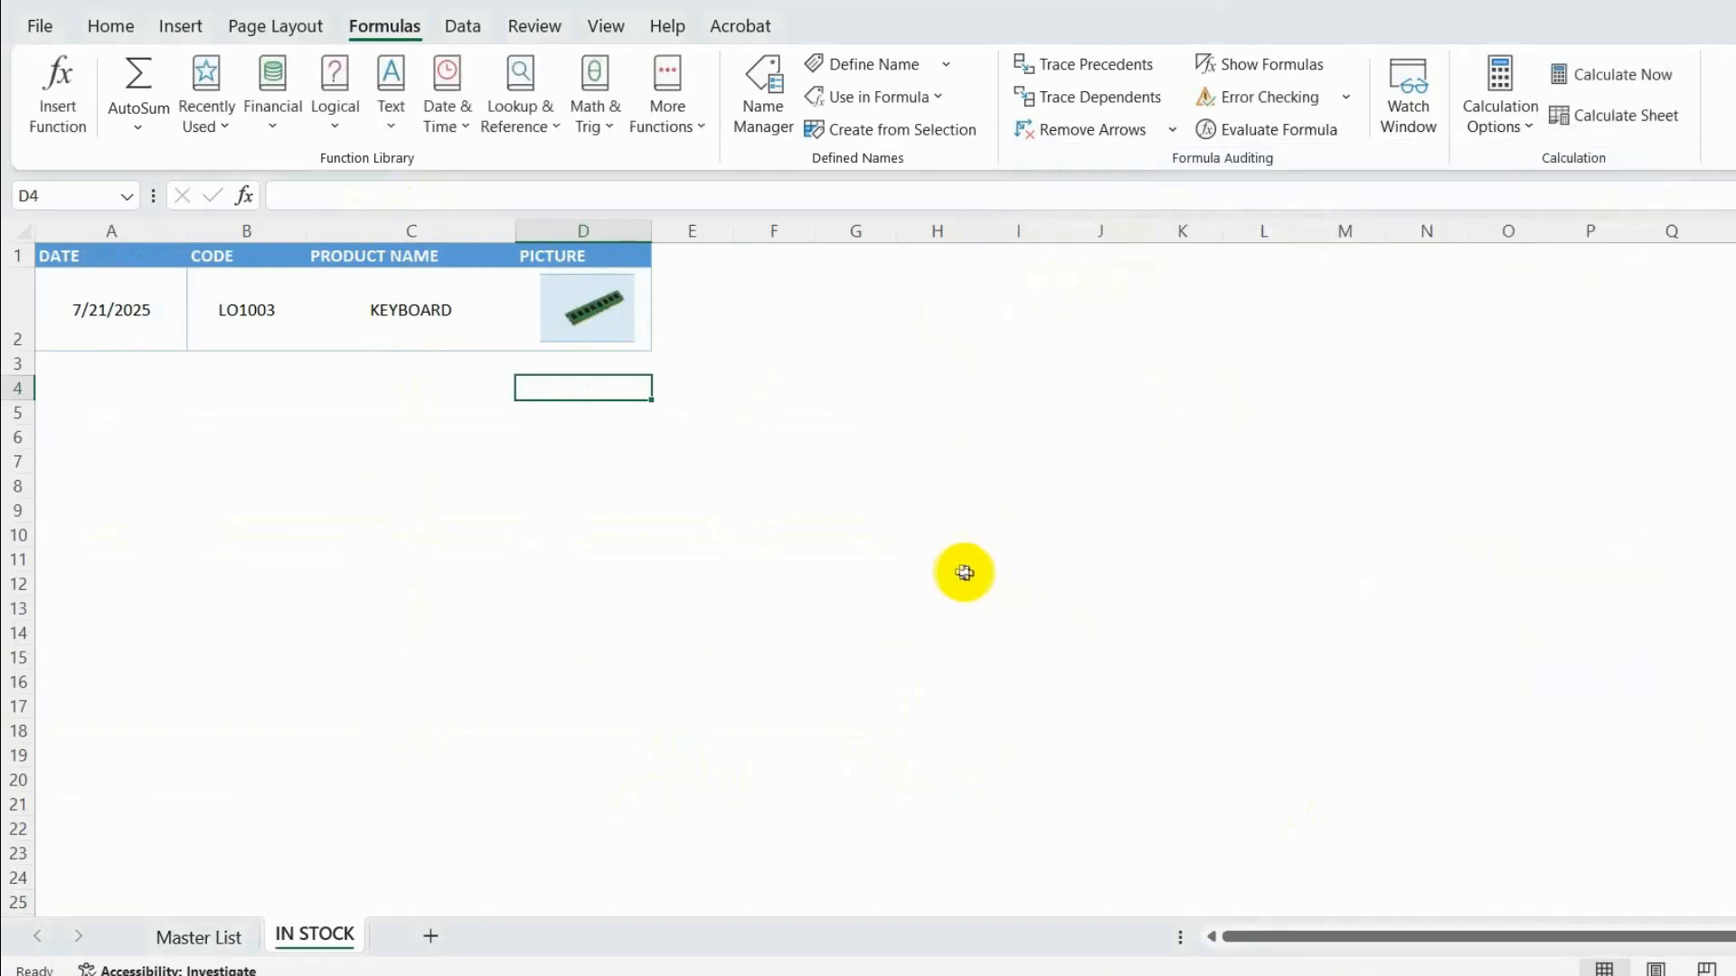
Step: Choose code LO1000 in cell B2 of the IN STOCK sheet and select the product name cell C2
click(276, 341)
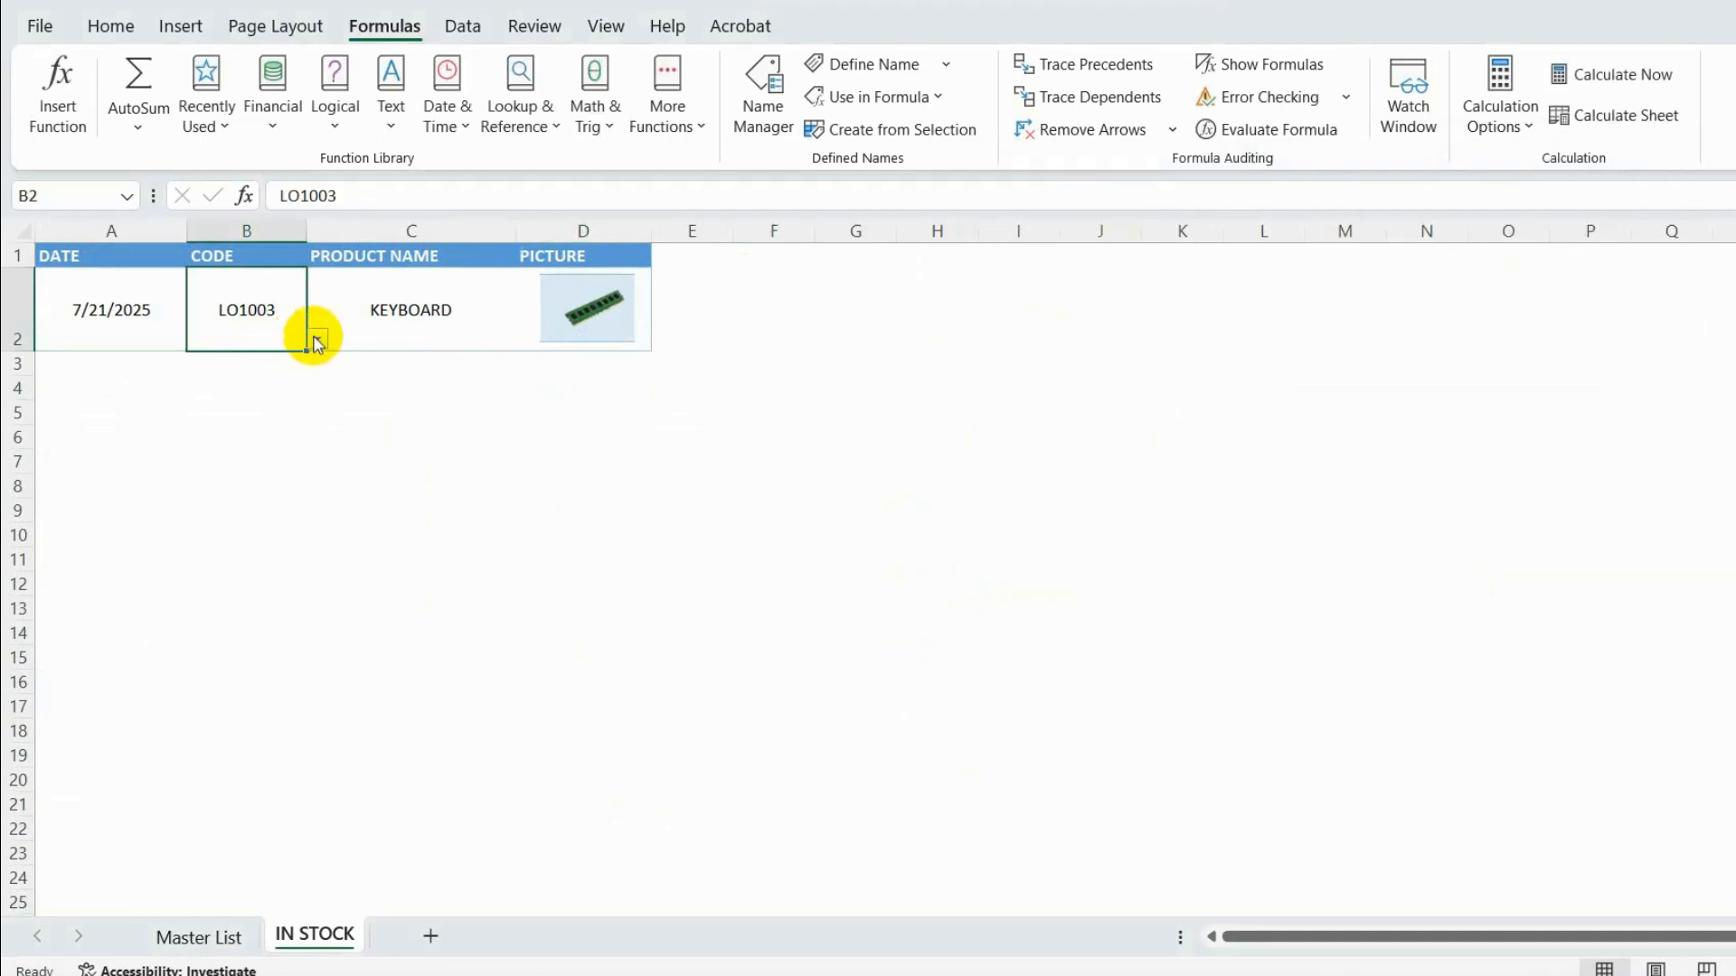
click(317, 339)
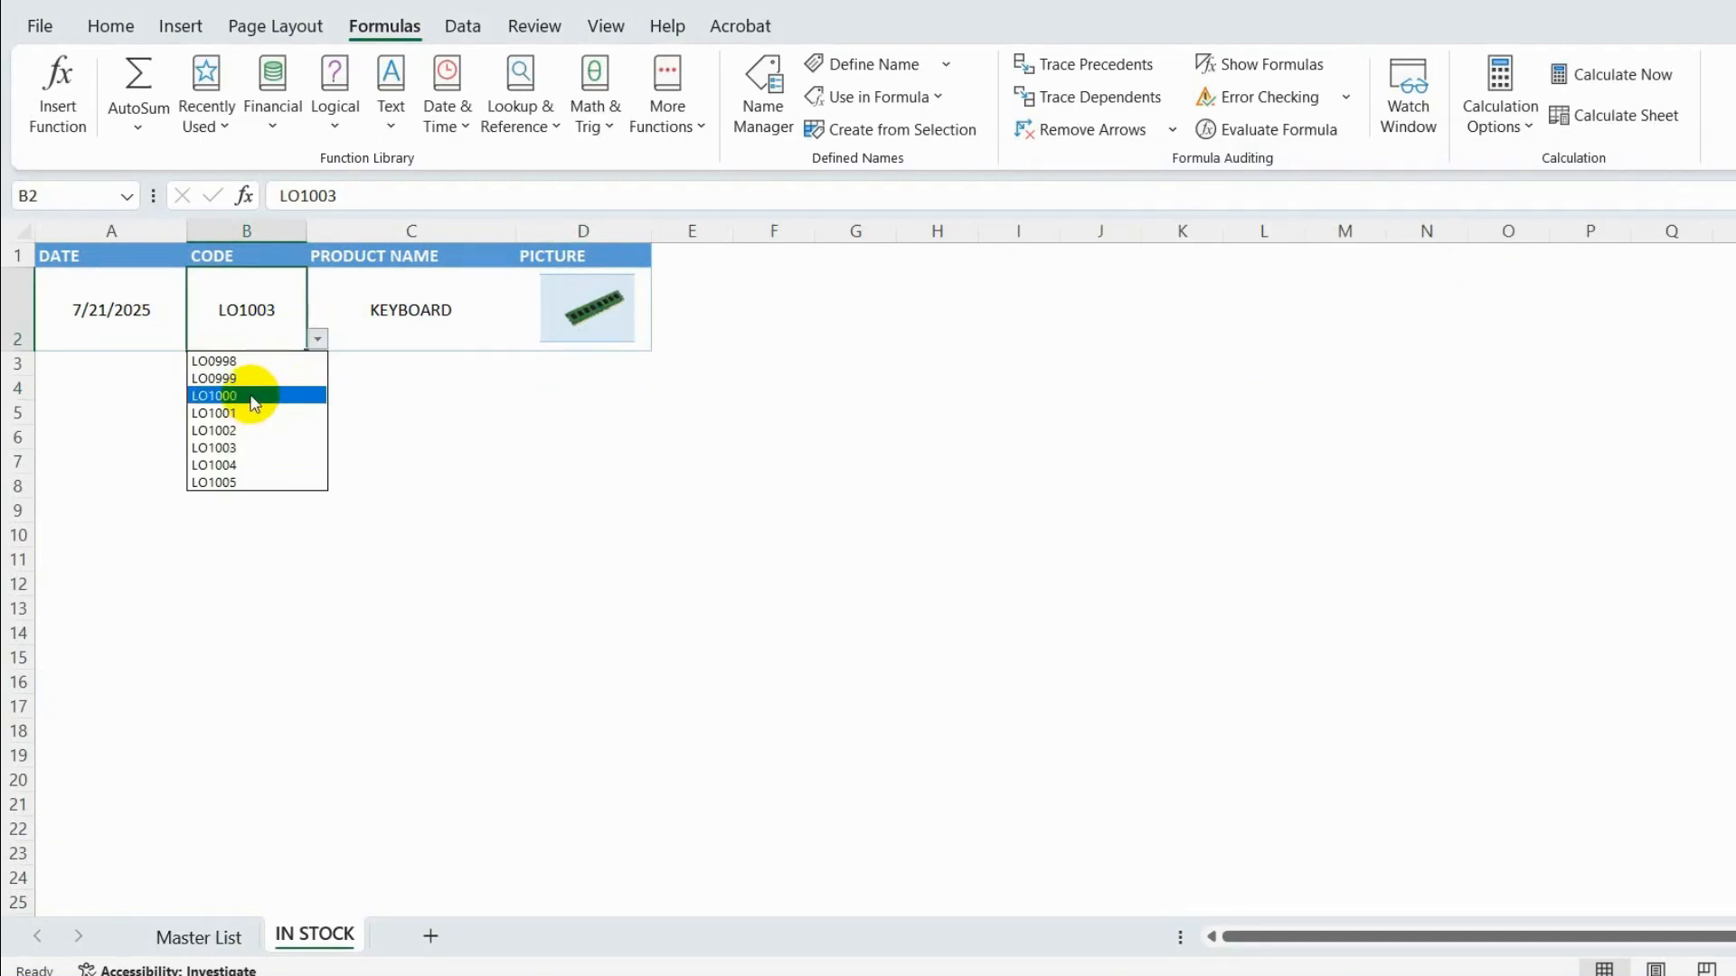
click(254, 398)
click(380, 335)
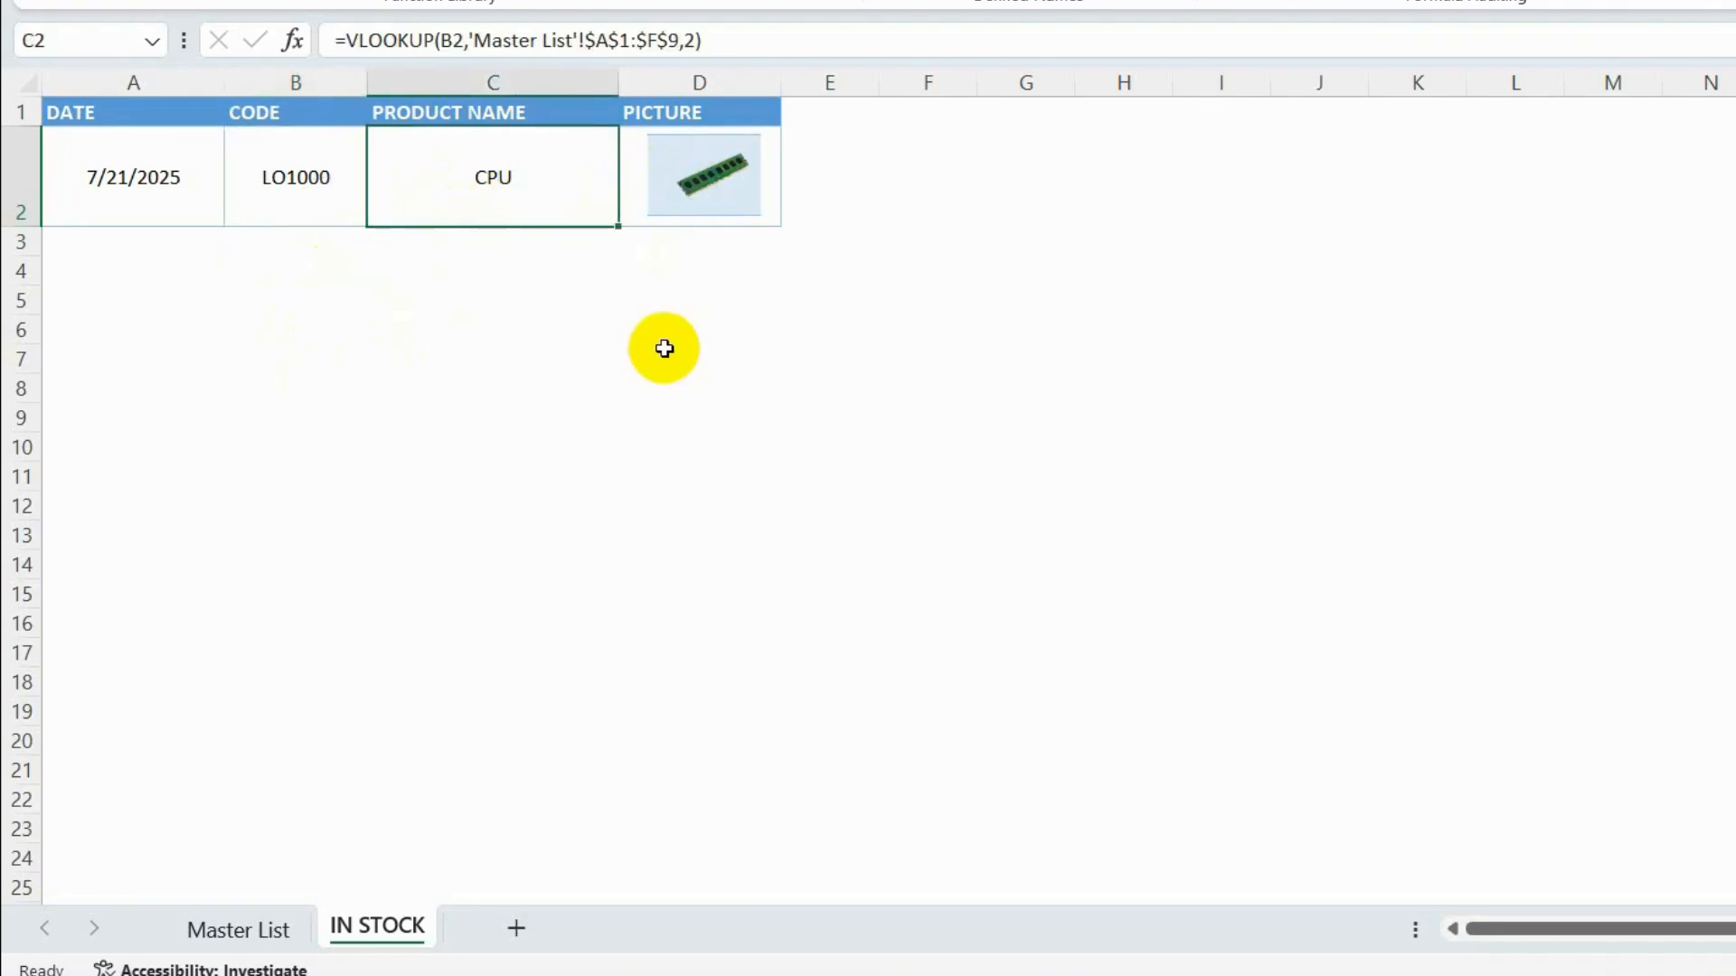
Step: Change the formula of the linked picture in cell D2 to =Lookup
click(716, 193)
click(522, 41)
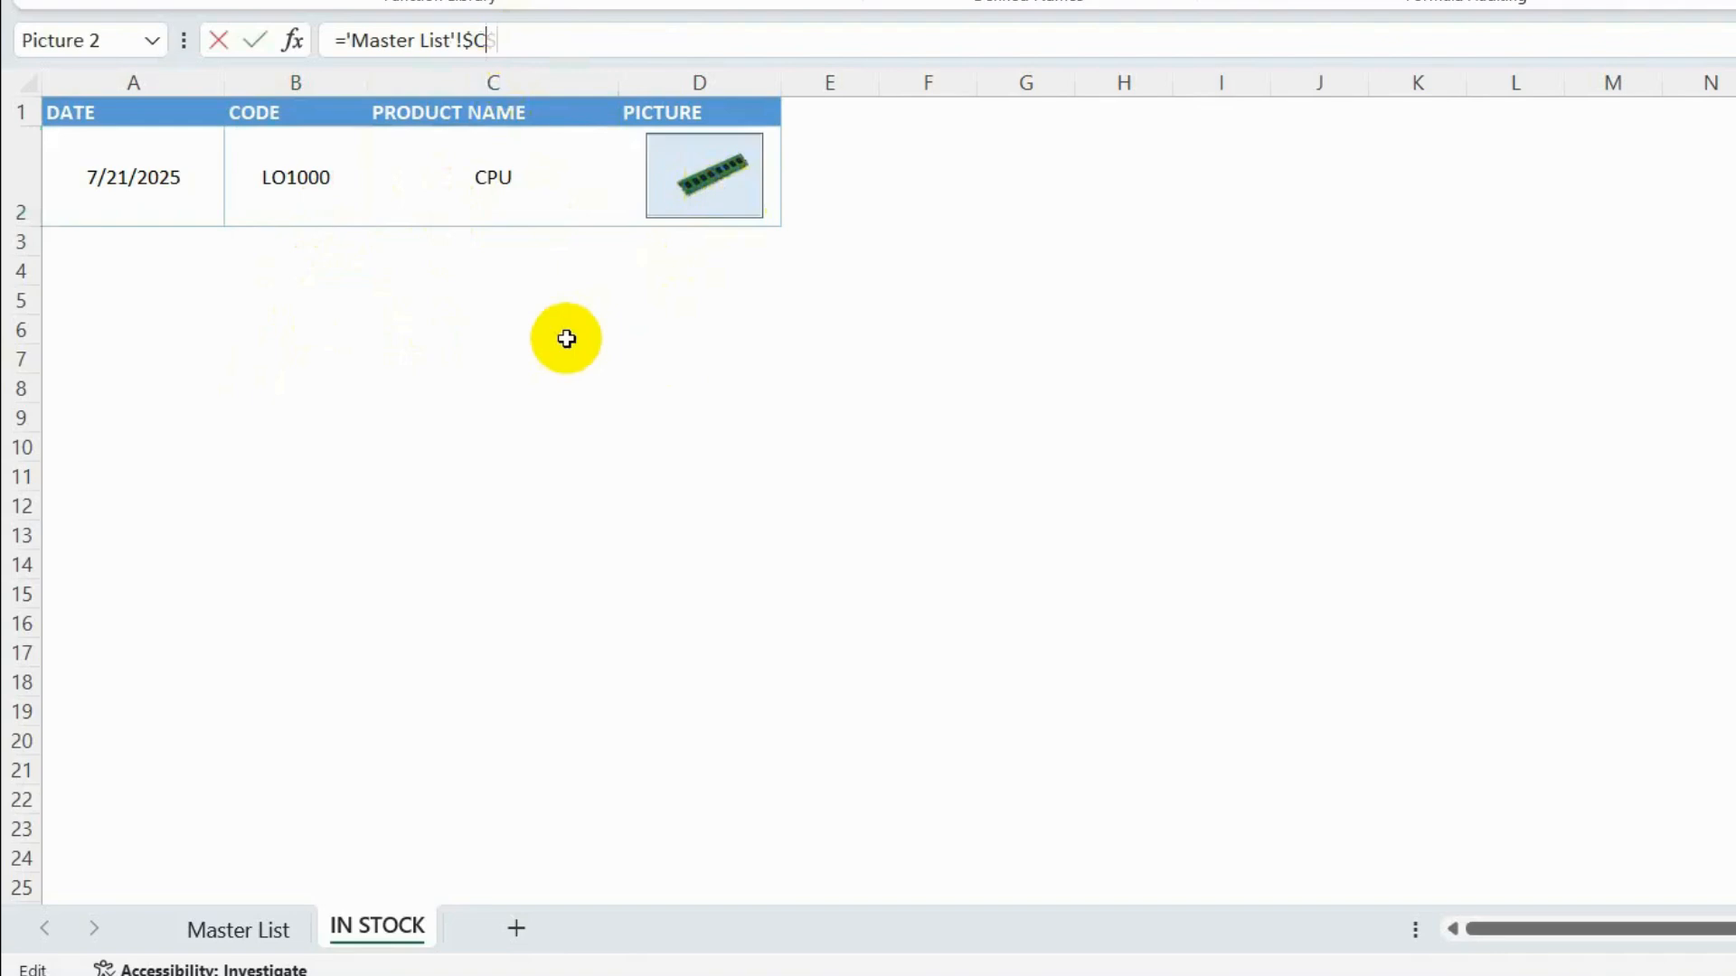
key(BackSpace)
key(BackSpace)
key(BackSpace)
key(BackSpace)
key(BackSpace)
key(BackSpace)
key(BackSpace)
key(BackSpace)
key(BackSpace)
key(BackSpace)
key(BackSpace)
key(BackSpace)
key(BackSpace)
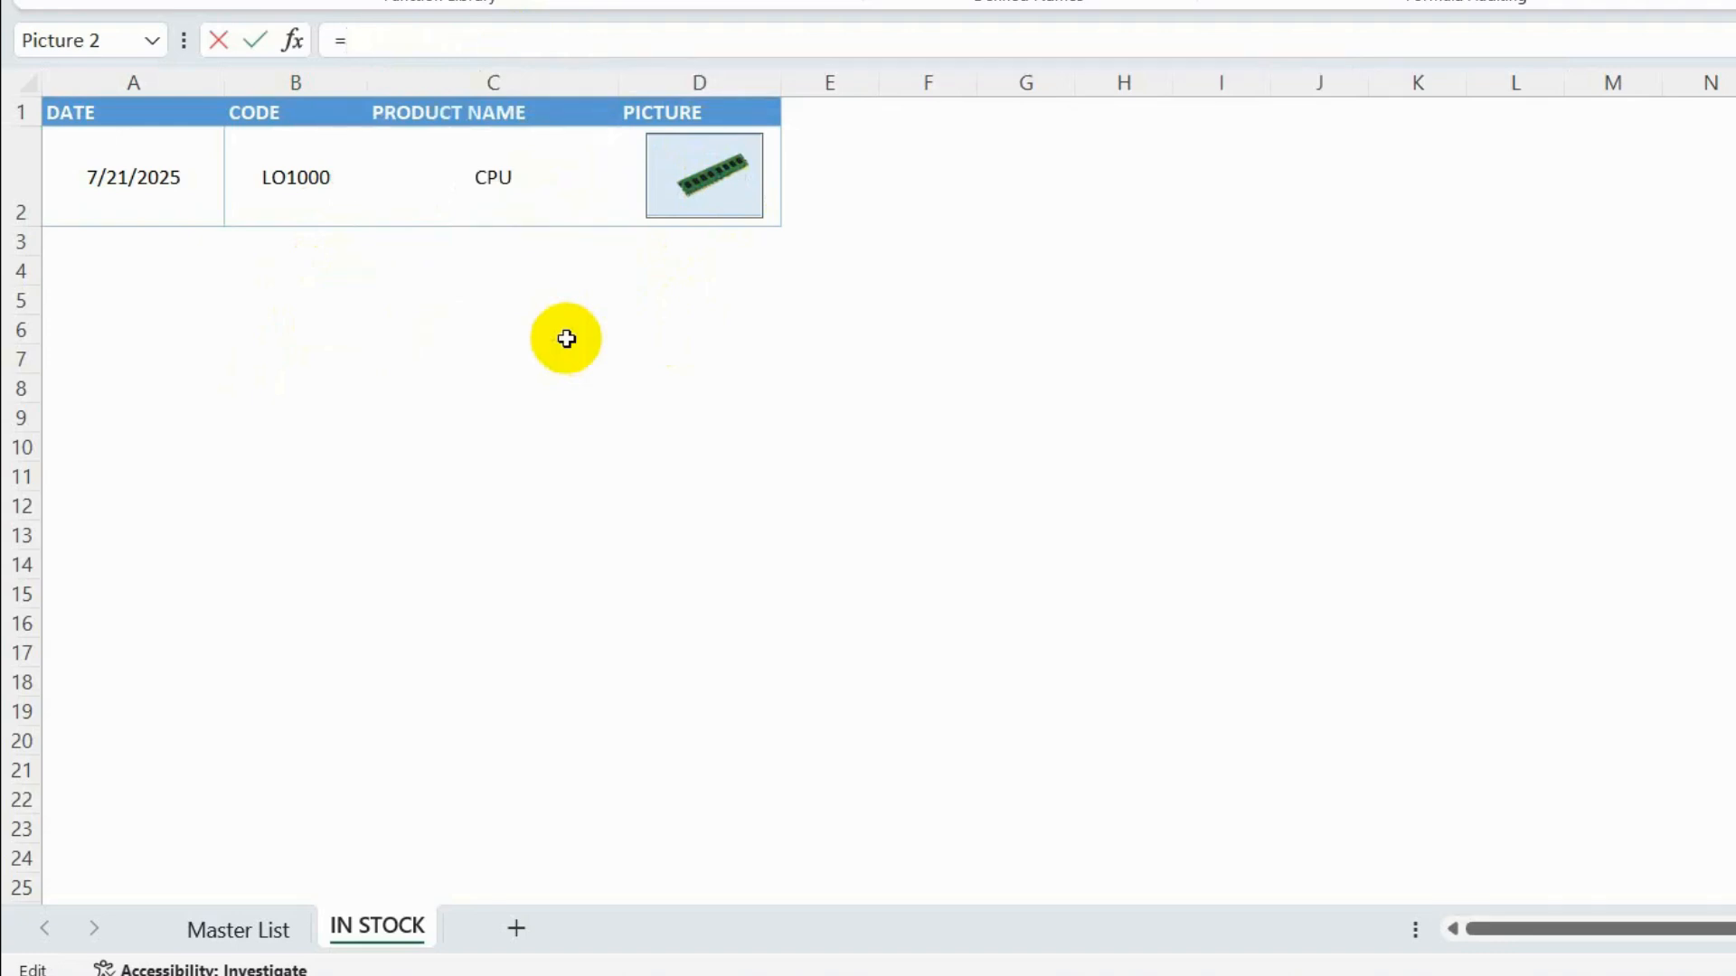
text(LOOK)
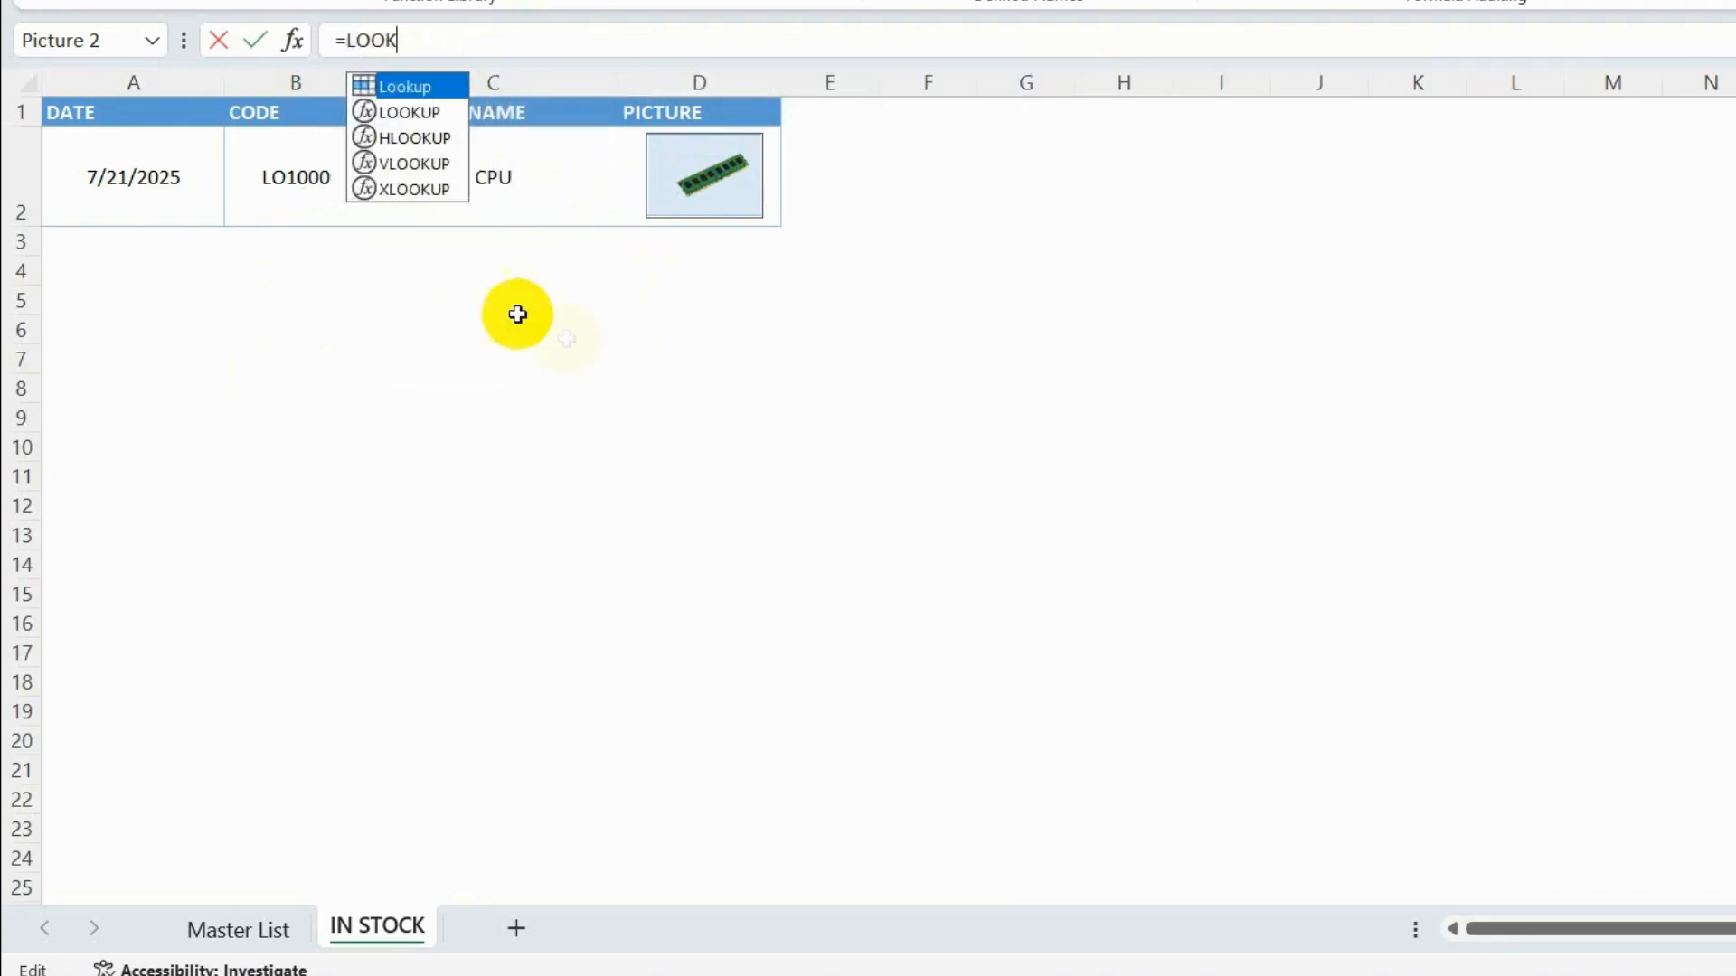
double_click(415, 86)
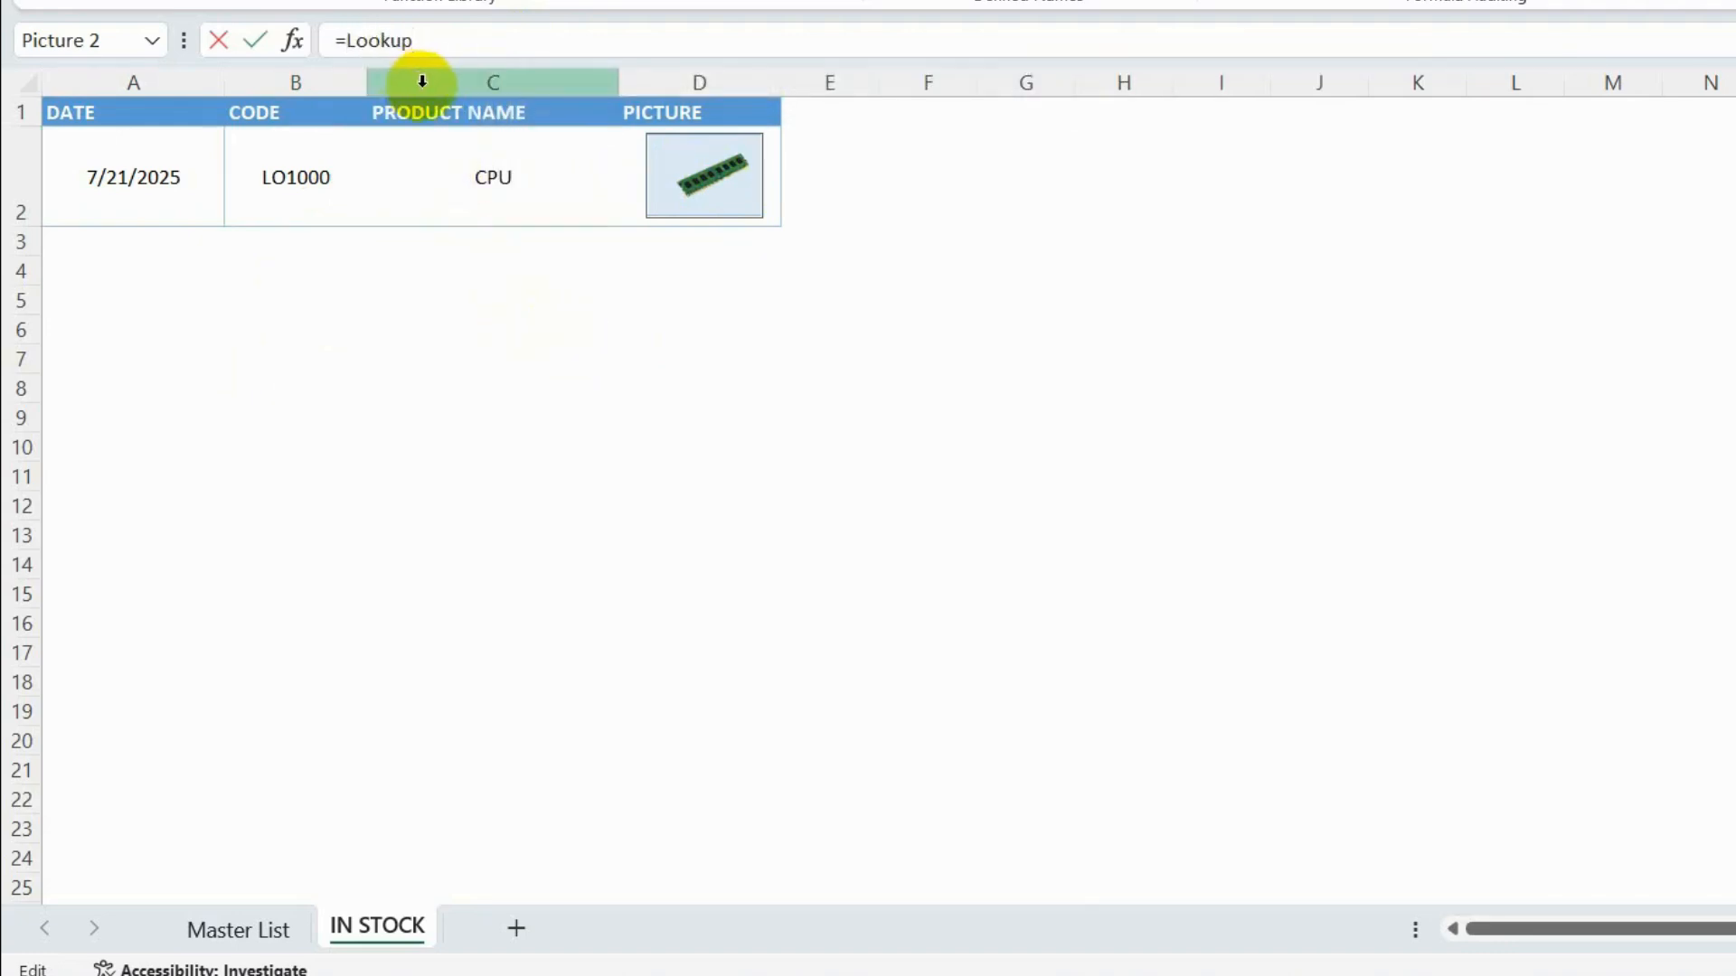
click(250, 50)
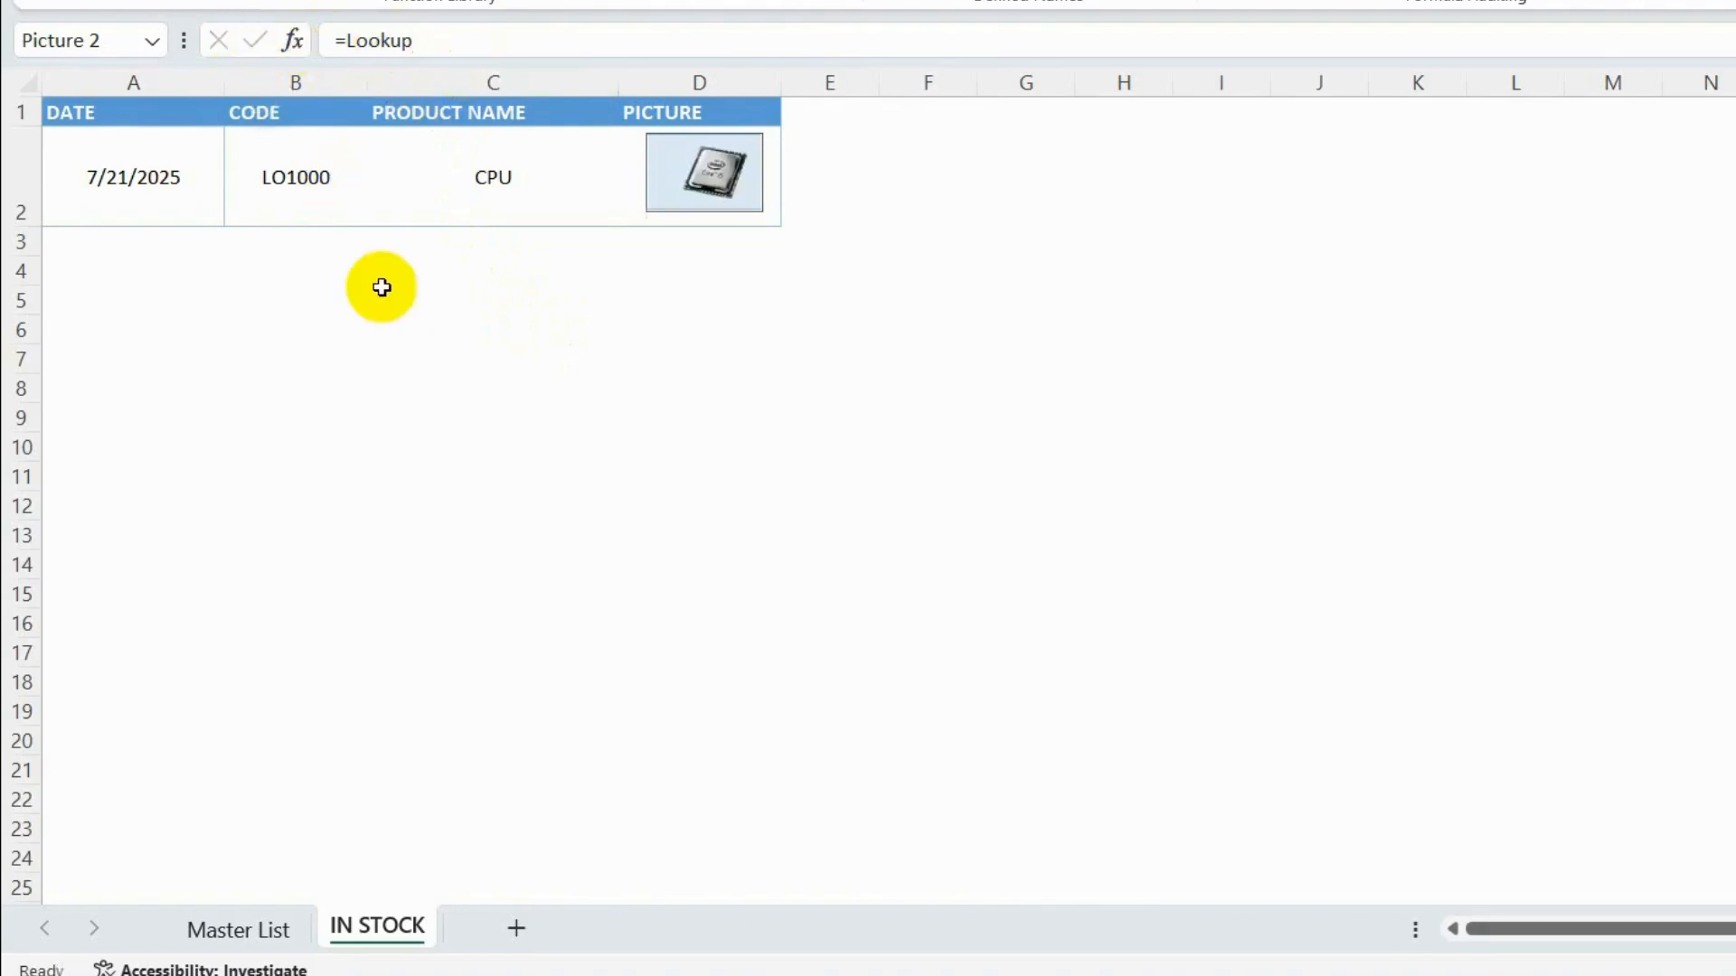
Step: Test the picture lookup by choosing code LO0999 and then LO1004 in cell B2
click(310, 178)
click(379, 215)
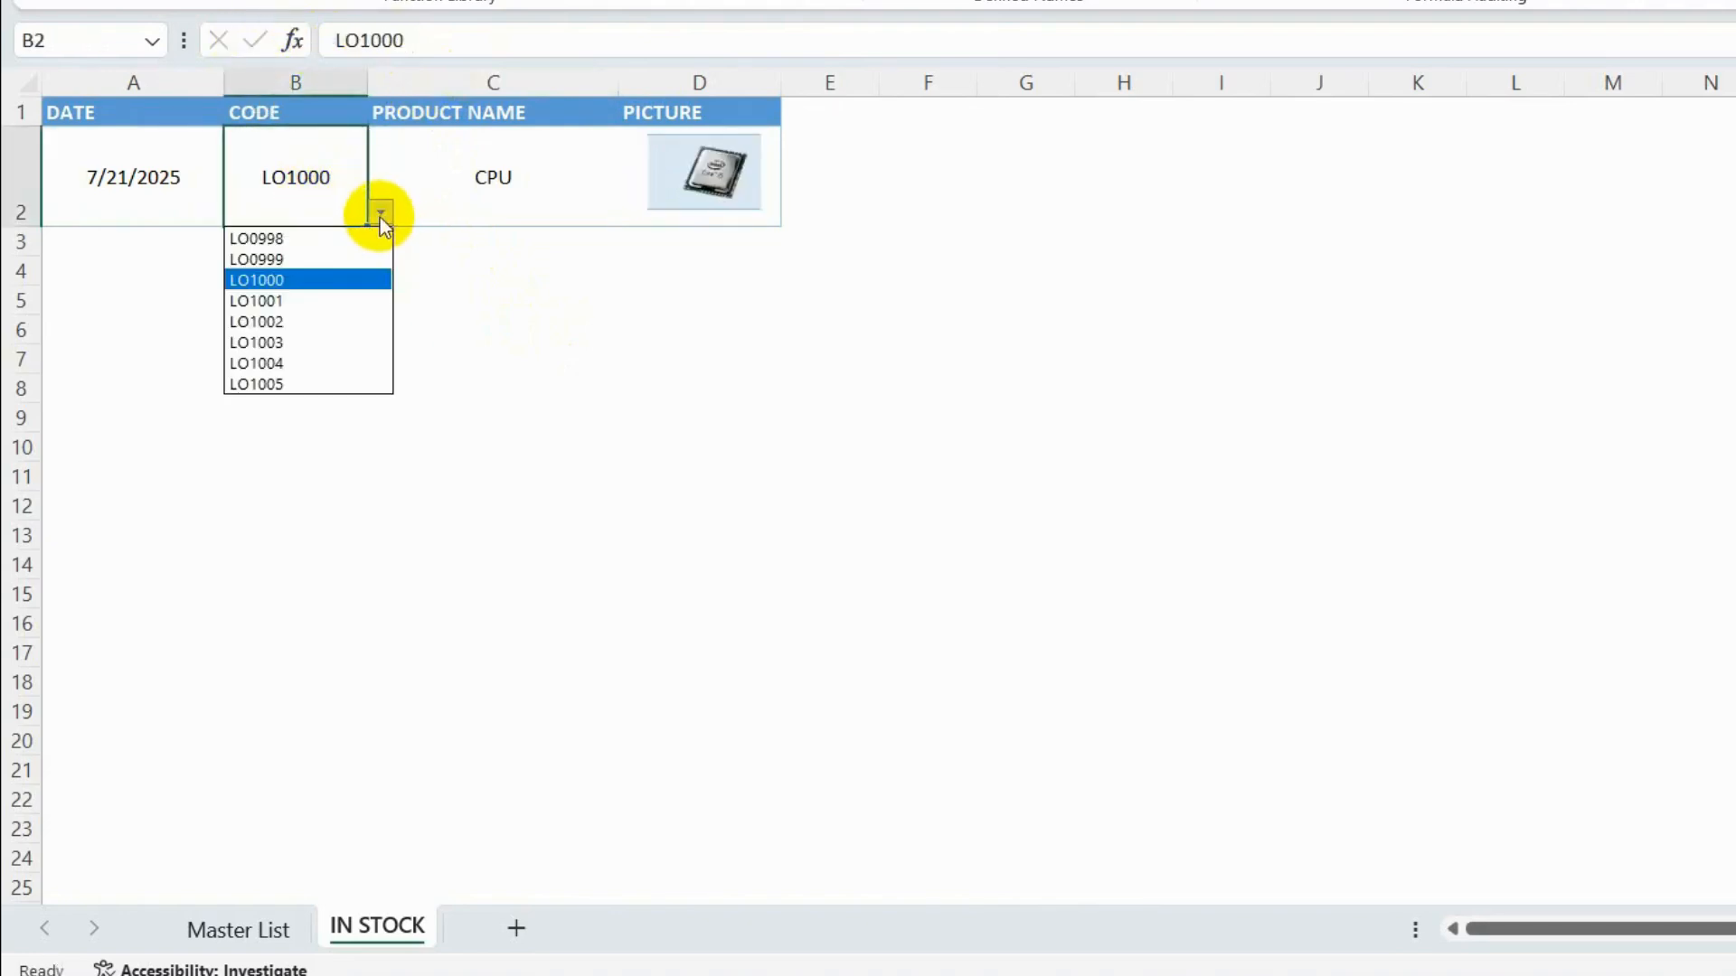
click(325, 259)
click(377, 215)
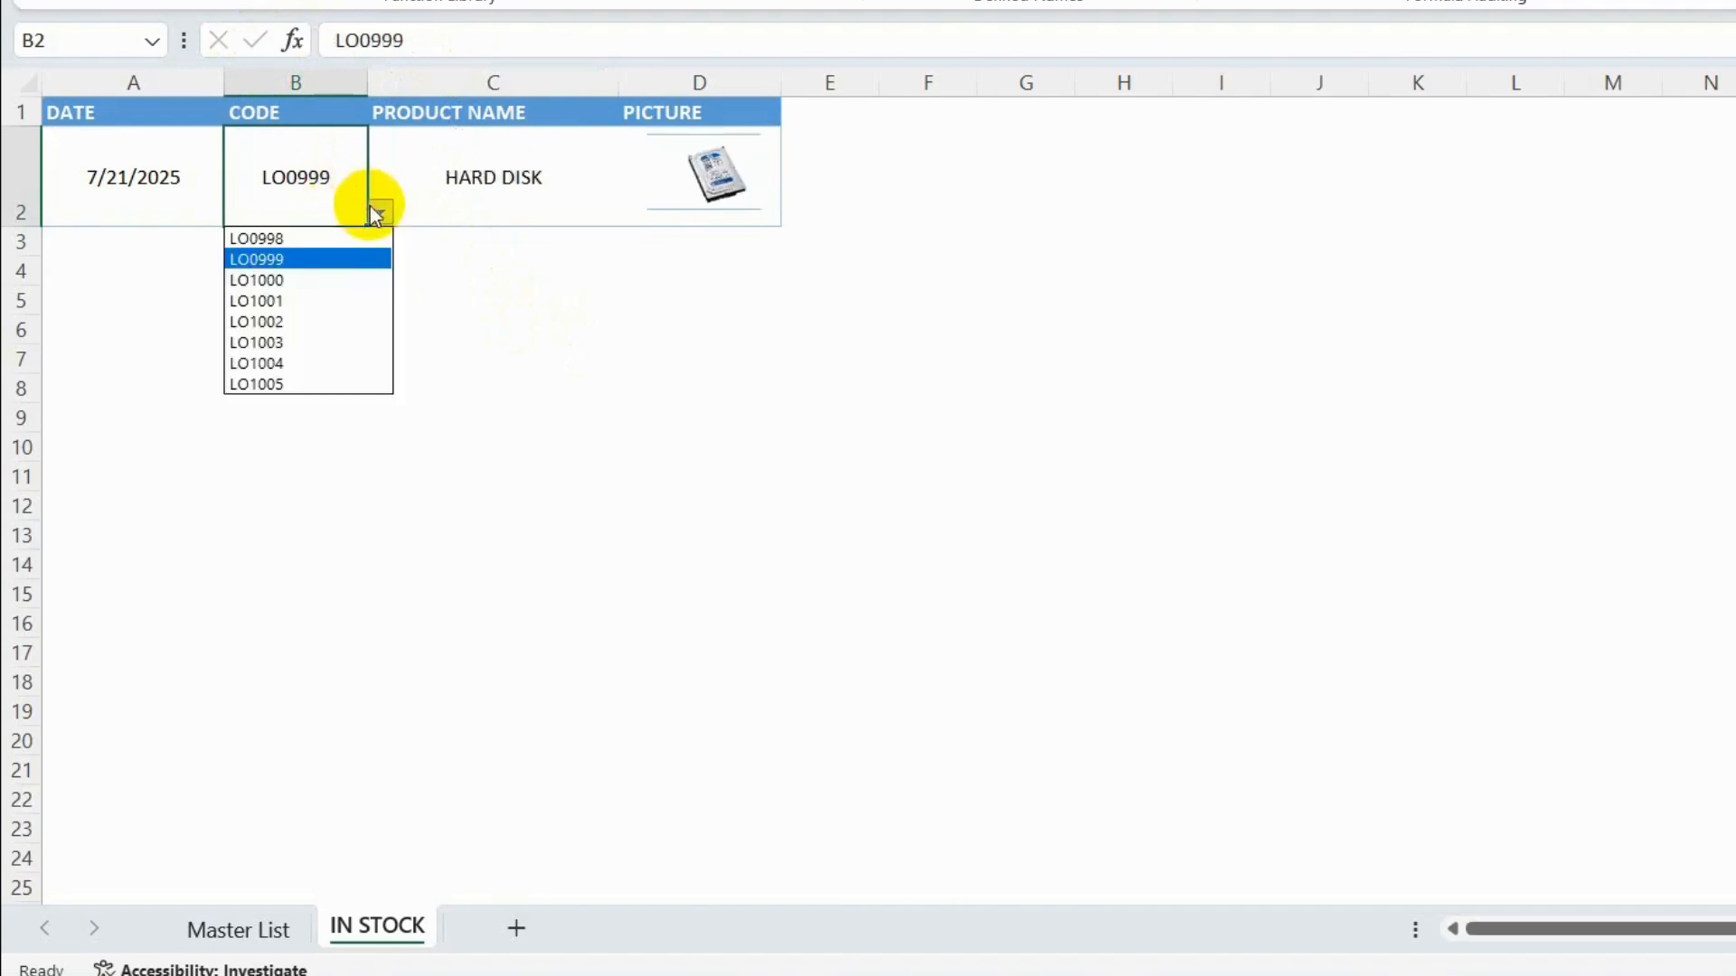
click(295, 363)
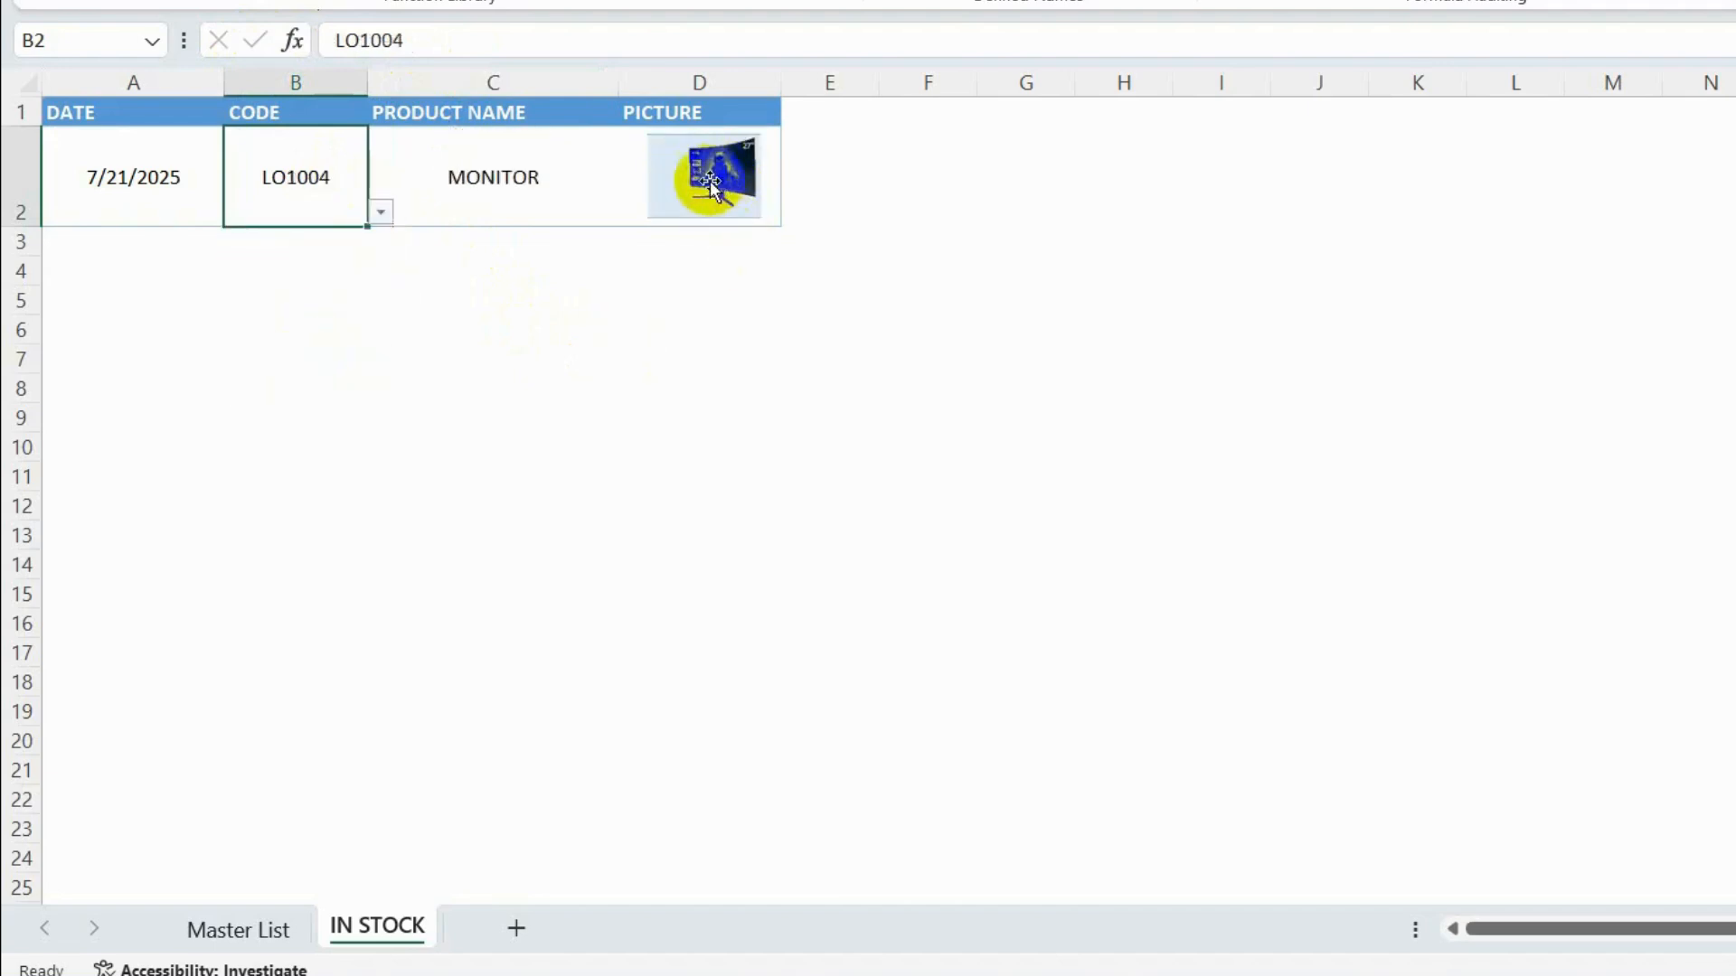
click(955, 396)
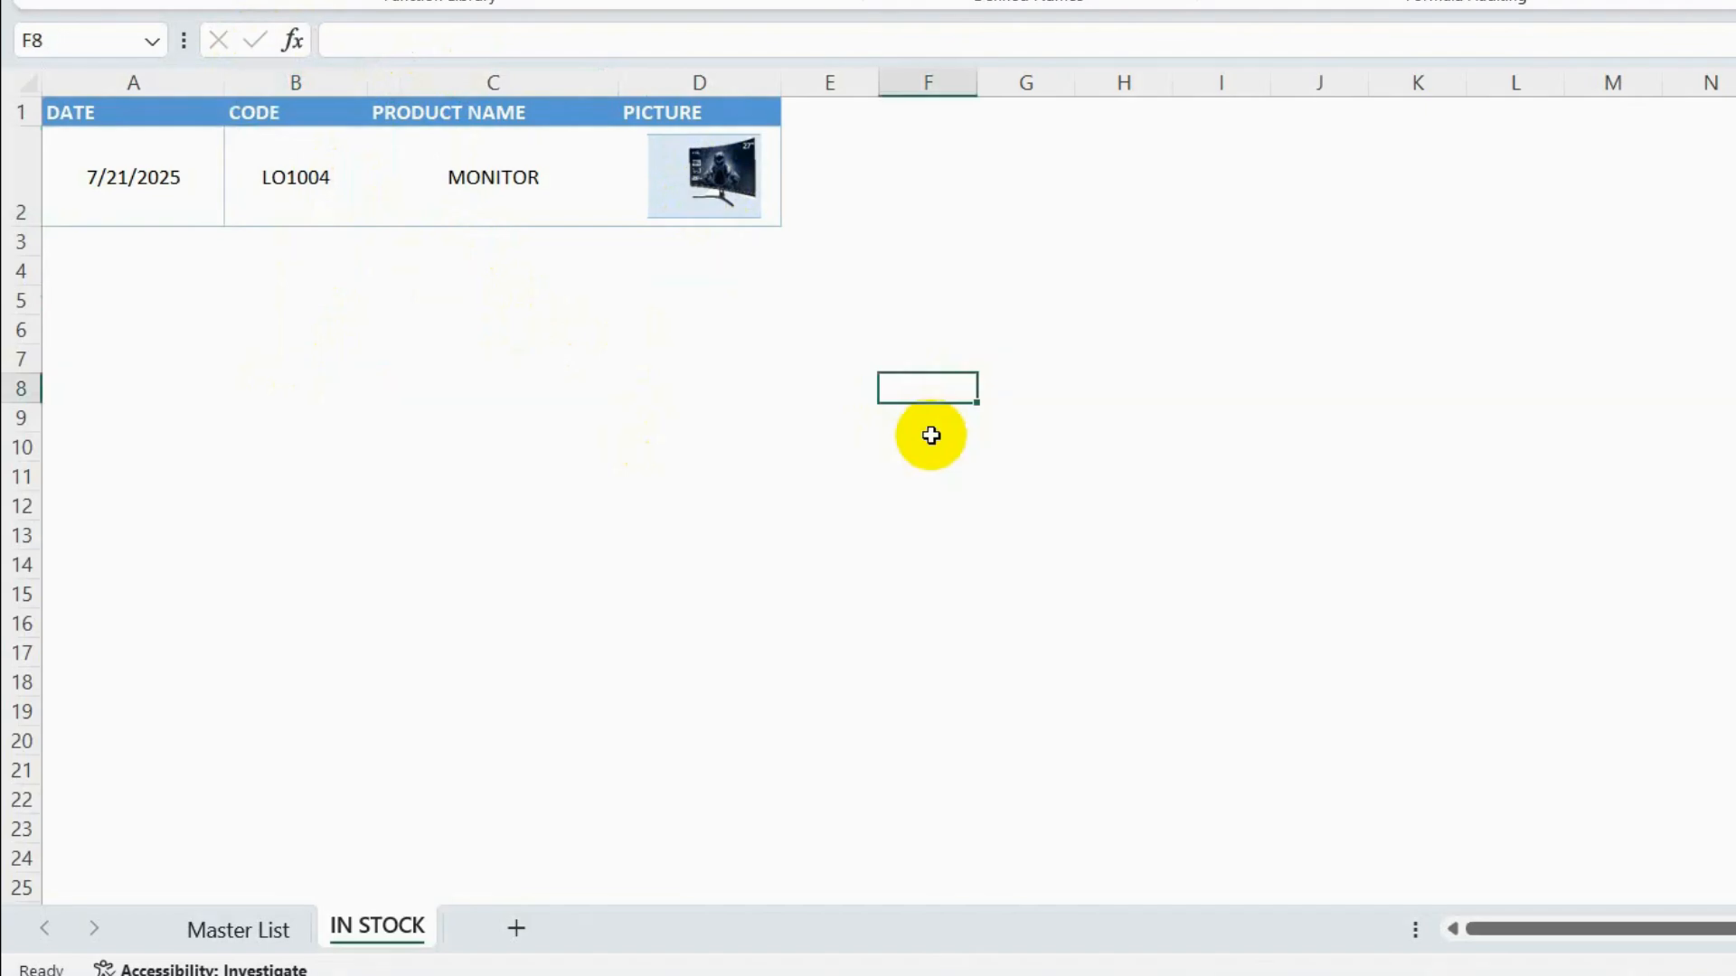